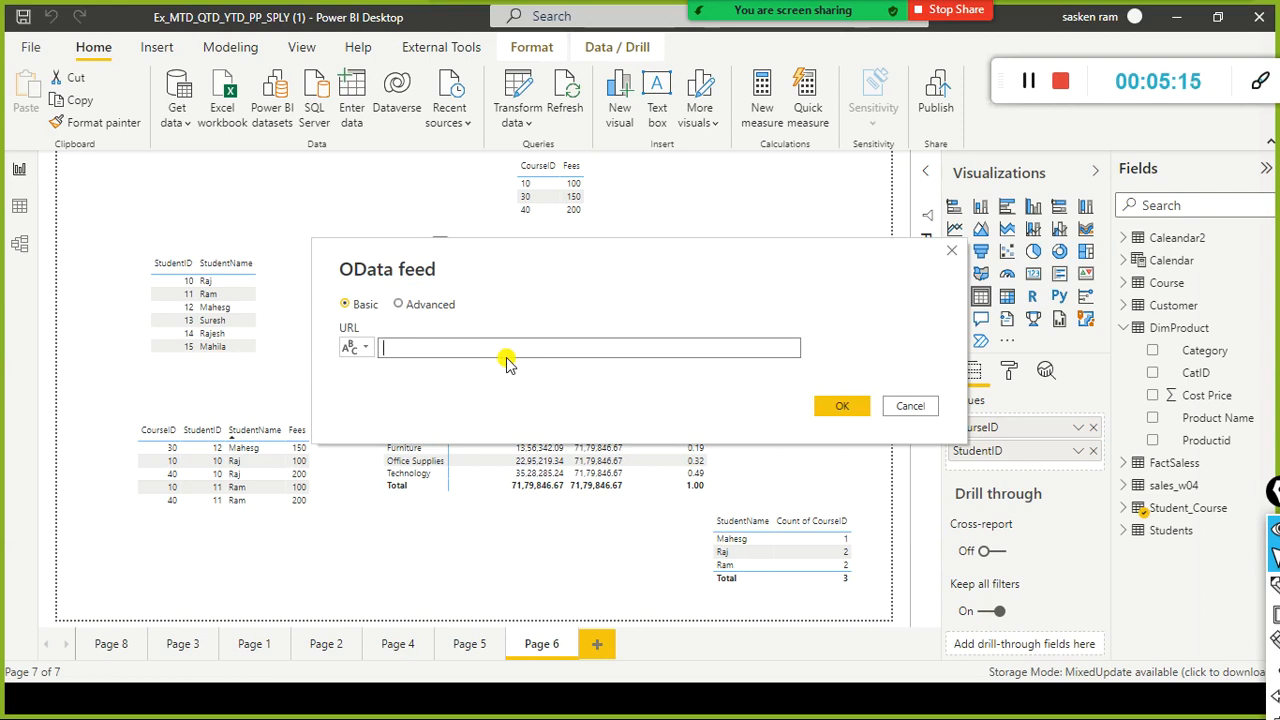
type("https://services.odat")
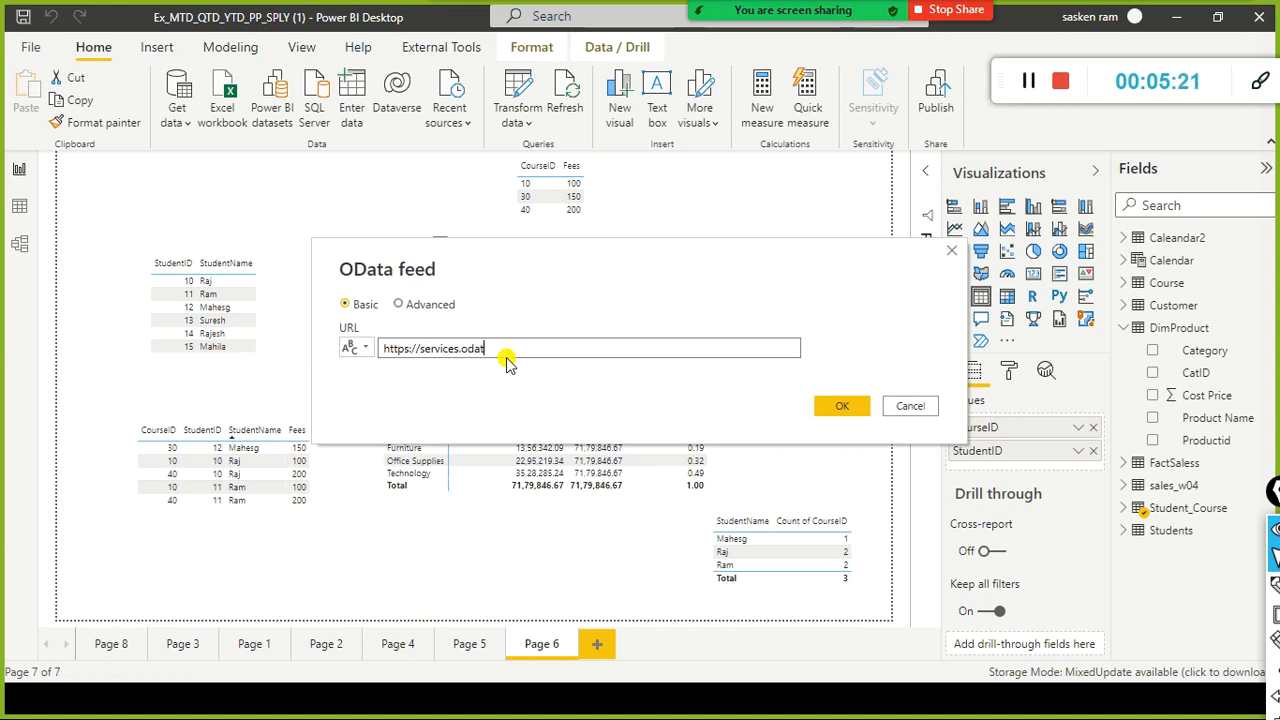
type("a.org/OData/OData.svc")
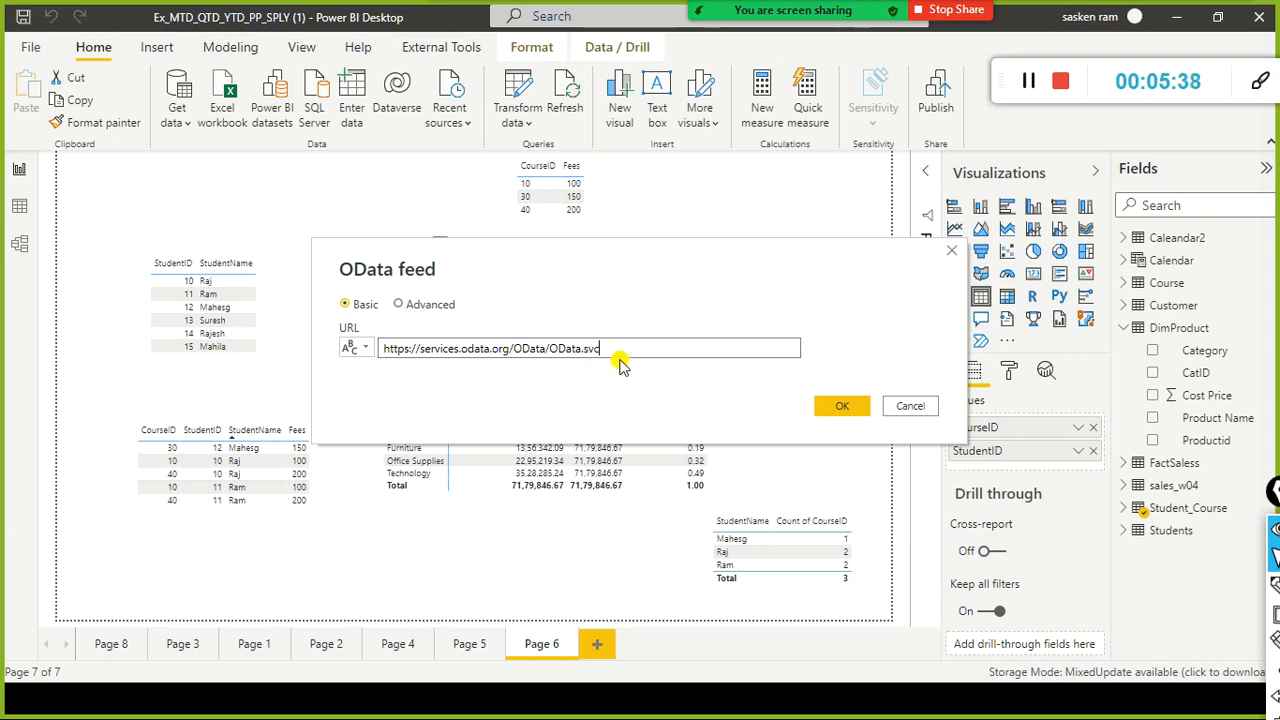
left_click_drag(619, 354, 383, 352)
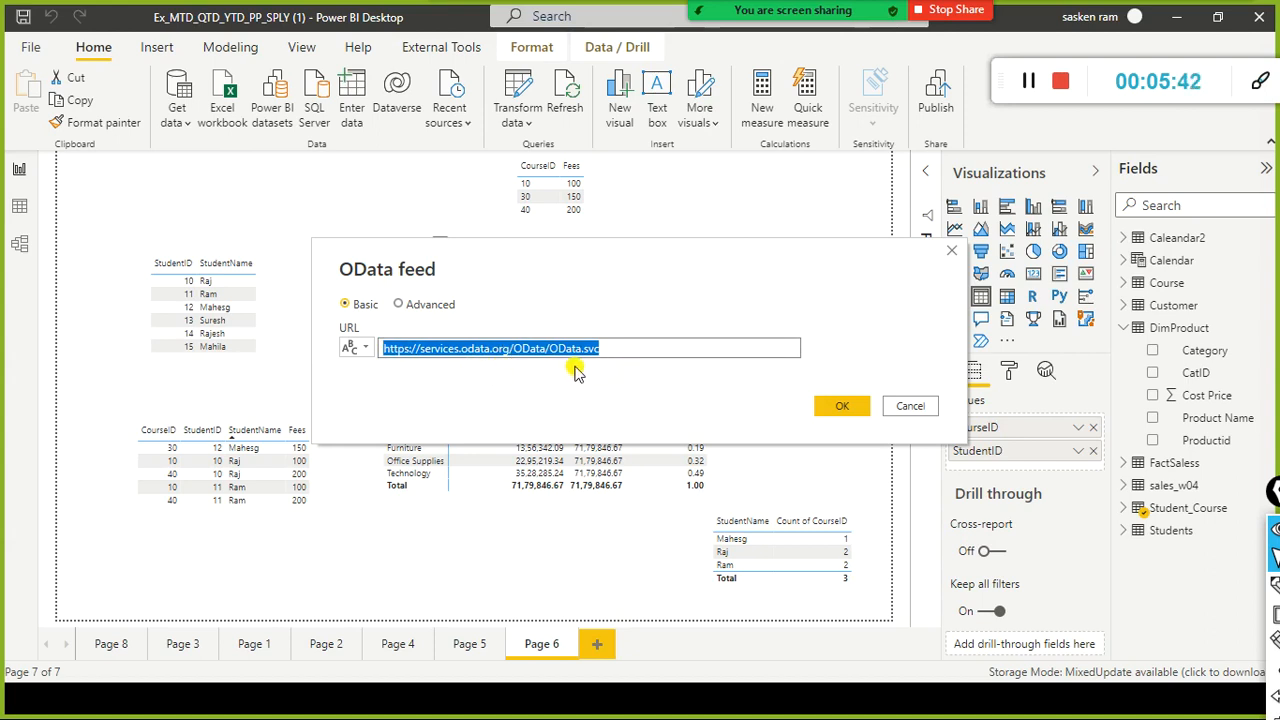
left_click(640, 366)
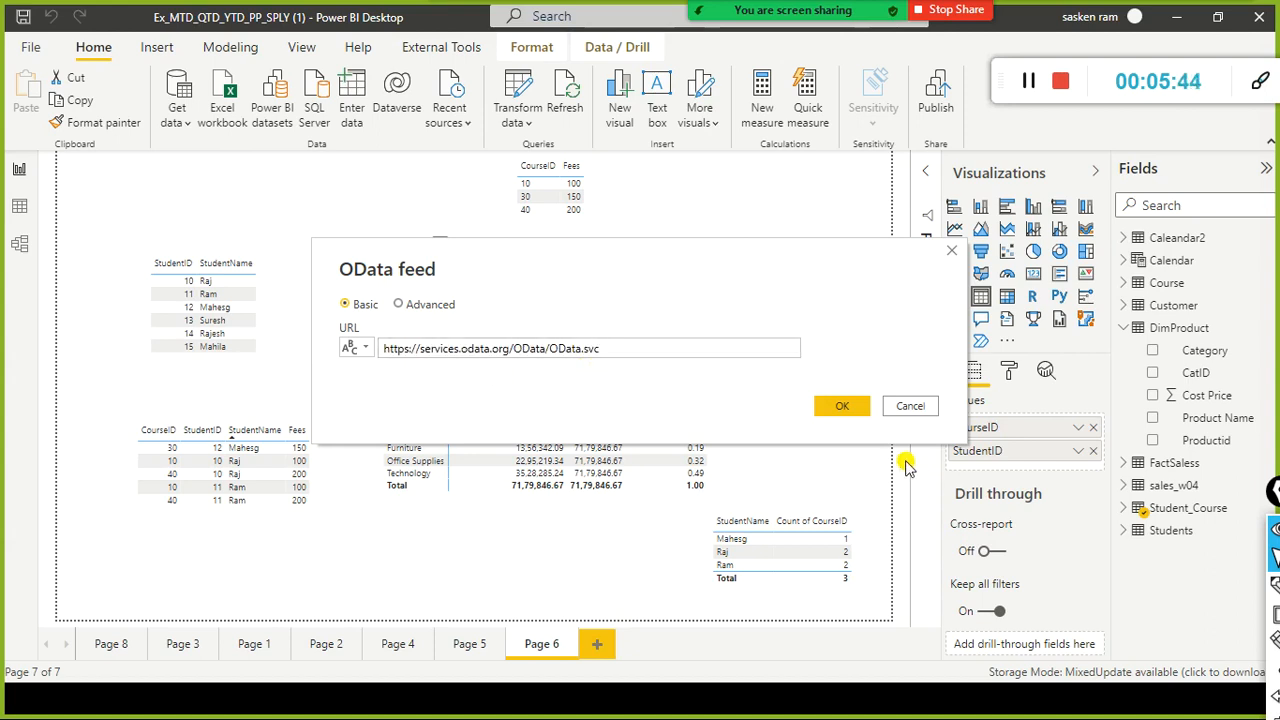
left_click(849, 408)
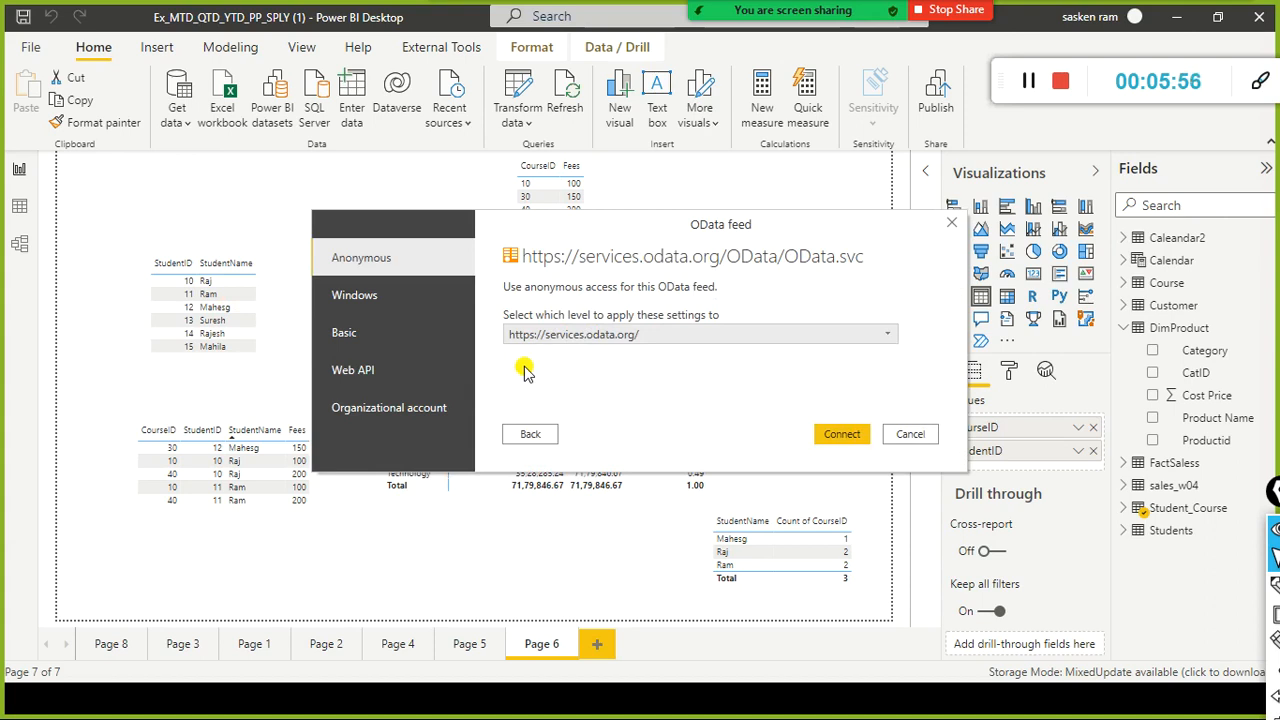
left_click(840, 437)
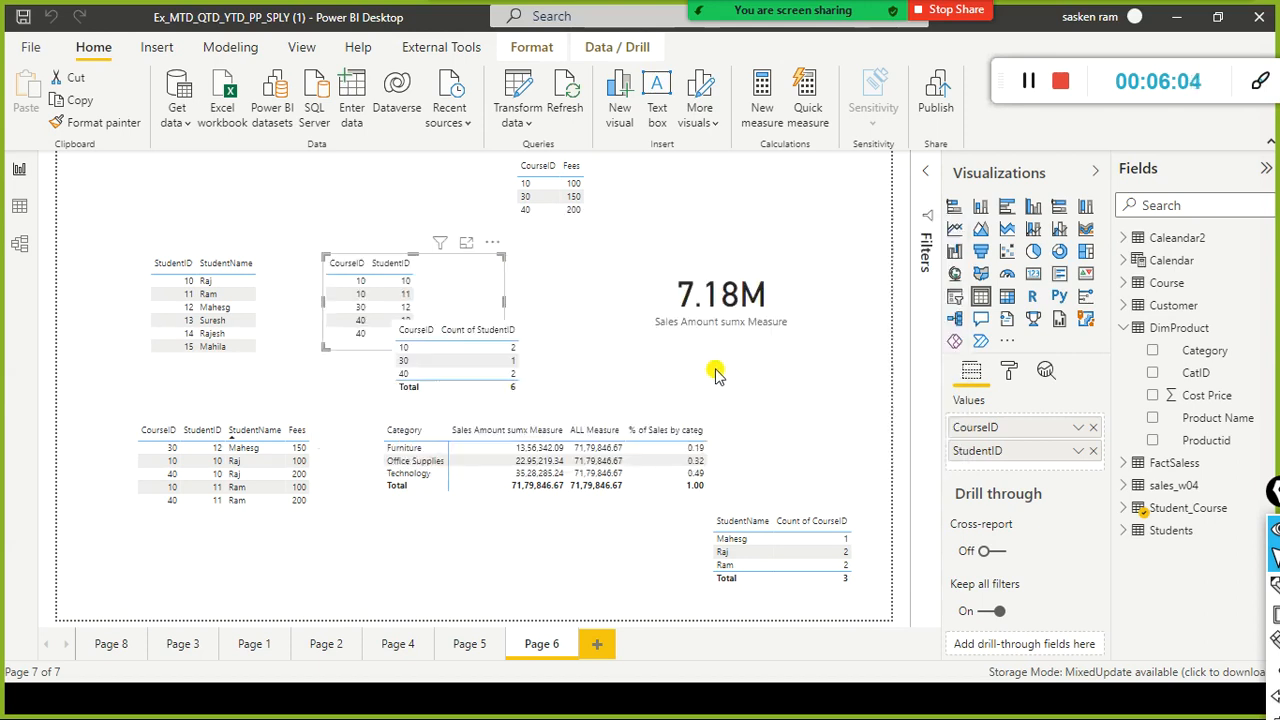
left_click(499, 267)
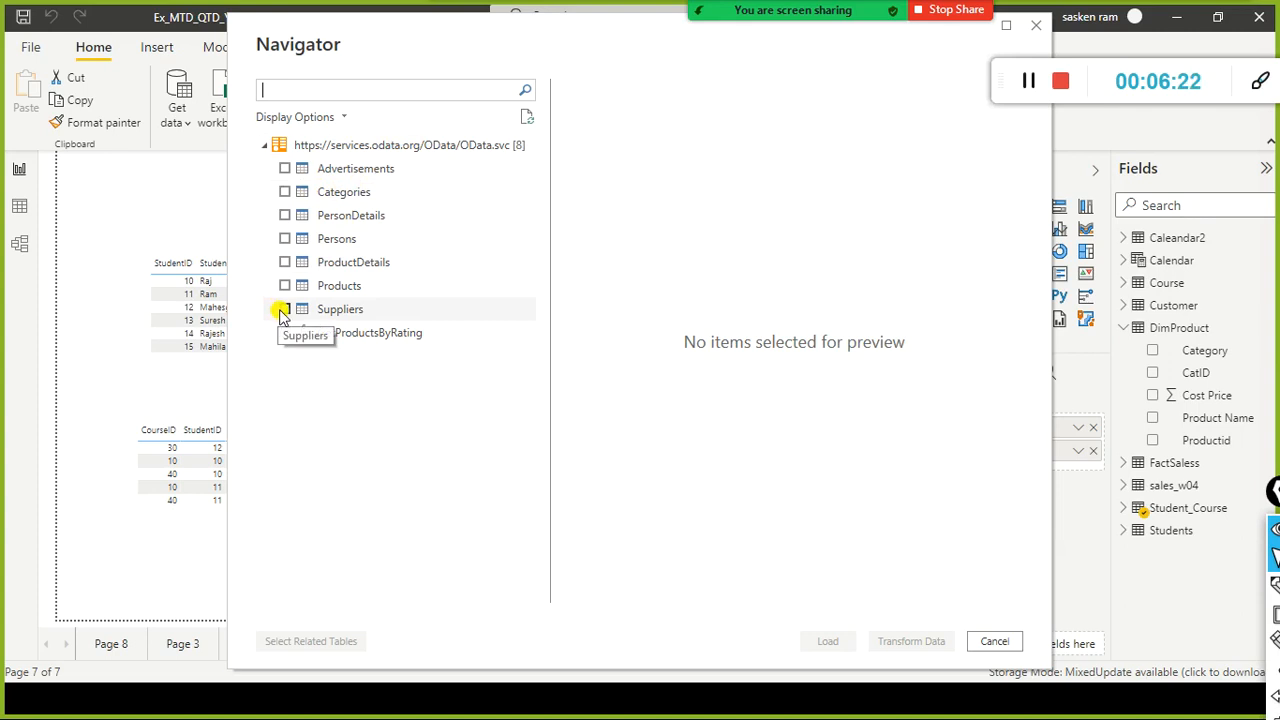
- Select the PersonDetails, Products and Suppliers tables from the OData feed and load them into the model
left_click(280, 222)
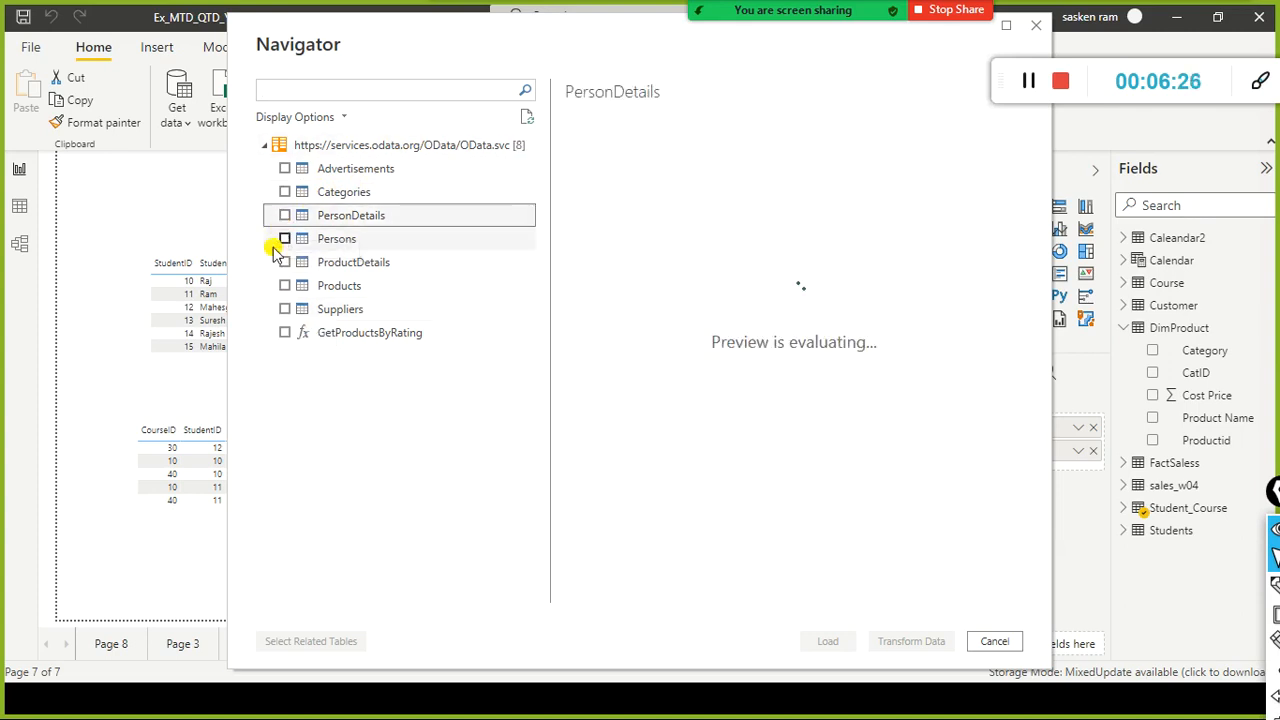
left_click(285, 215)
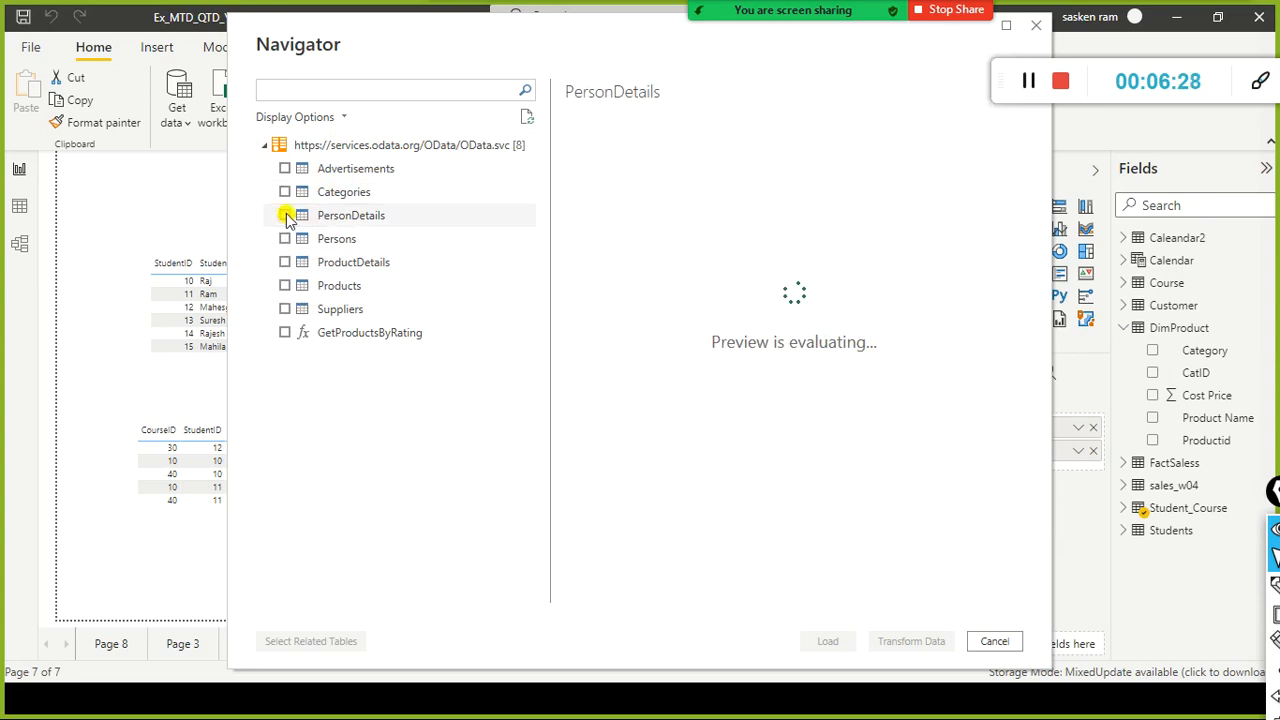
left_click(285, 285)
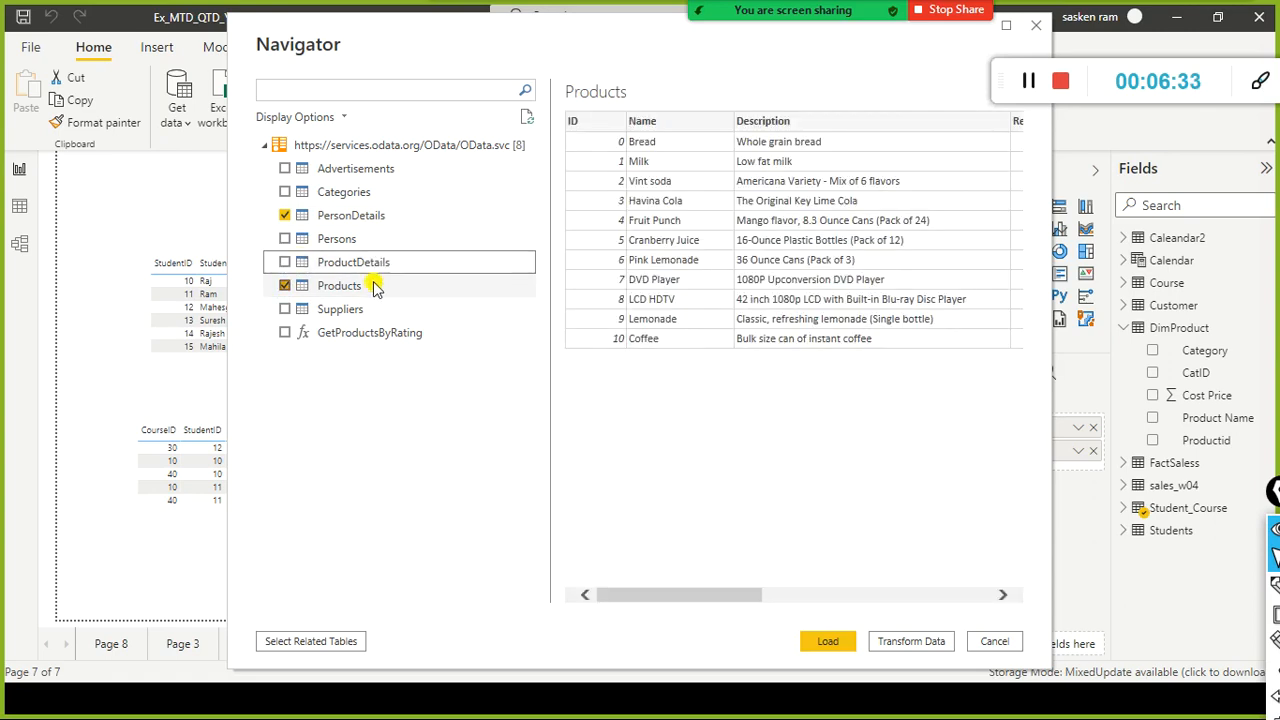
left_click(285, 310)
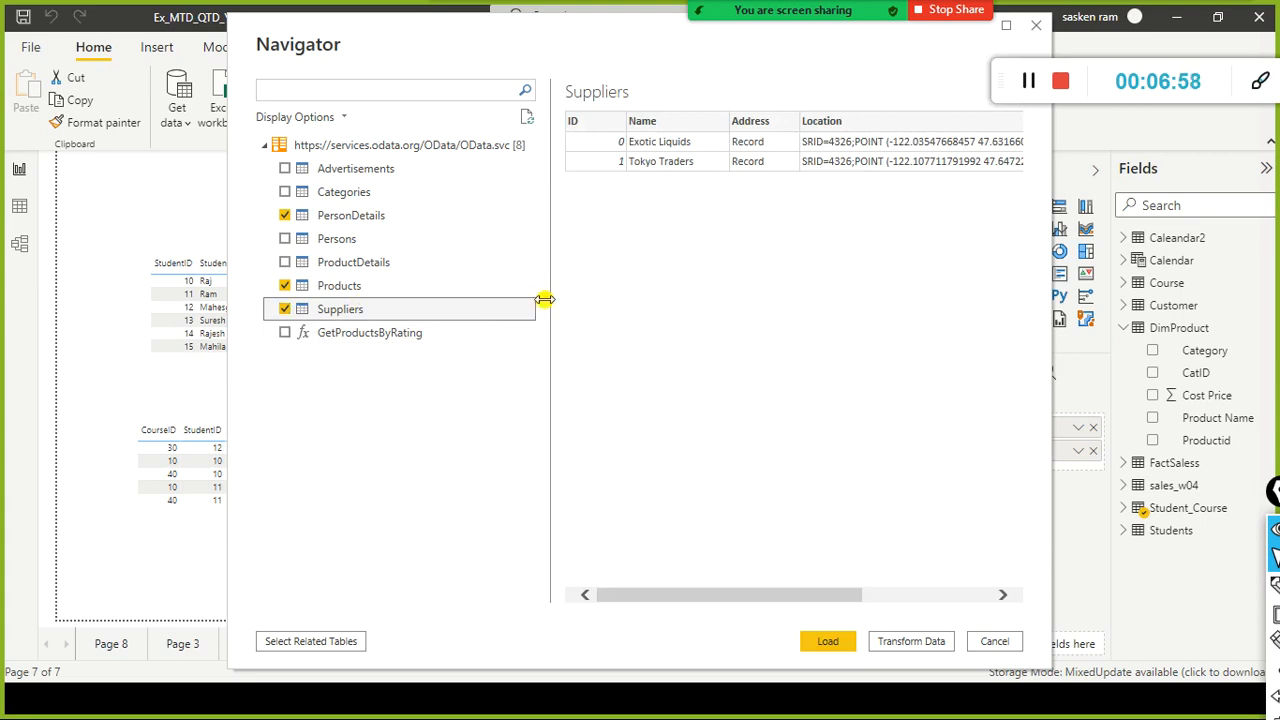
left_click(832, 641)
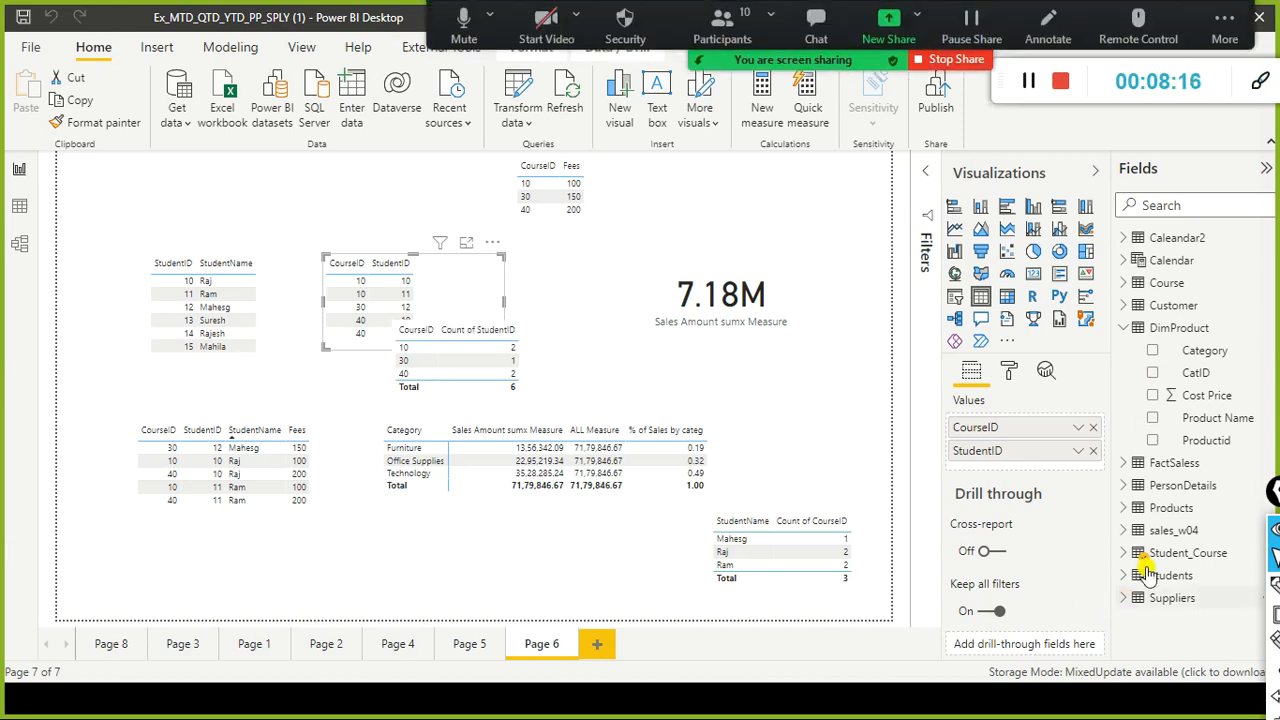
- Examine the rows of the loaded Suppliers and PersonDetails tables in the data view
left_click(20, 210)
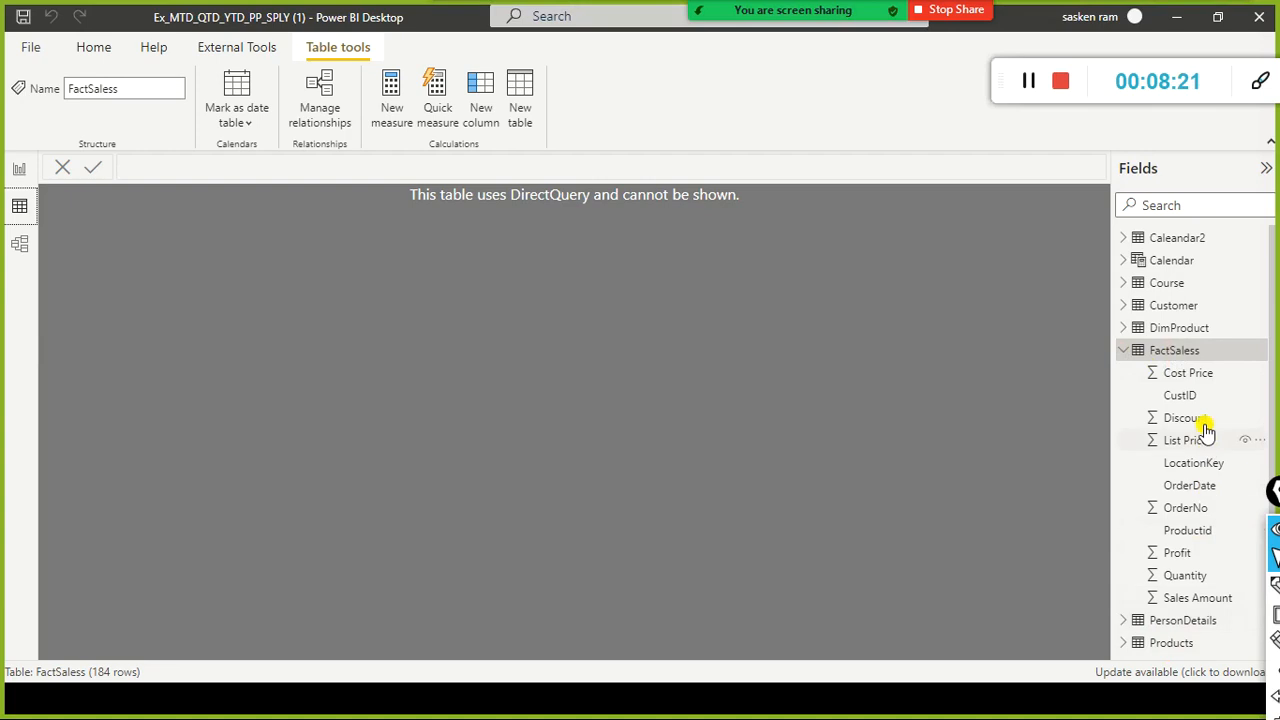
scroll(1200, 420, "down", 2)
left_click(1170, 641)
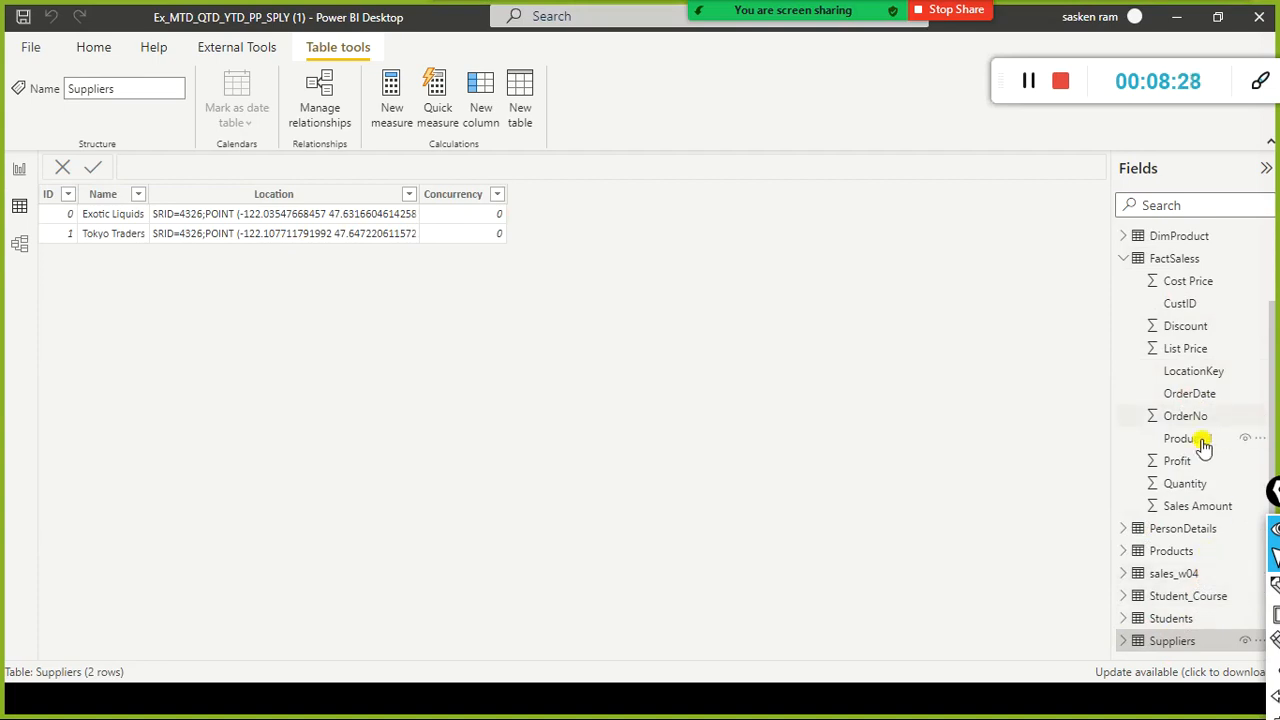
scroll(1172, 493, "up", 2)
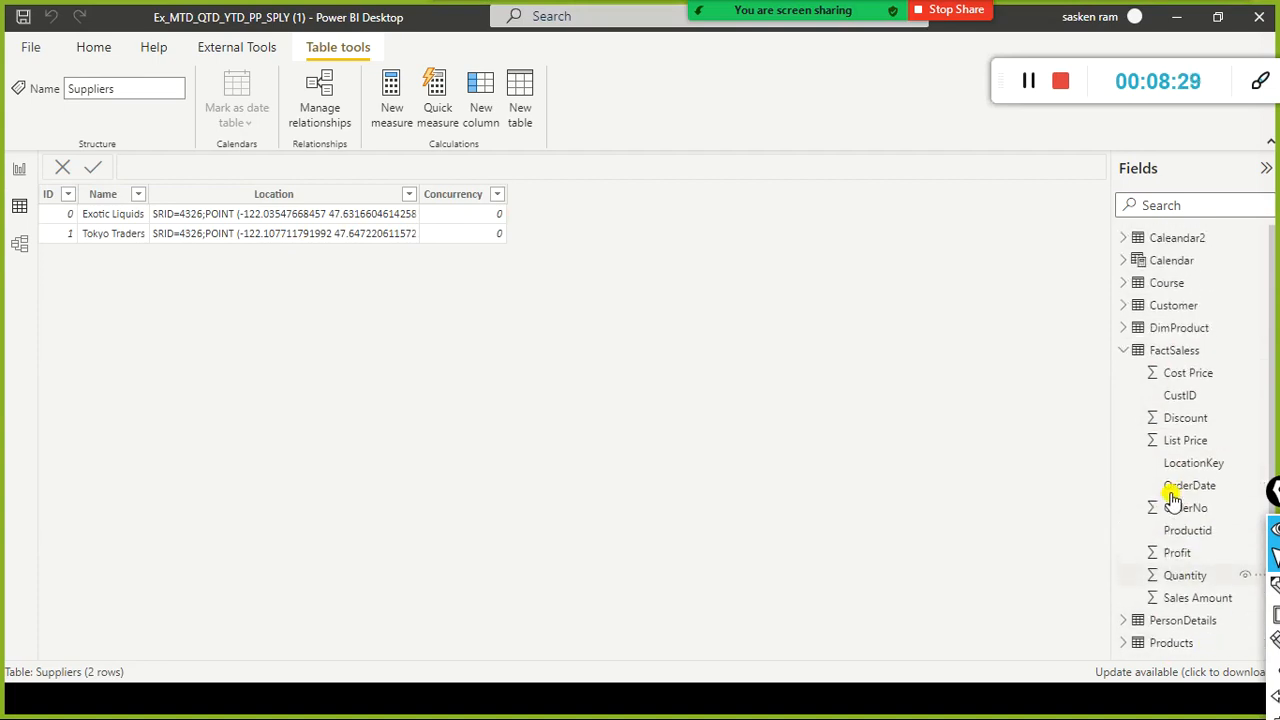
left_click(1126, 352)
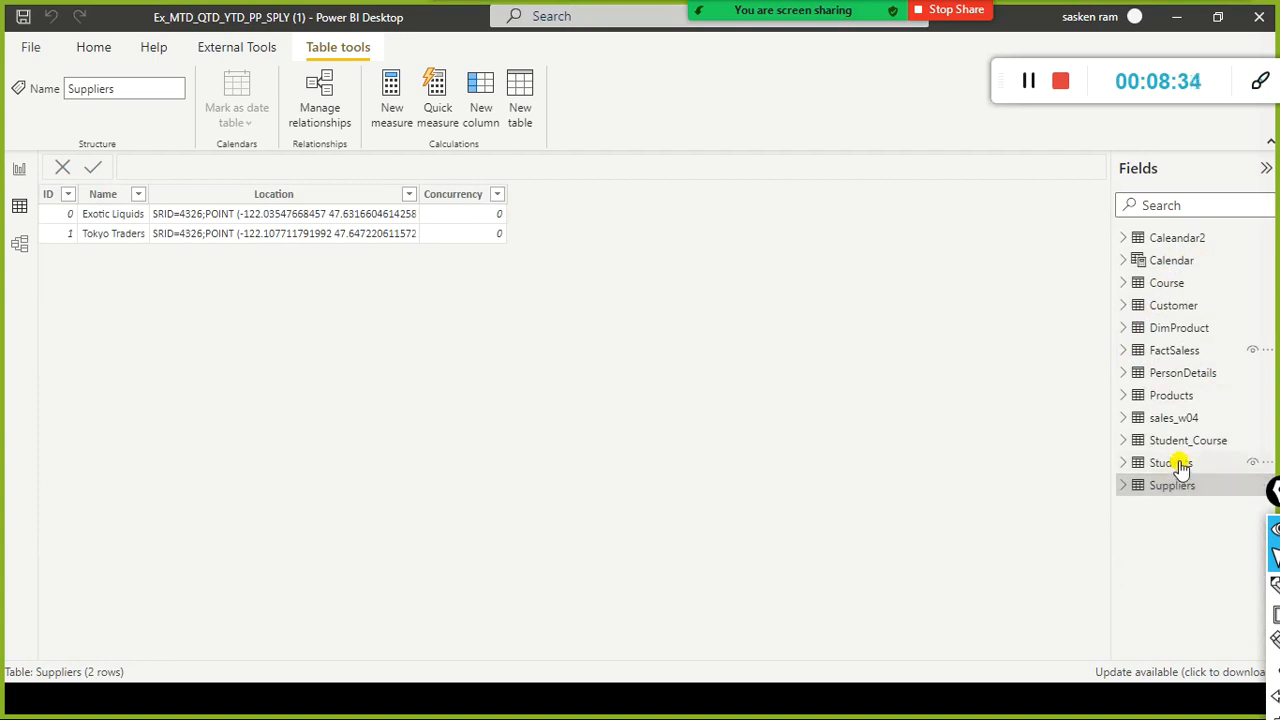
left_click(1186, 381)
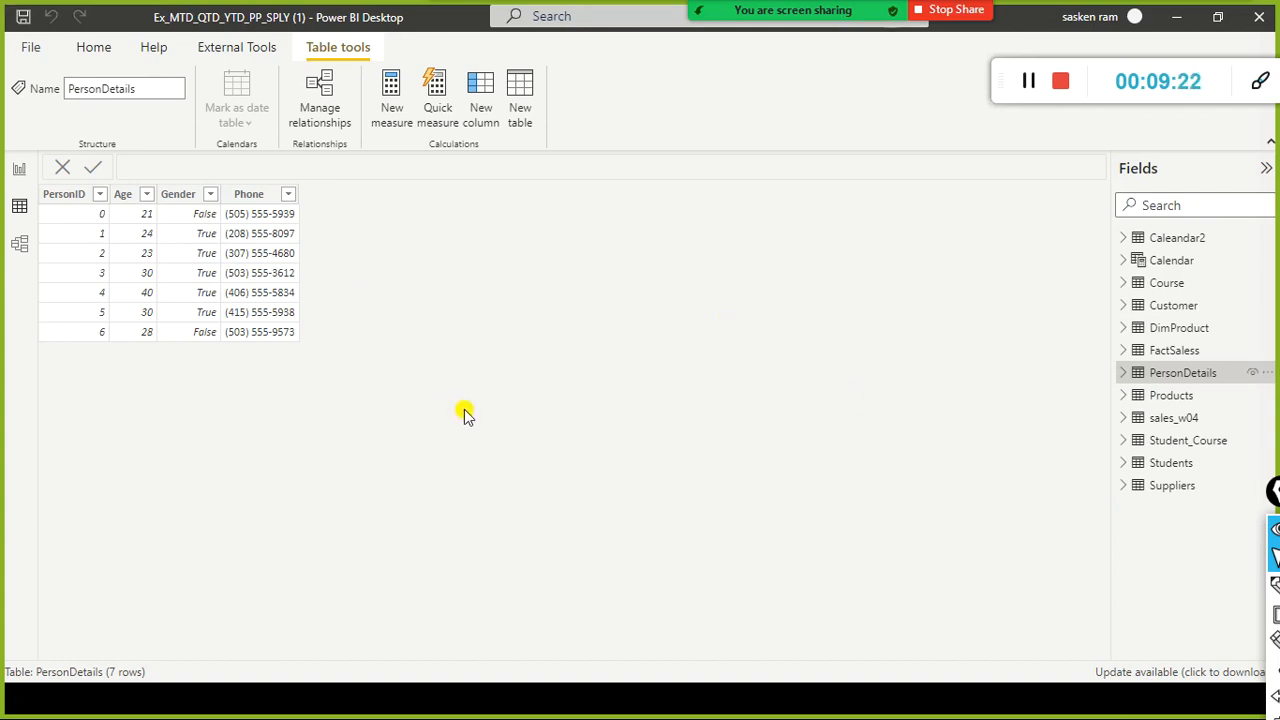
mouse_move(1051, 8)
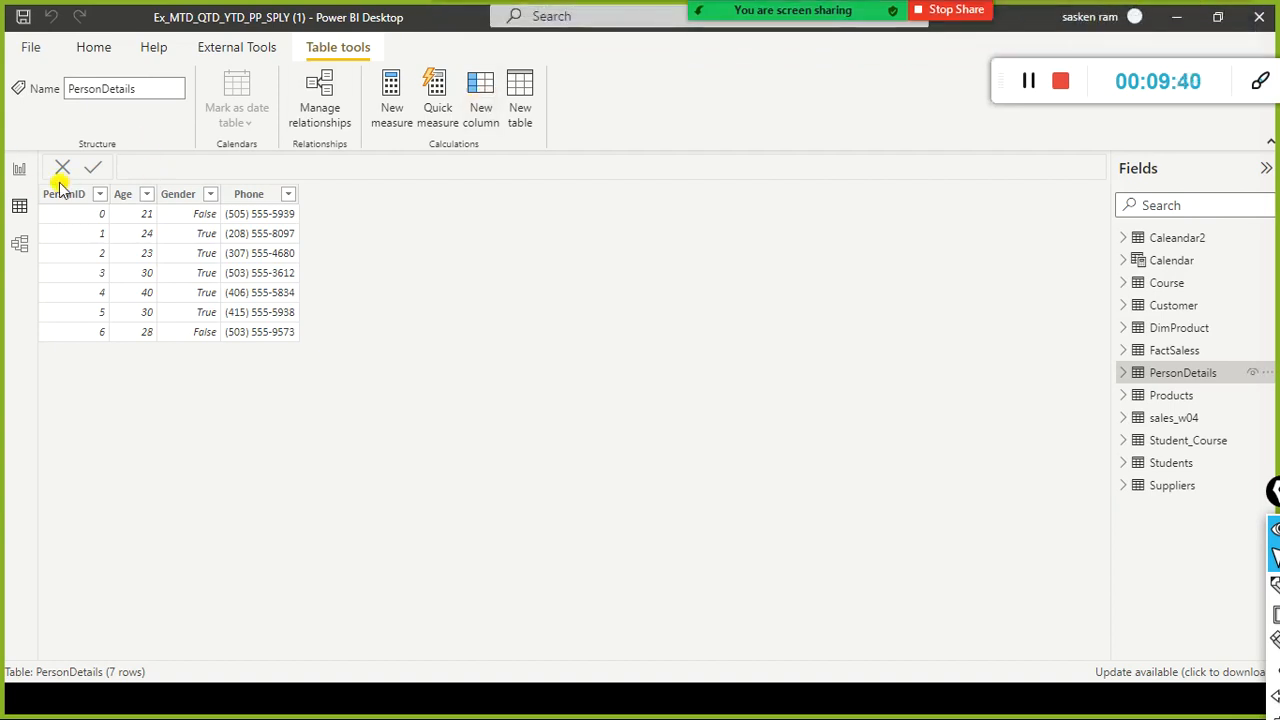
left_click(19, 170)
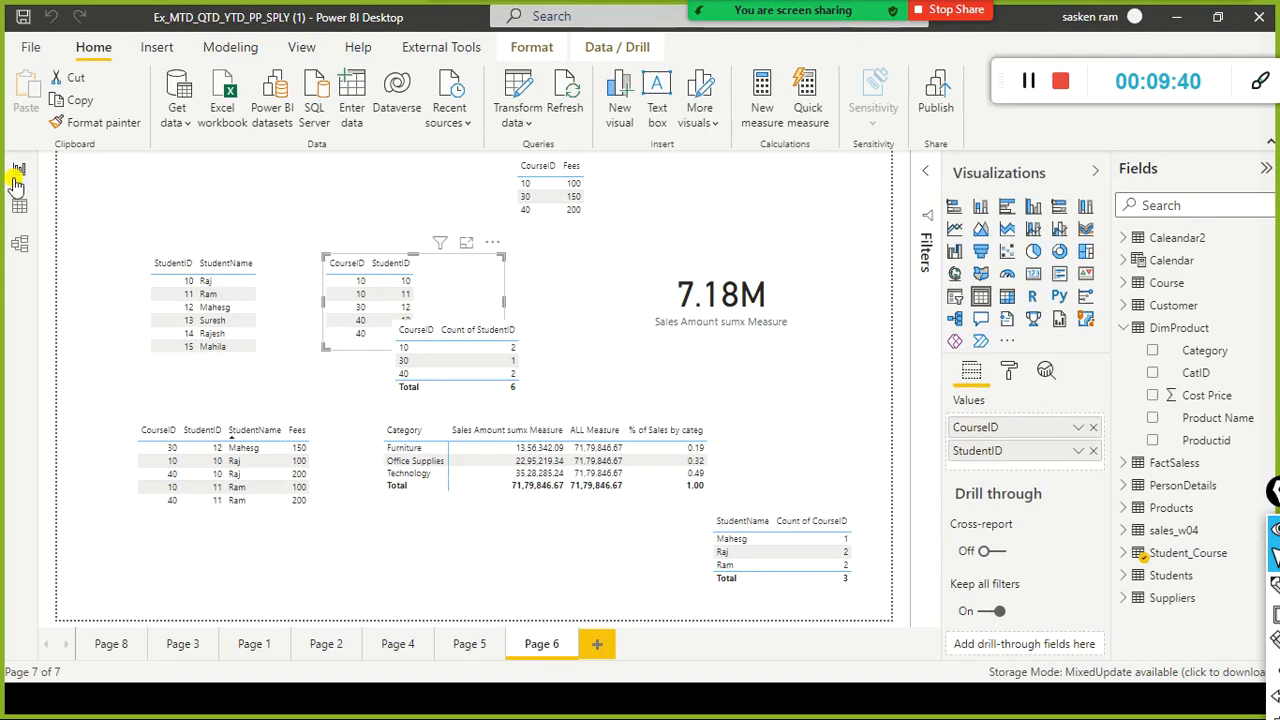
left_click(185, 128)
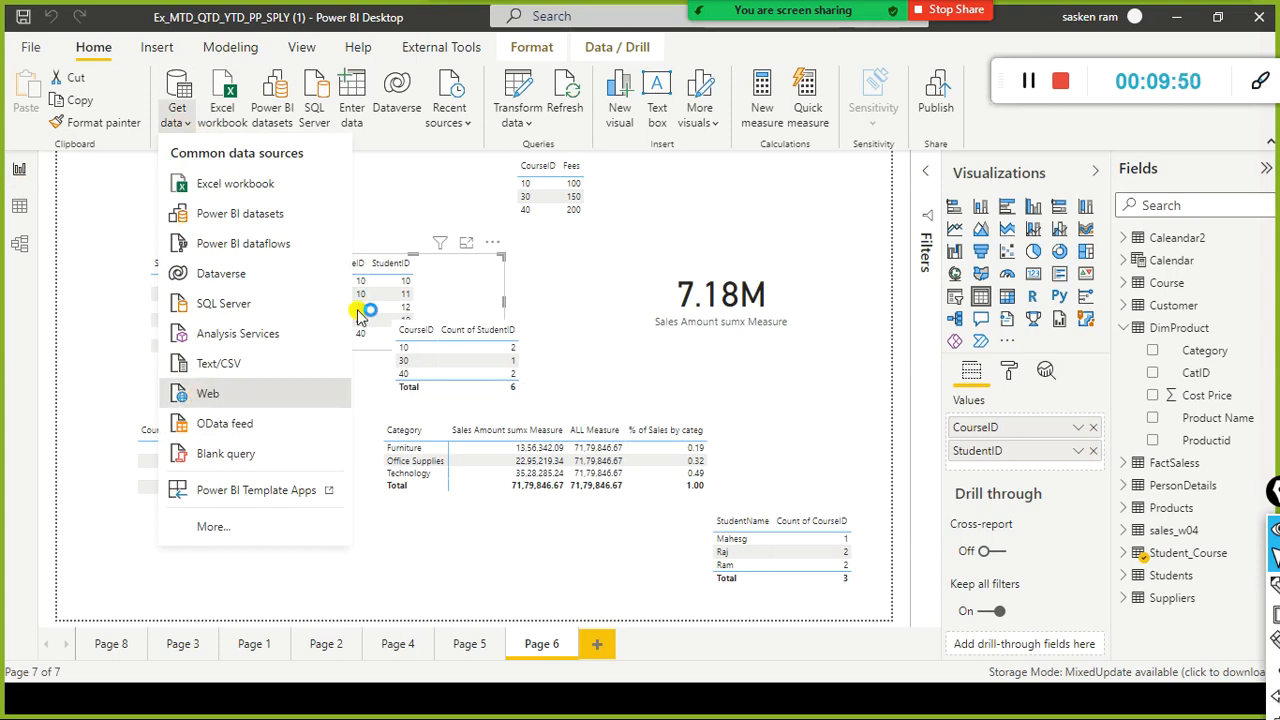
left_click(429, 297)
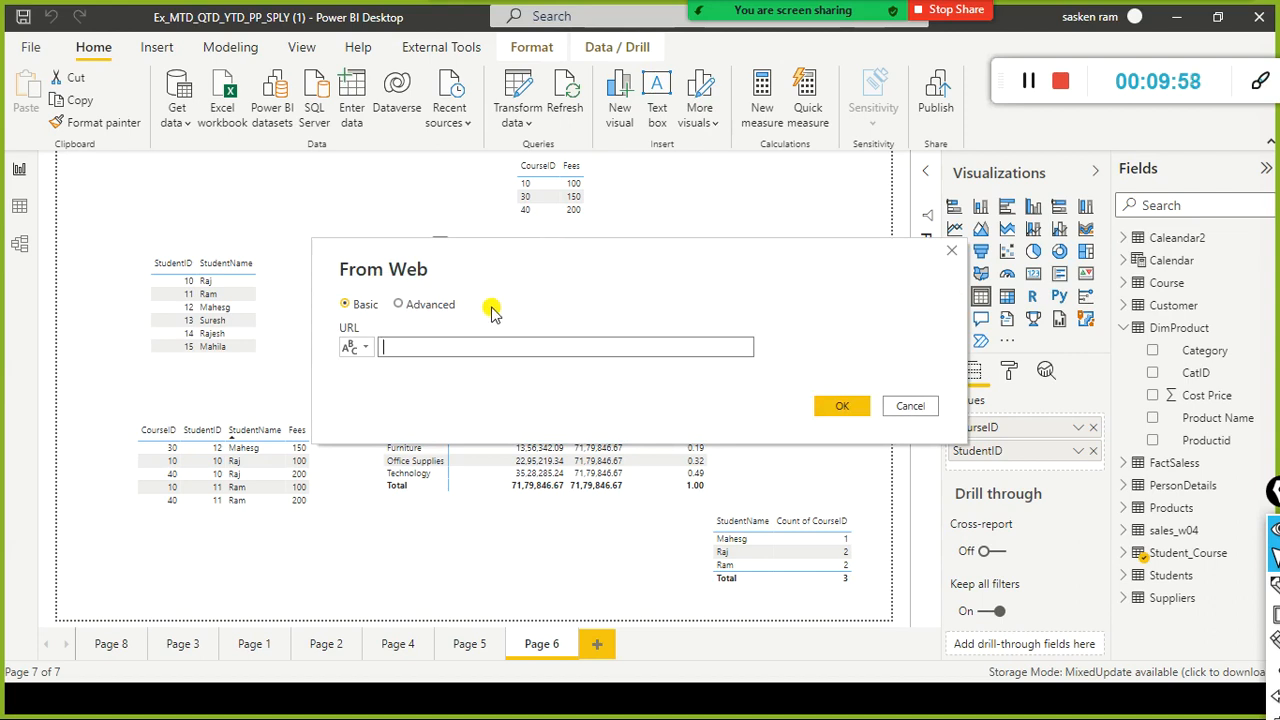
type("https://www.new")
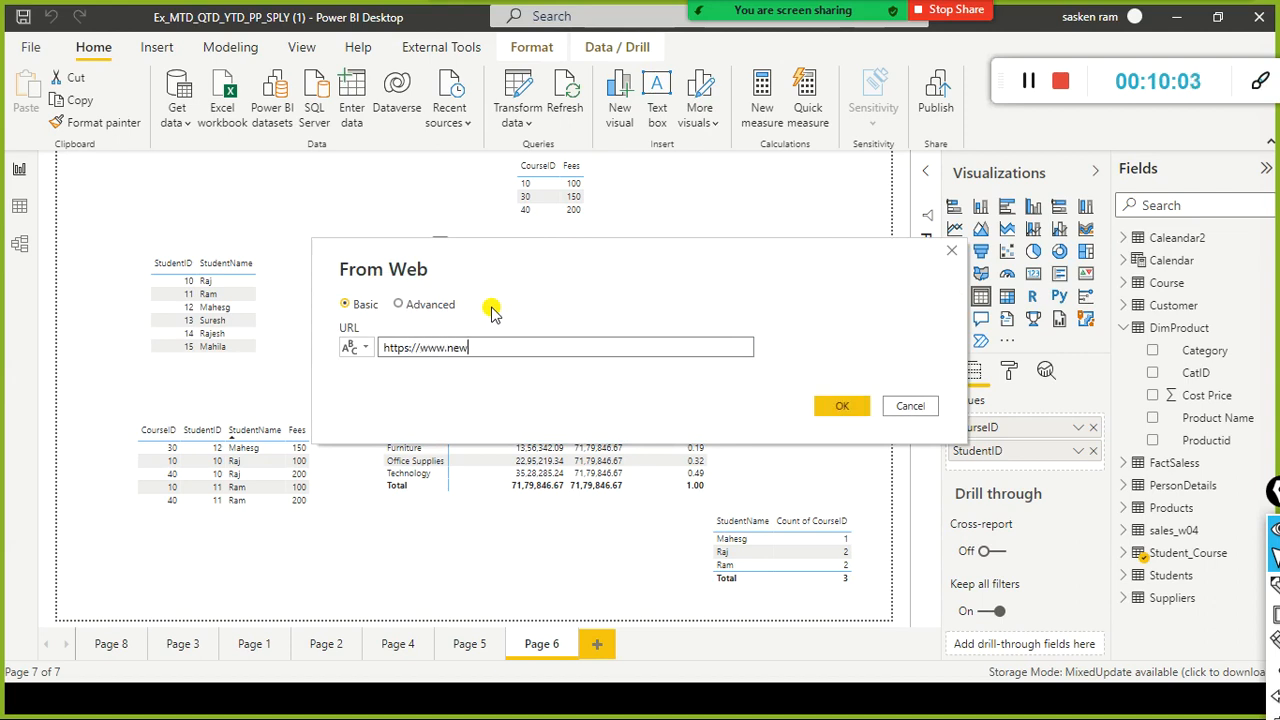
type("s18.com/olym")
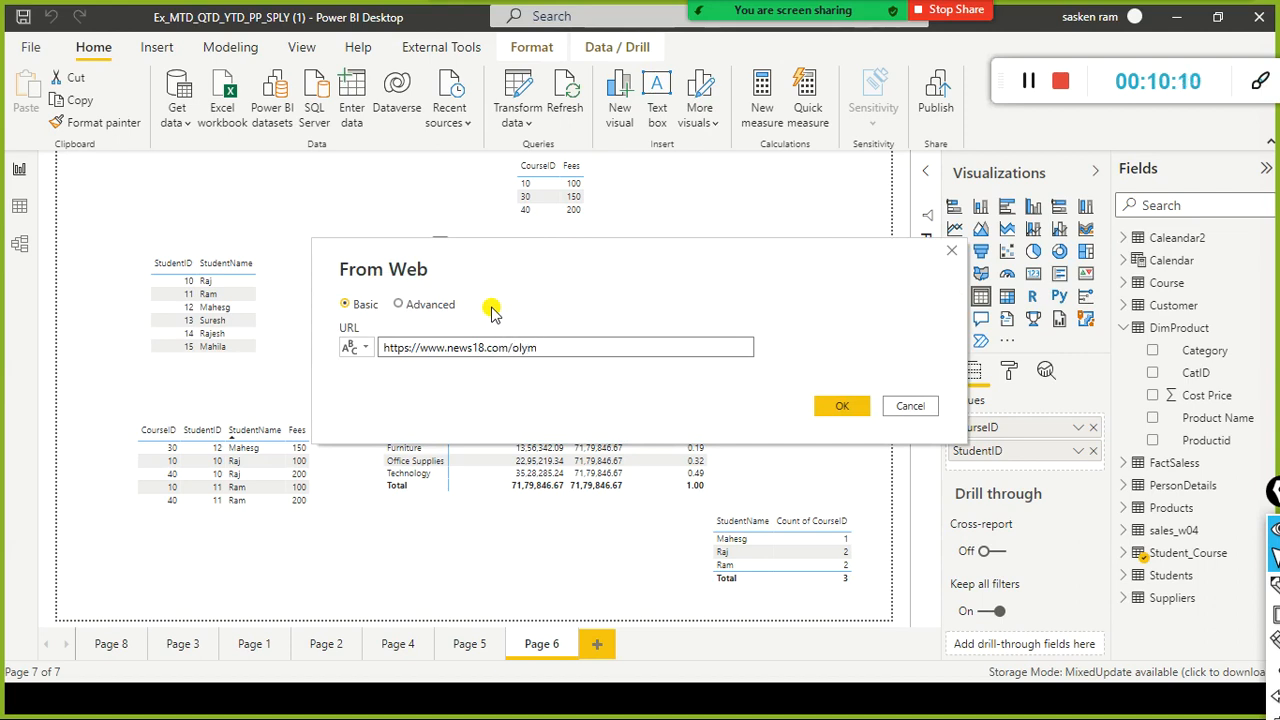
type("pics/medal-tal")
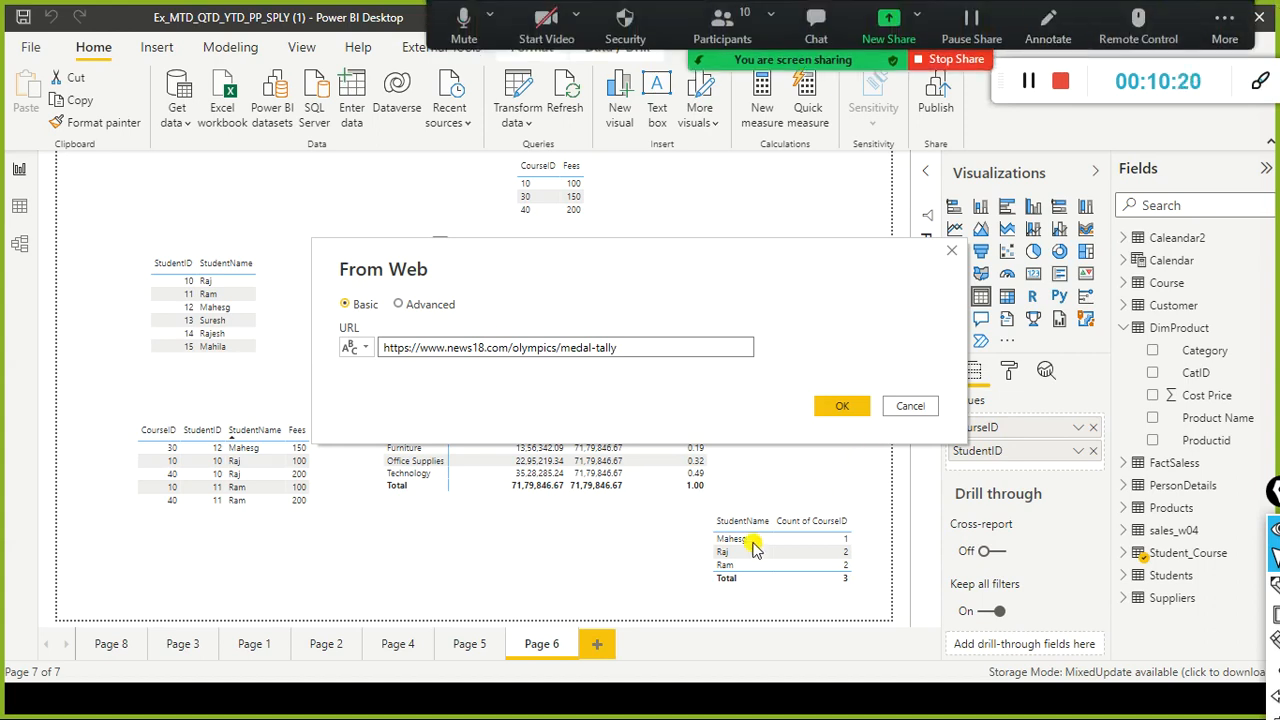
type("ly")
left_click(700, 345)
type("/")
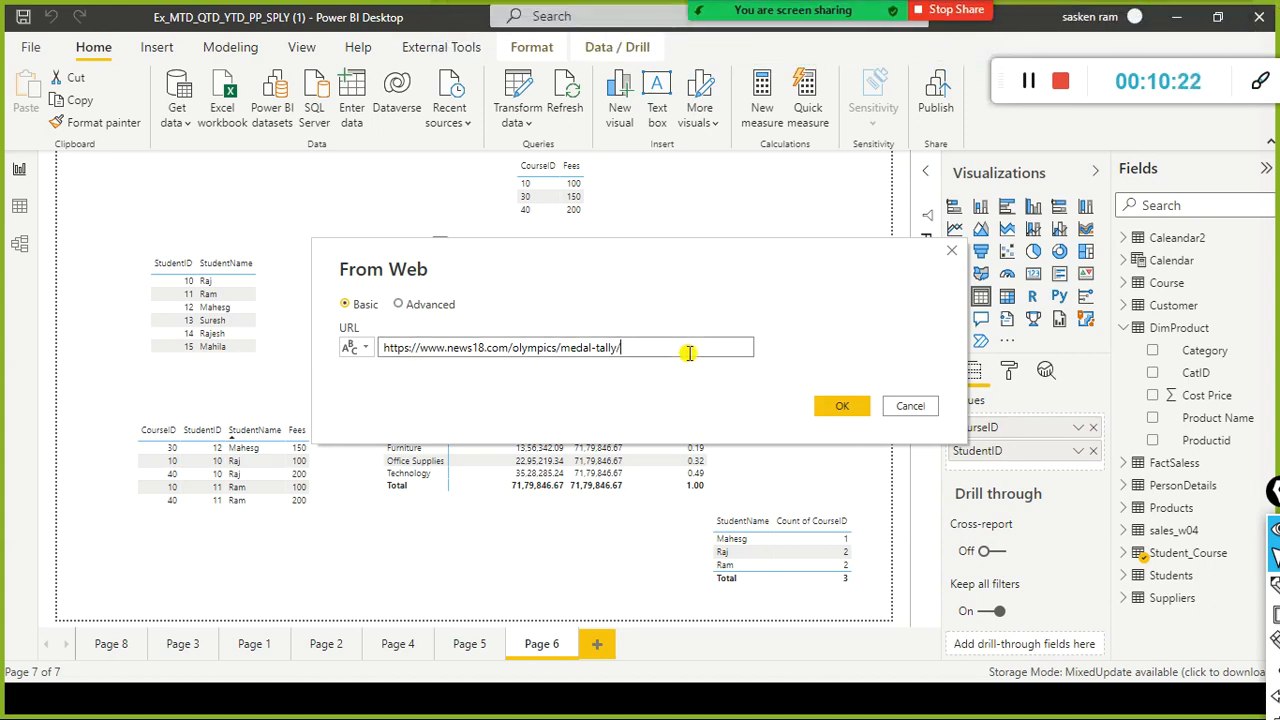
left_click(836, 405)
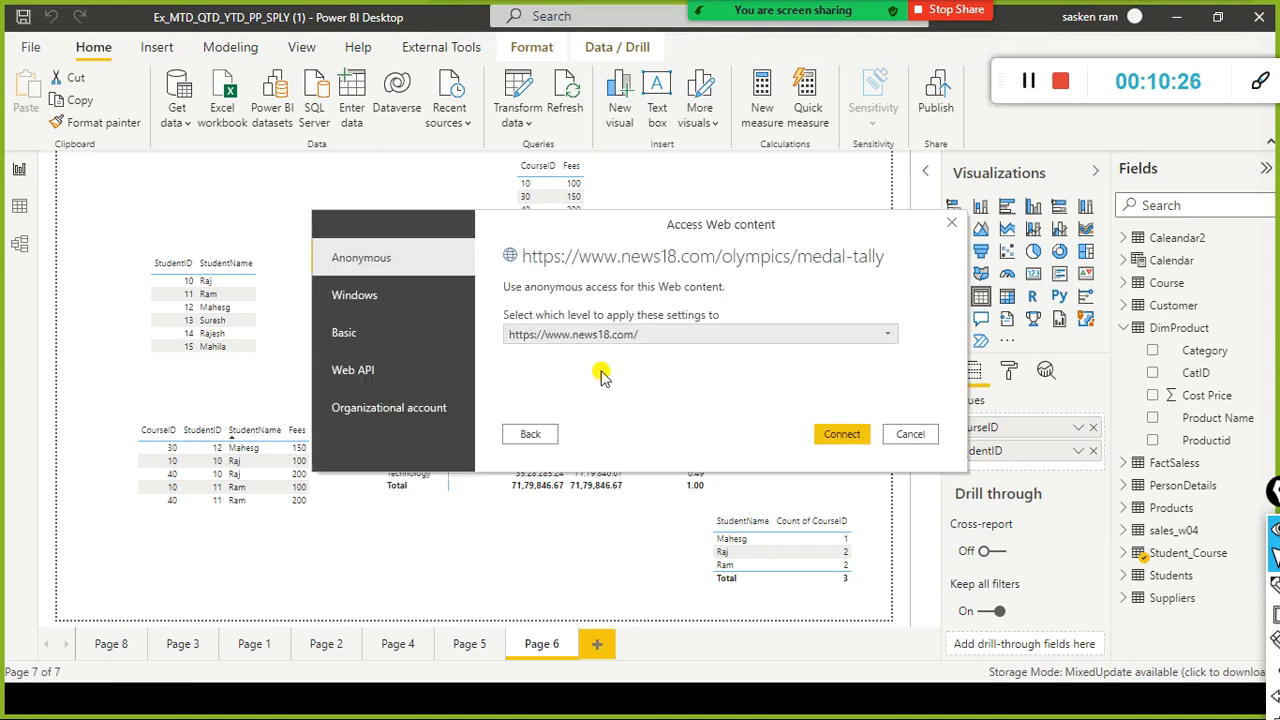
left_click(838, 437)
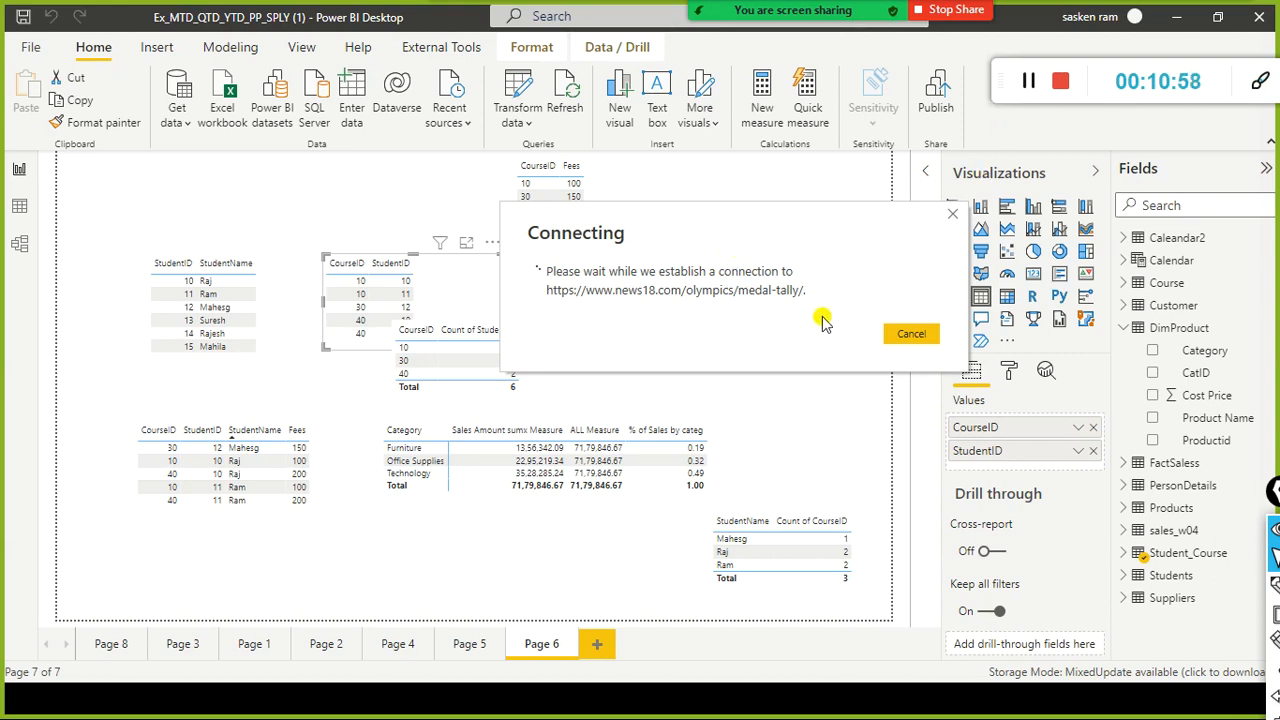
- Switch to Chrome and bring up the Power BI data sources documentation page
key("alt+Tab")
key("alt+Tab")
key("alt+Tab")
key("alt+Tab")
key("alt+Tab")
key("alt+Tab")
key("alt+Tab")
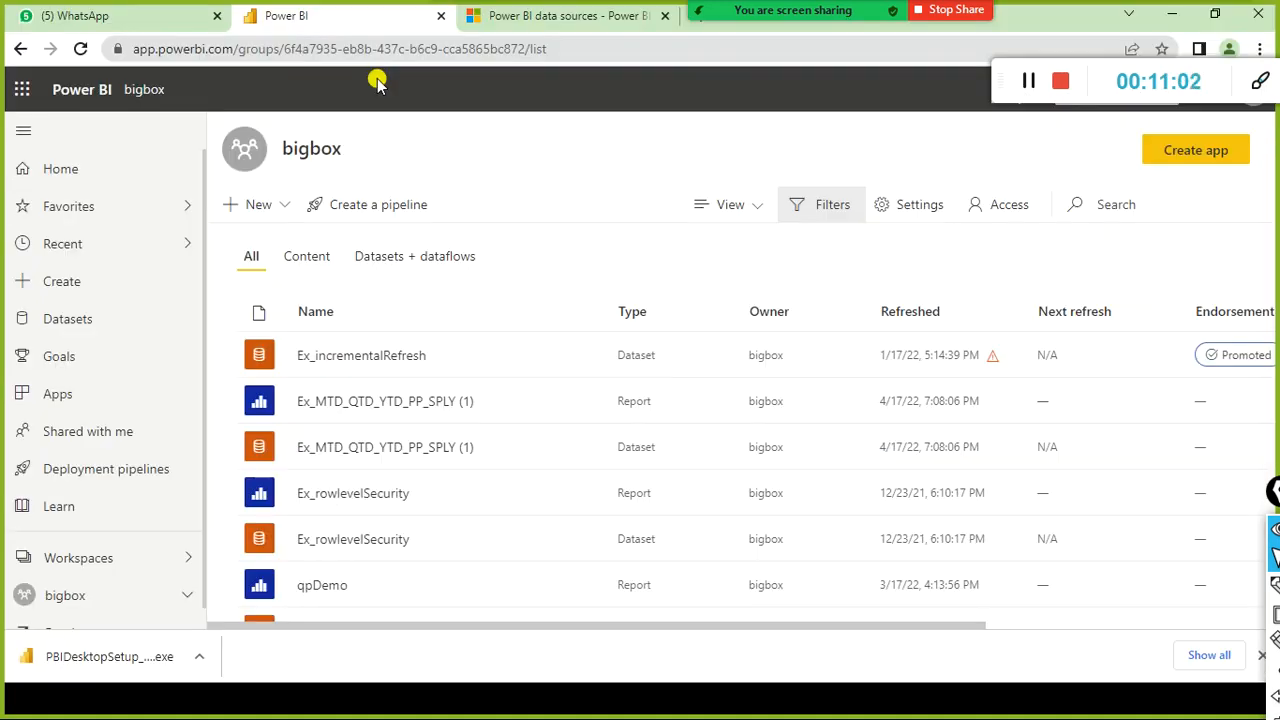
left_click(638, 16)
mouse_move(771, 6)
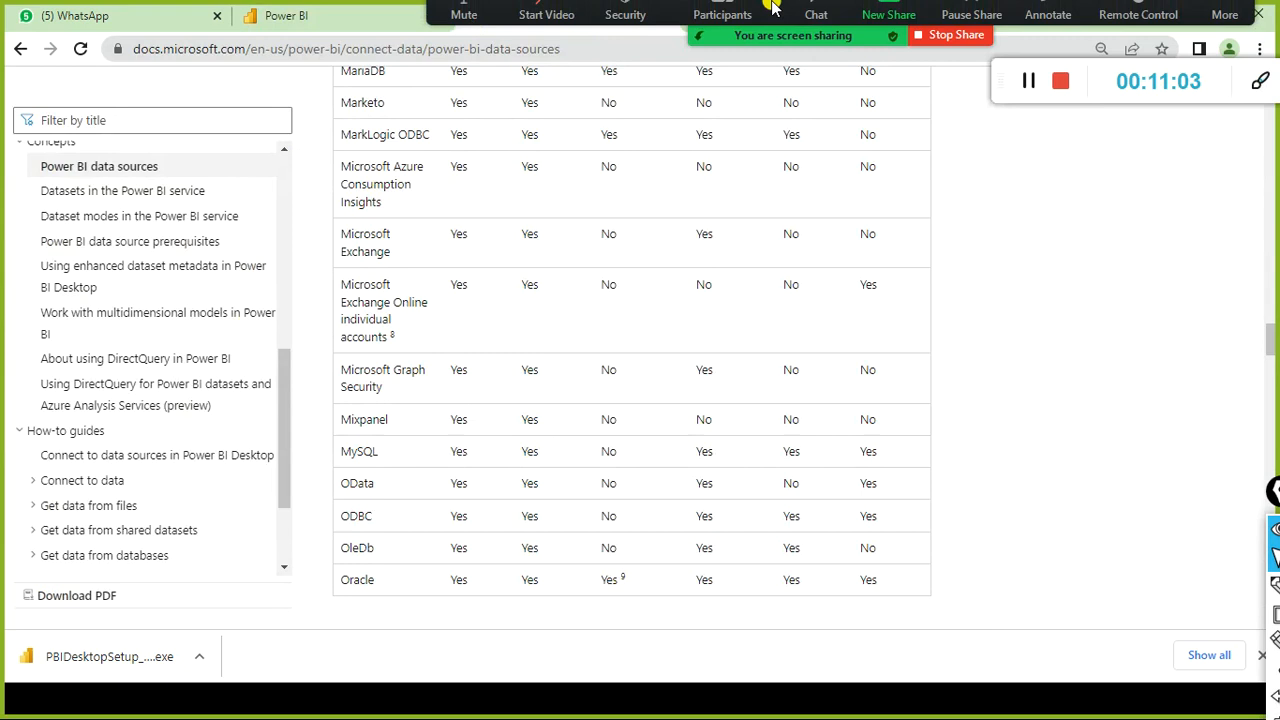
left_click_drag(437, 29, 415, 251)
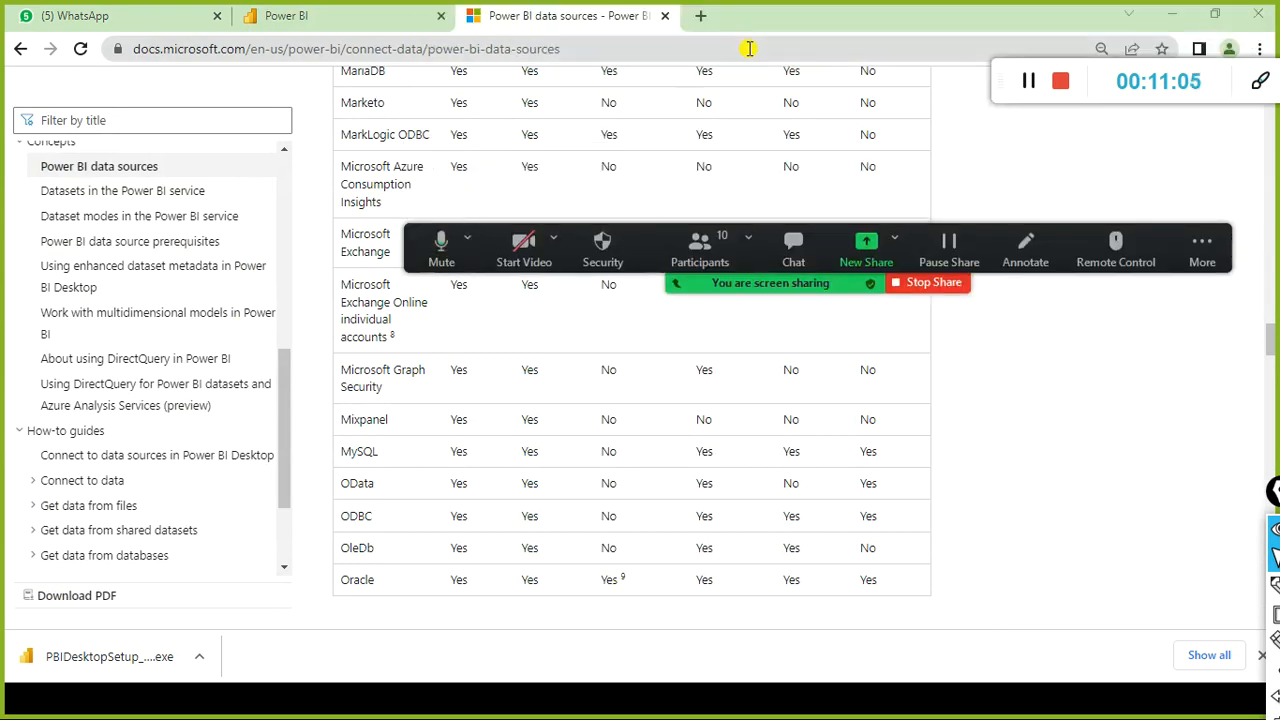
left_click(700, 15)
type("a")
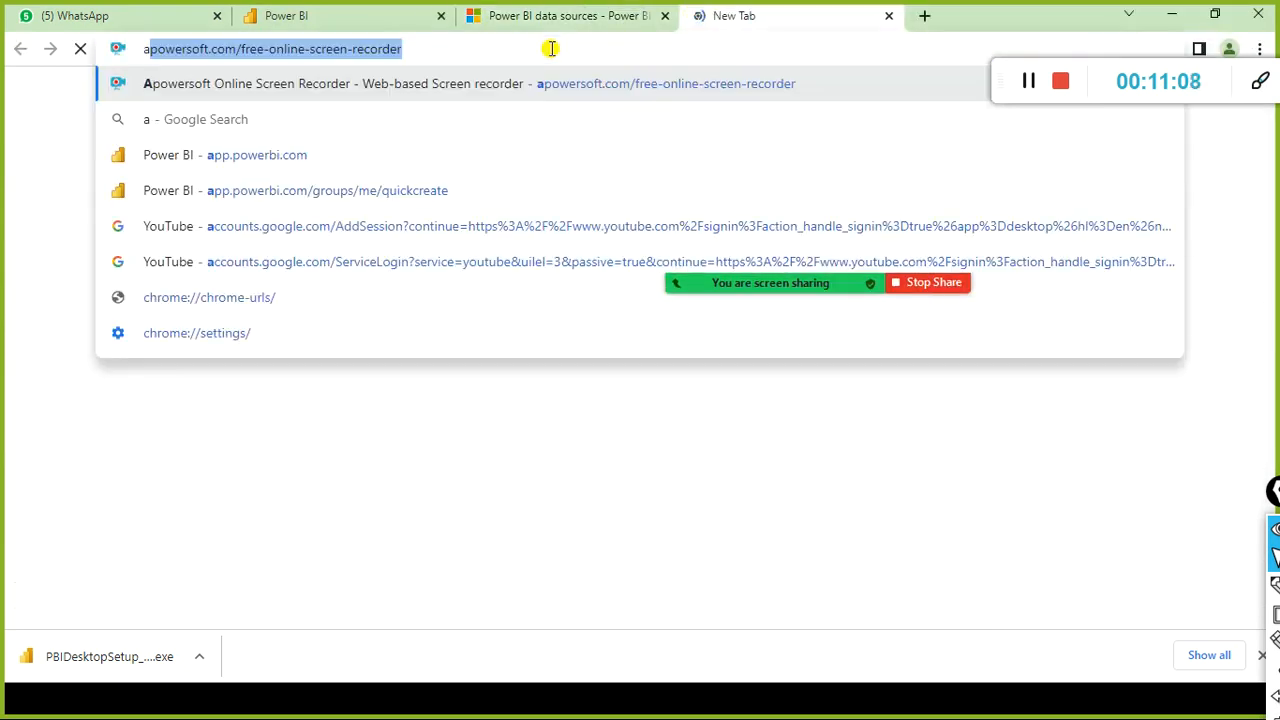
key("BackSpace")
key("BackSpace")
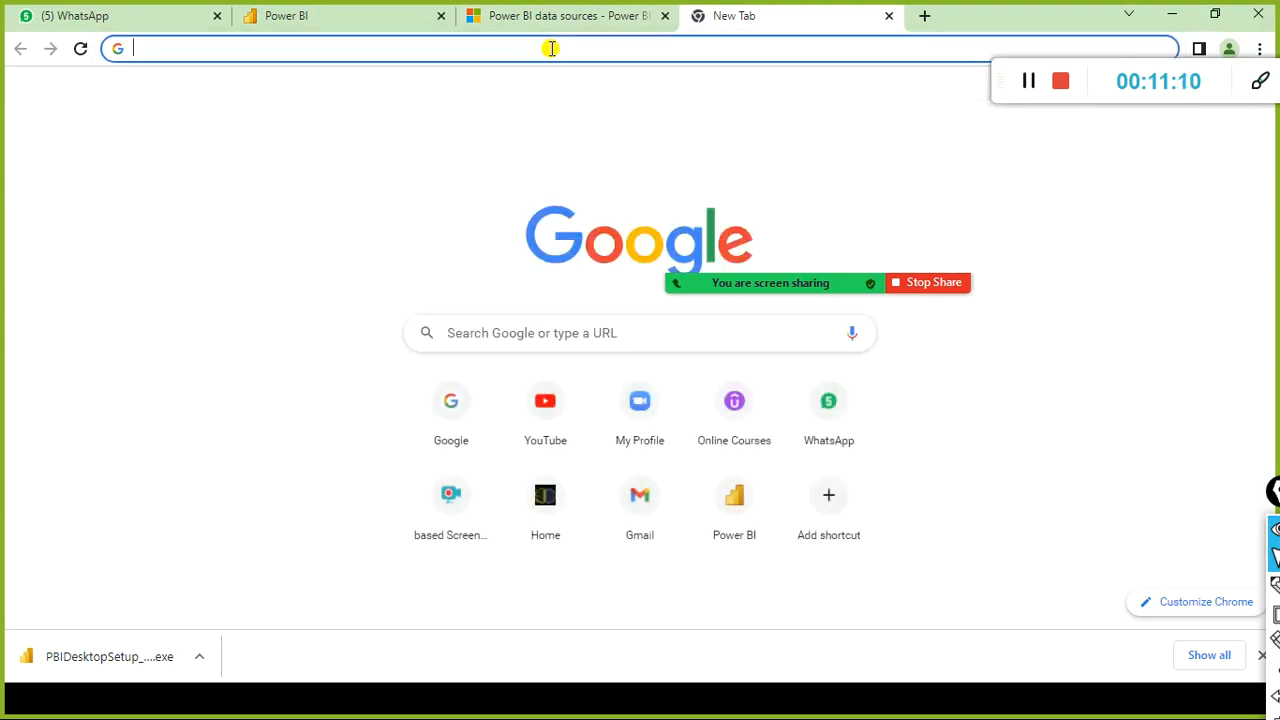
type("www.ama")
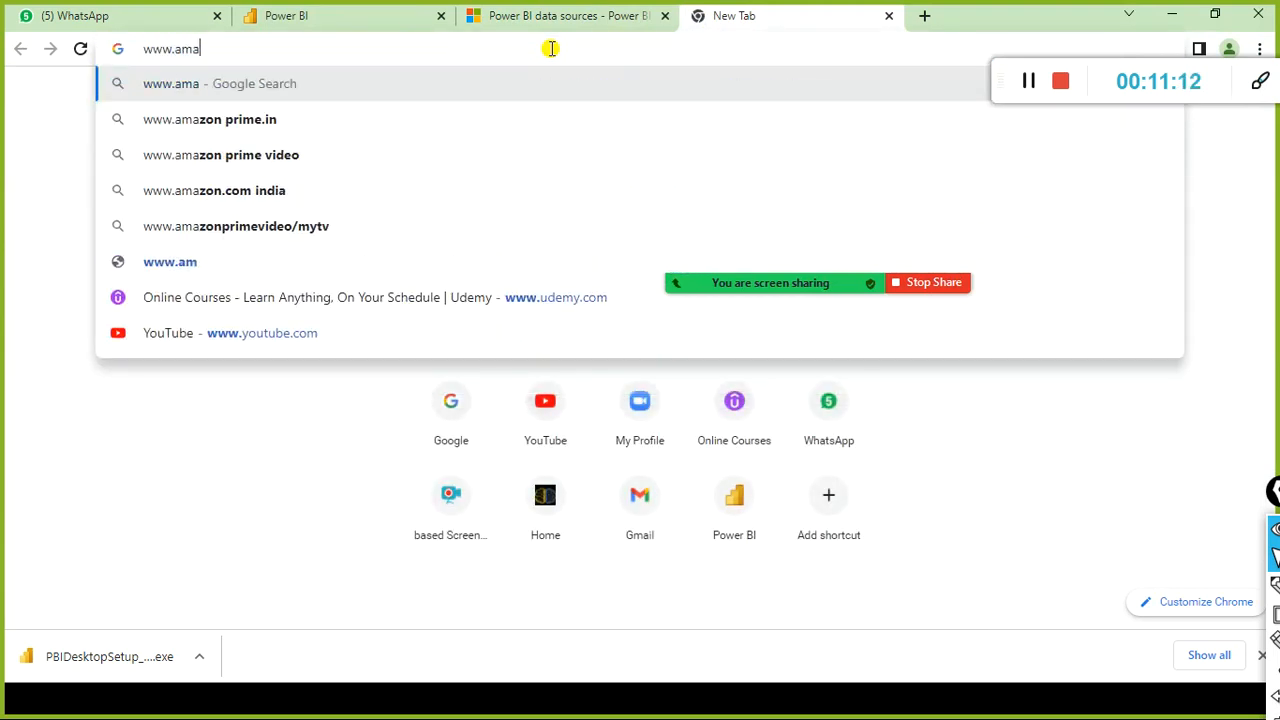
type("zon.in")
key("Return")
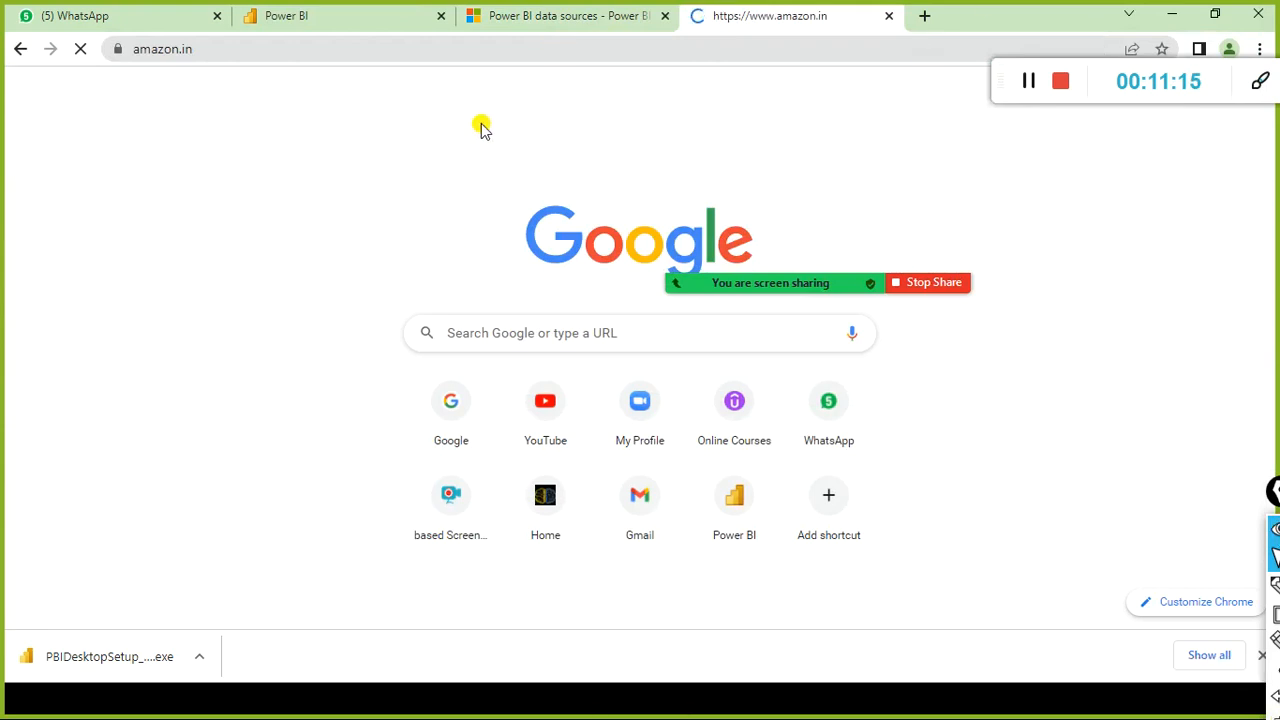
key("alt+Tab")
key("alt+Tab")
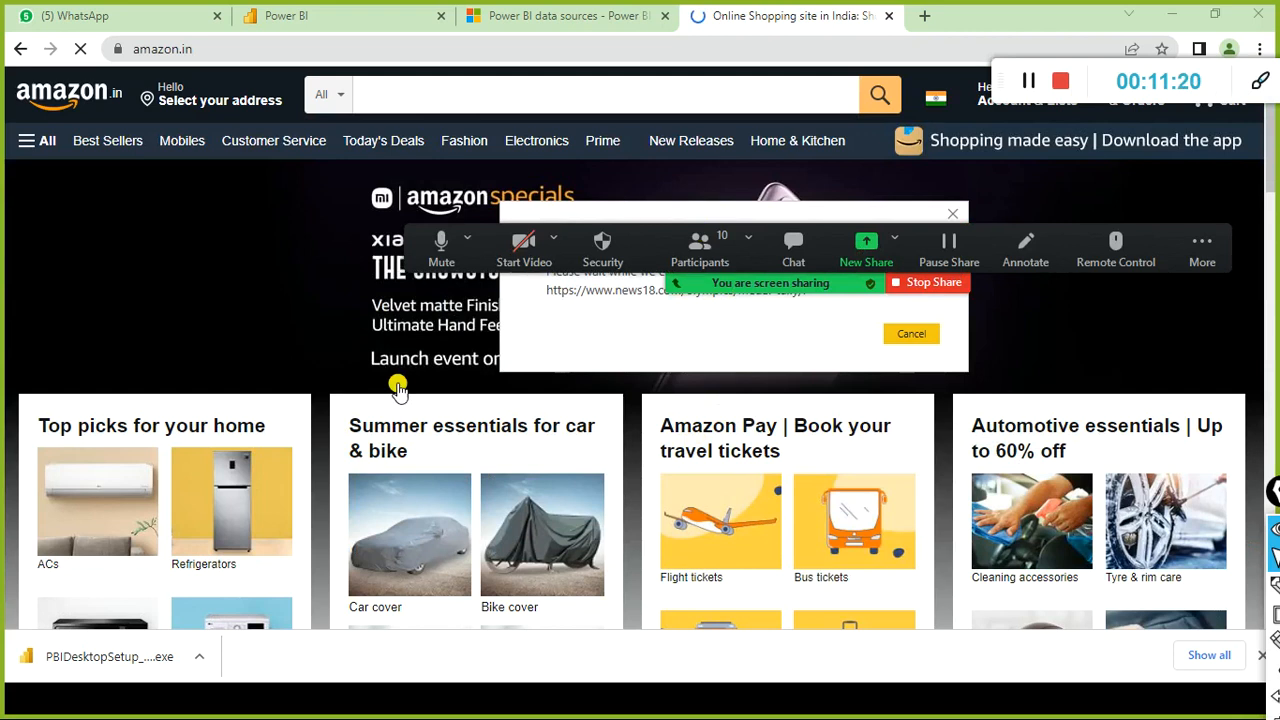
- Browse the shopping categories on the Amazon home page and open the Clothing category
scroll(393, 452, "down", 2)
scroll(393, 452, "down", 3)
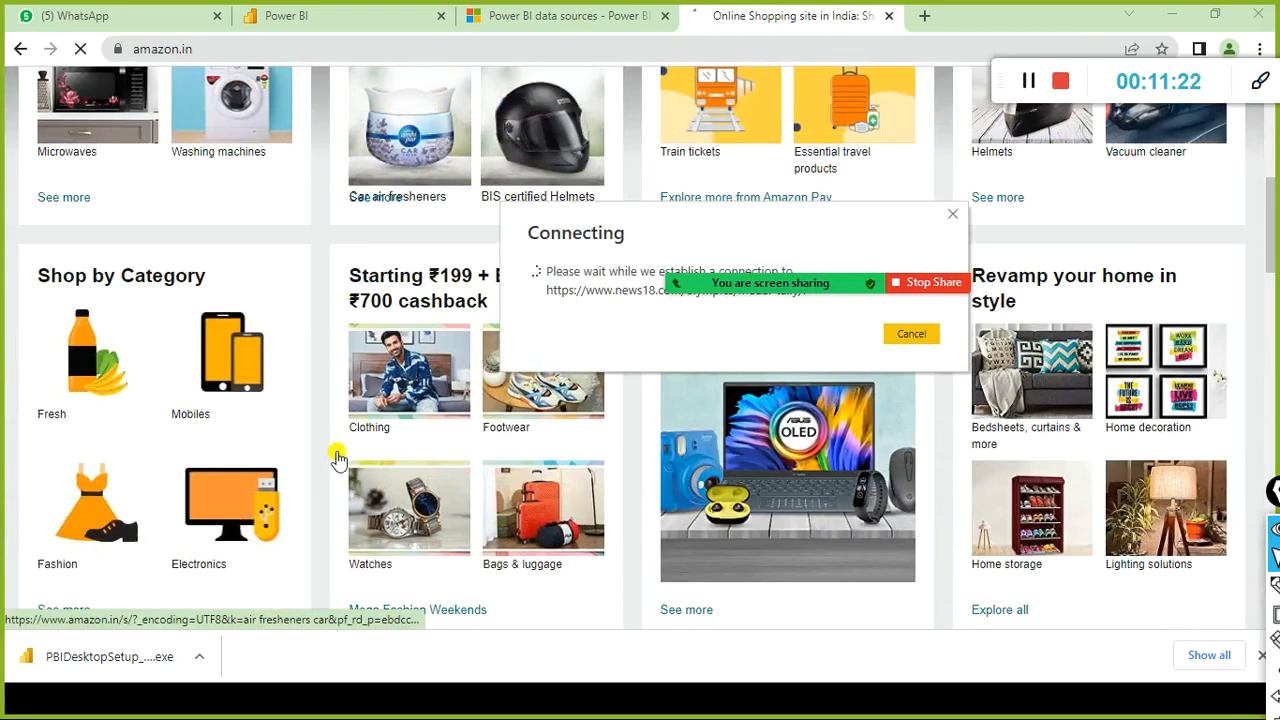
left_click(414, 283)
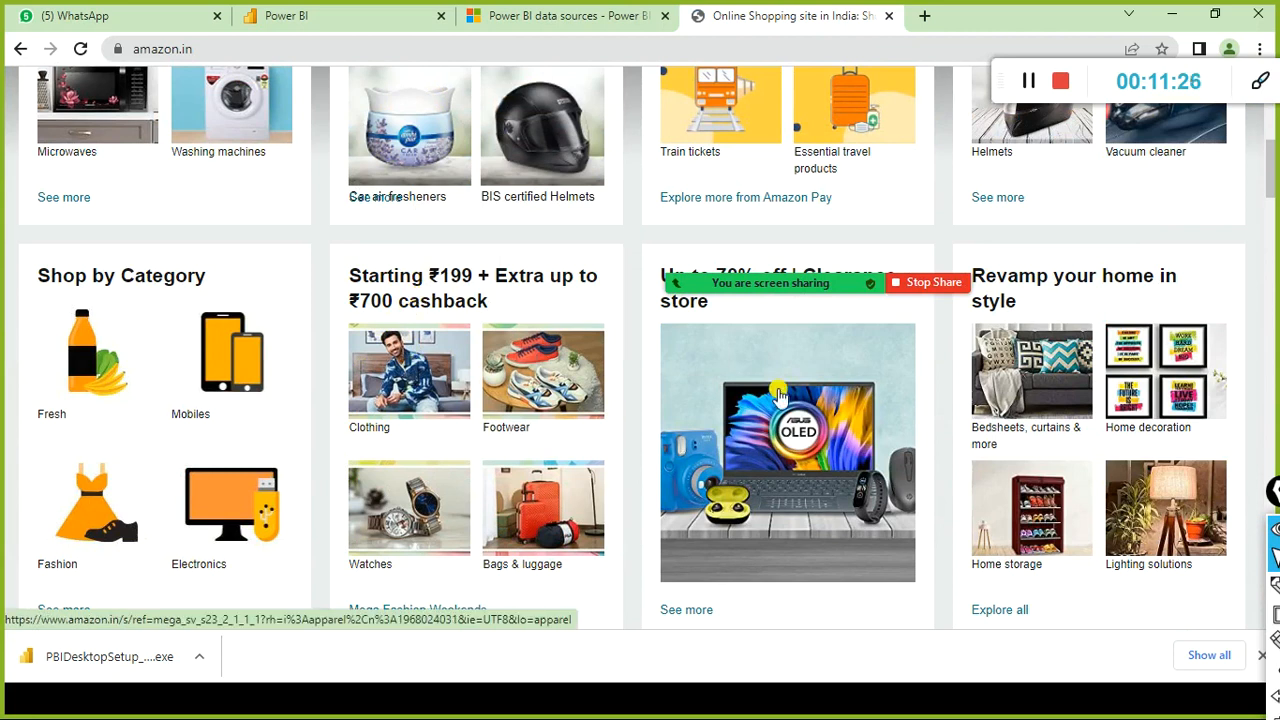
scroll(380, 400, "down", 1)
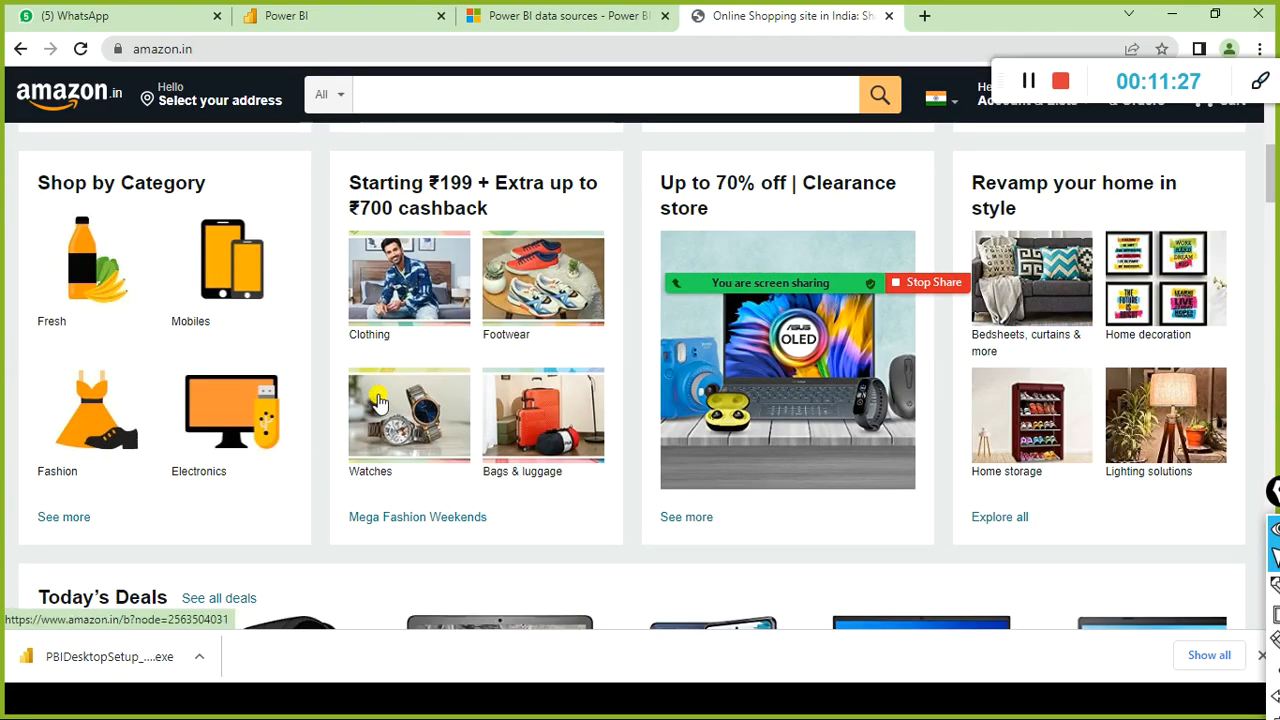
left_click(396, 340)
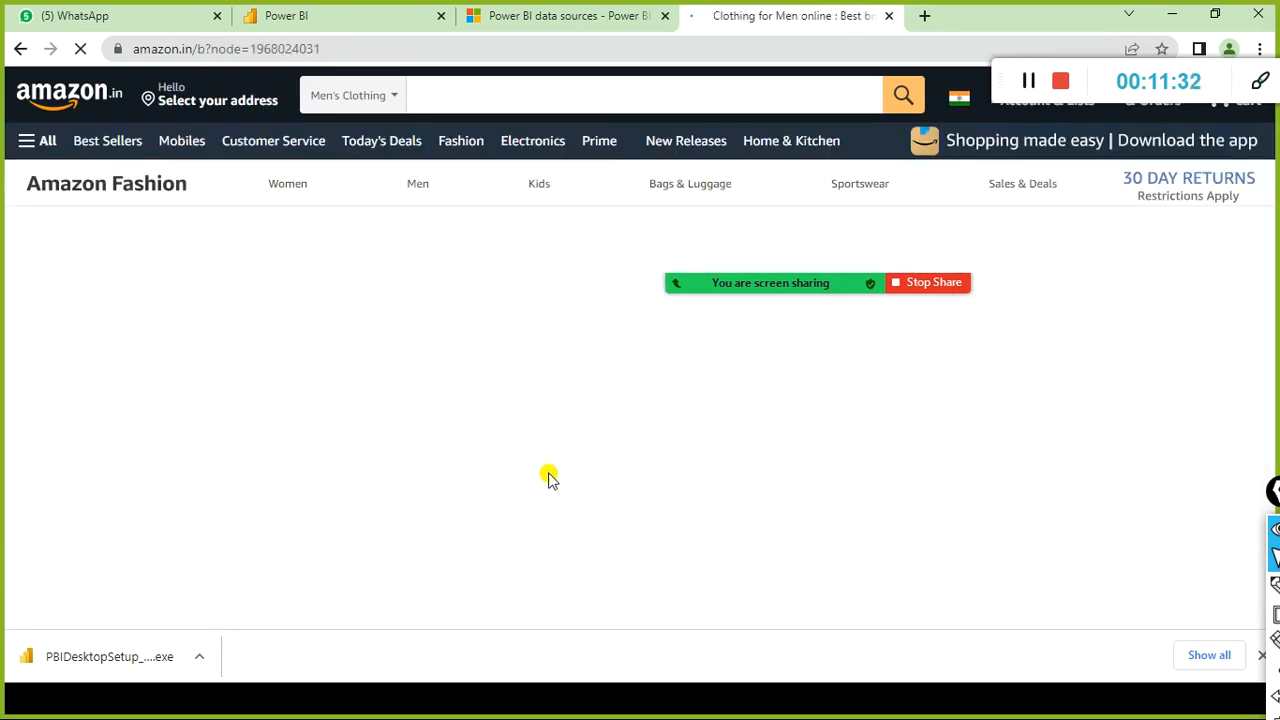
- Look through the product sections of the men's clothing page and open the Tracksuits results
scroll(594, 390, "down", 5)
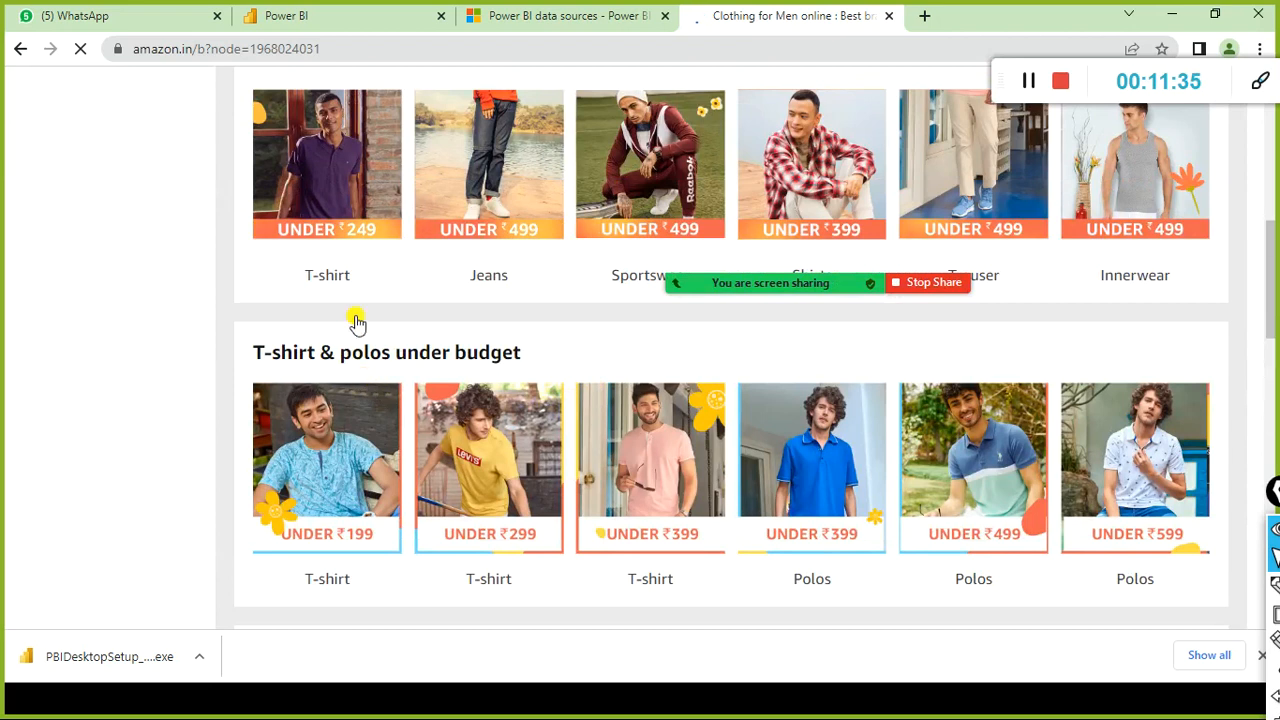
scroll(357, 320, "up", 3)
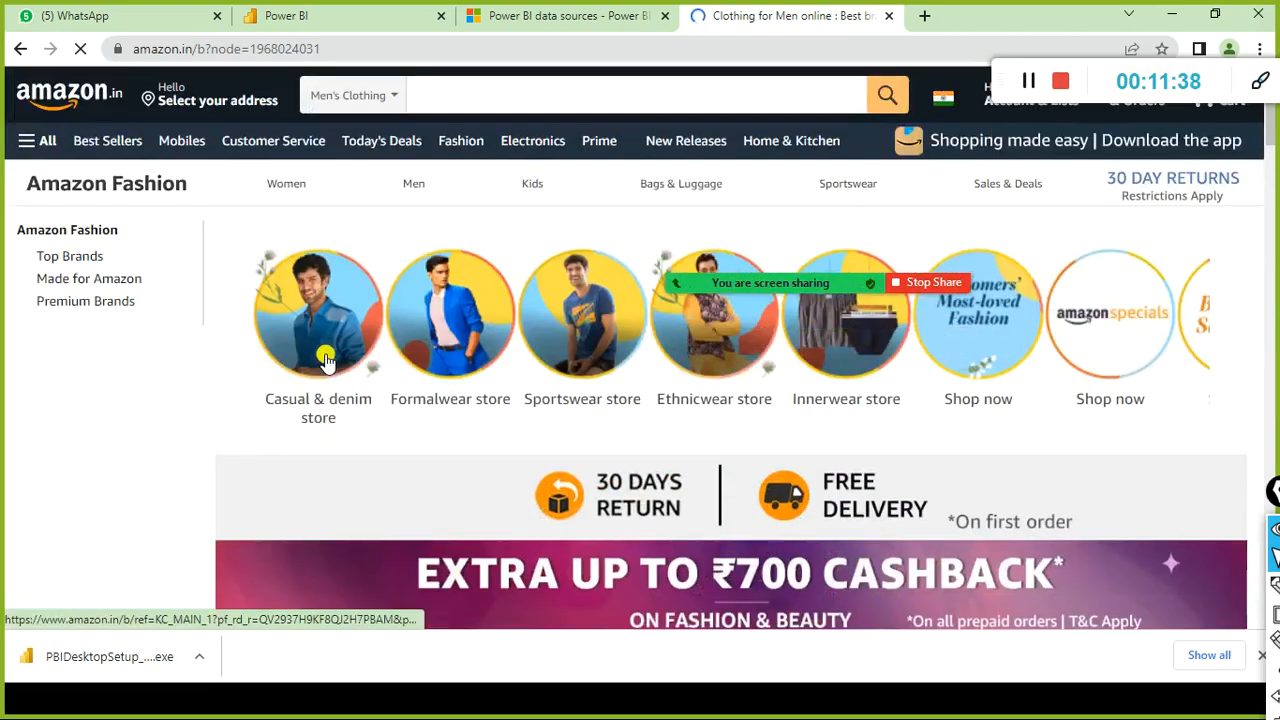
scroll(325, 360, "down", 3)
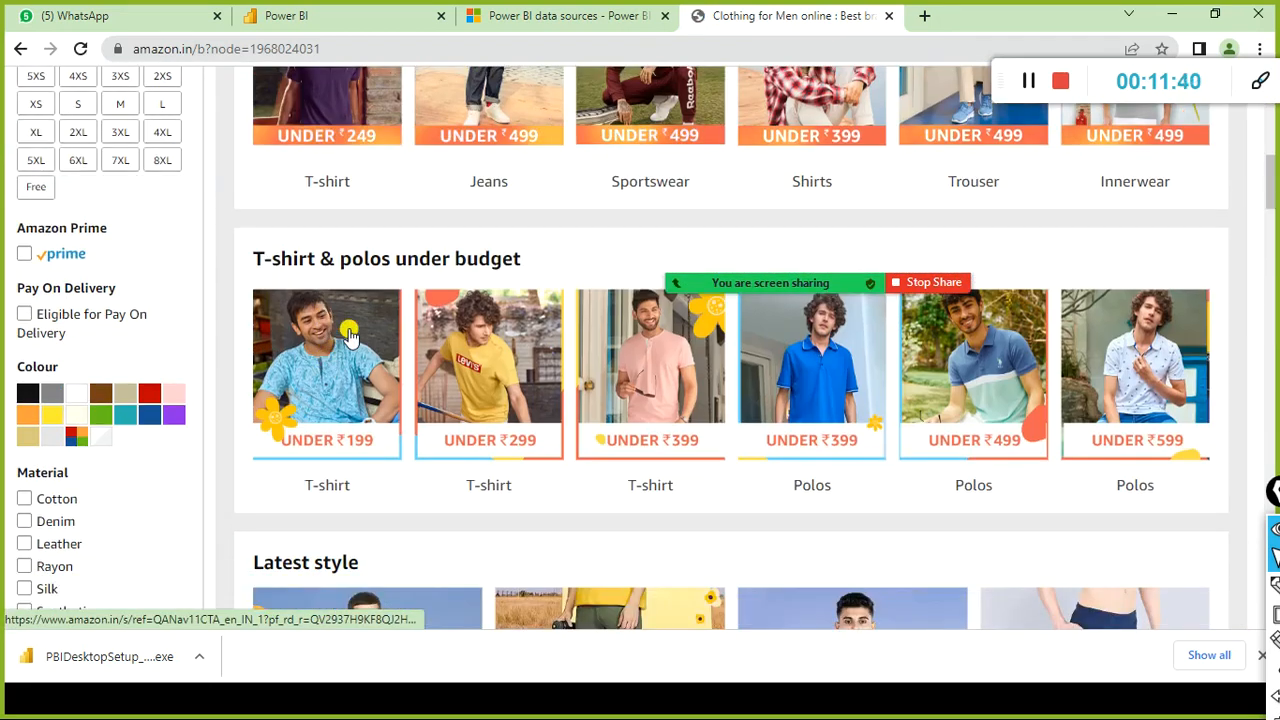
scroll(269, 365, "down", 3)
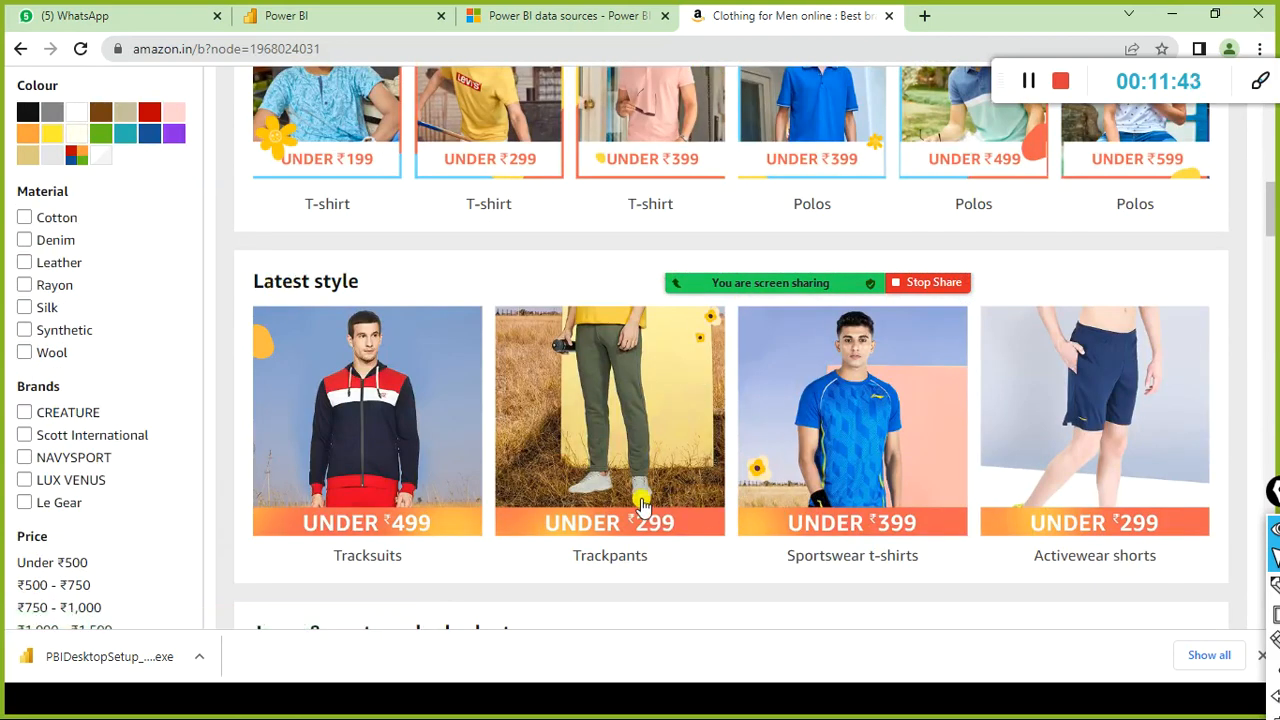
left_click(546, 438)
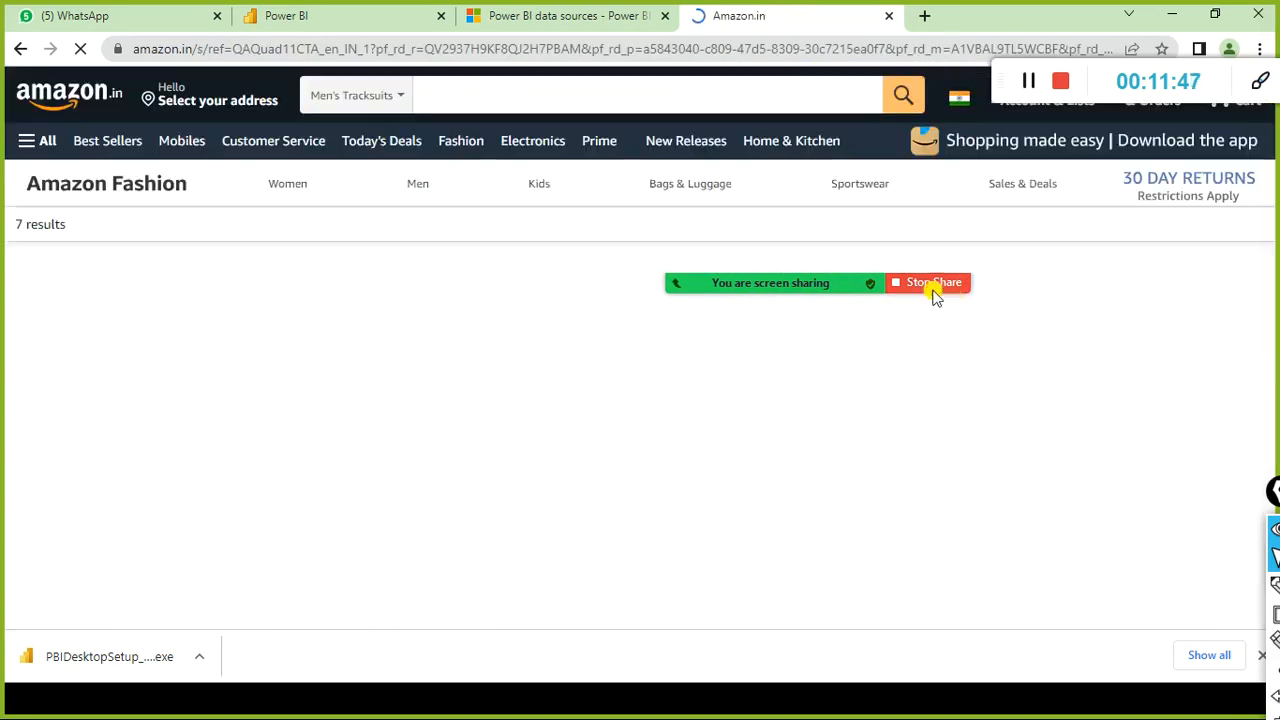
left_click(502, 50)
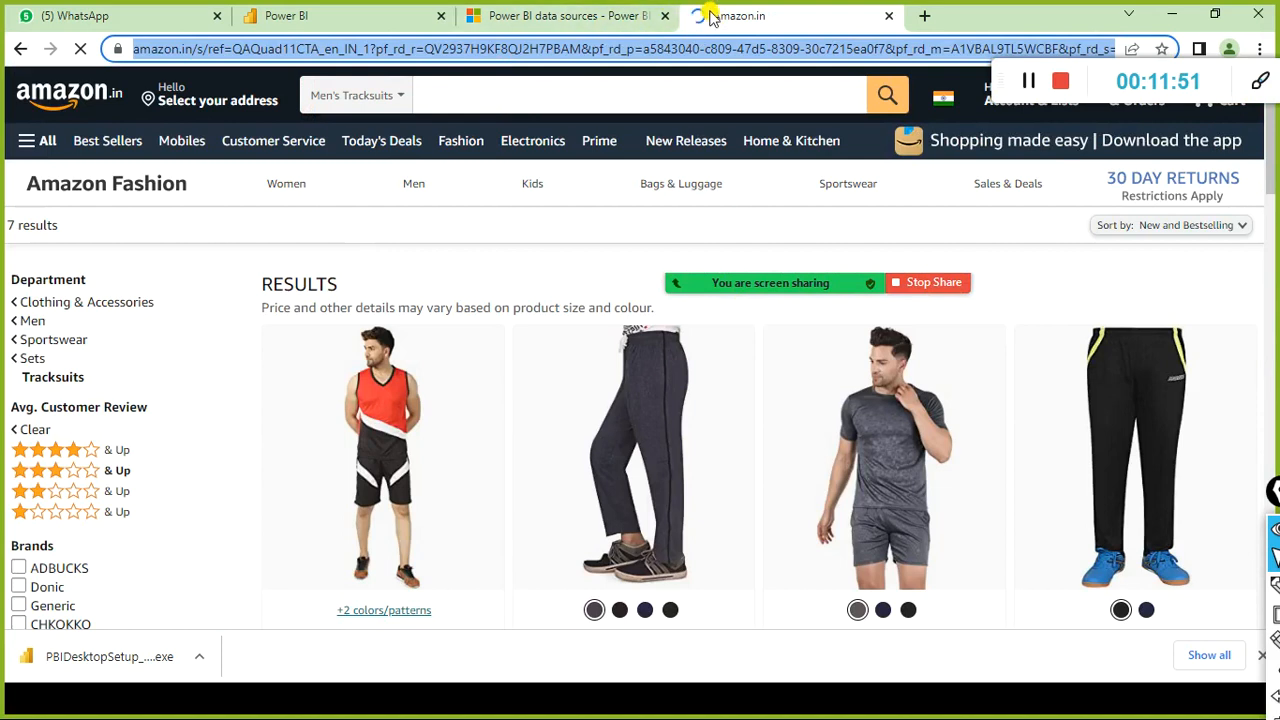
left_click(585, 18)
left_click(730, 15)
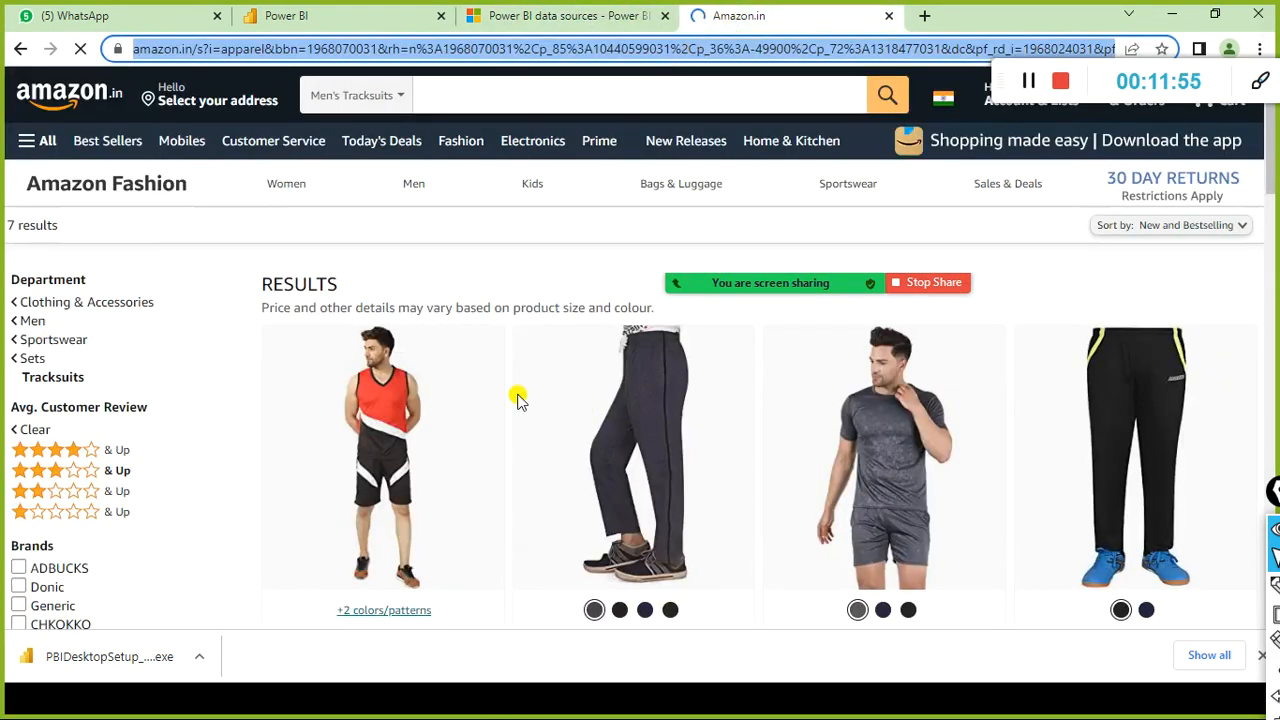
left_click(549, 18)
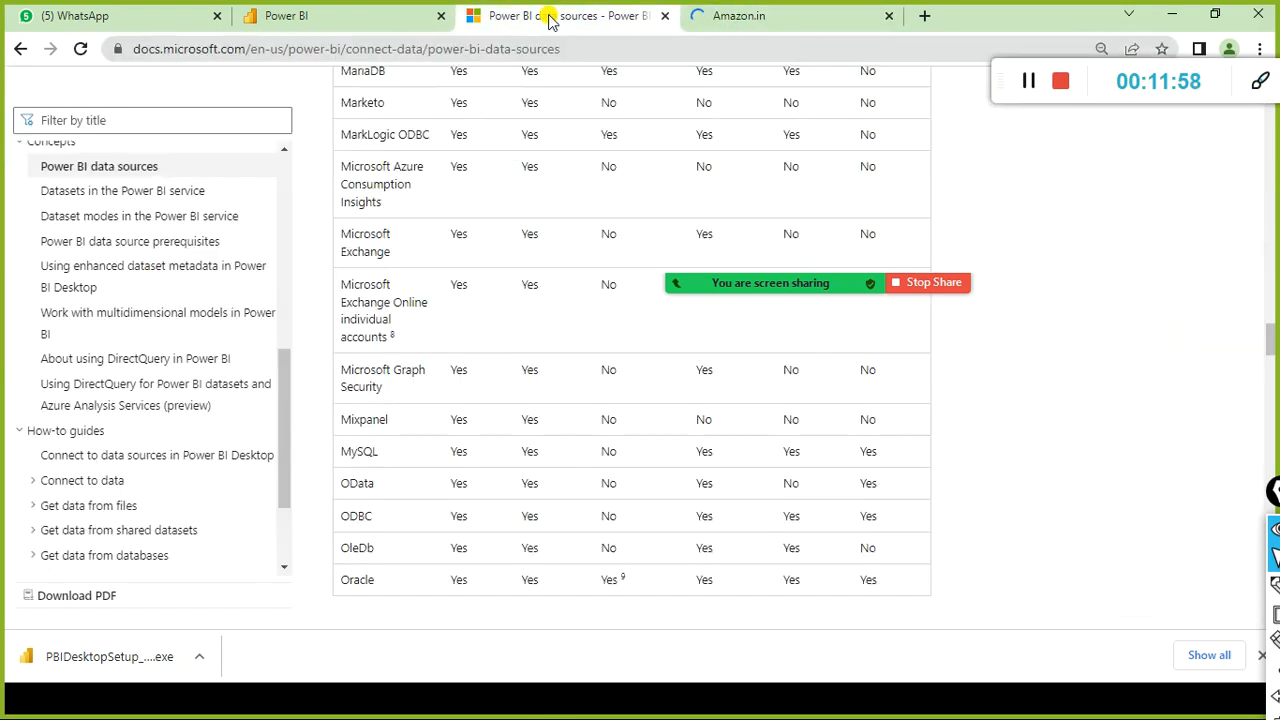
left_click(722, 20)
left_click(580, 16)
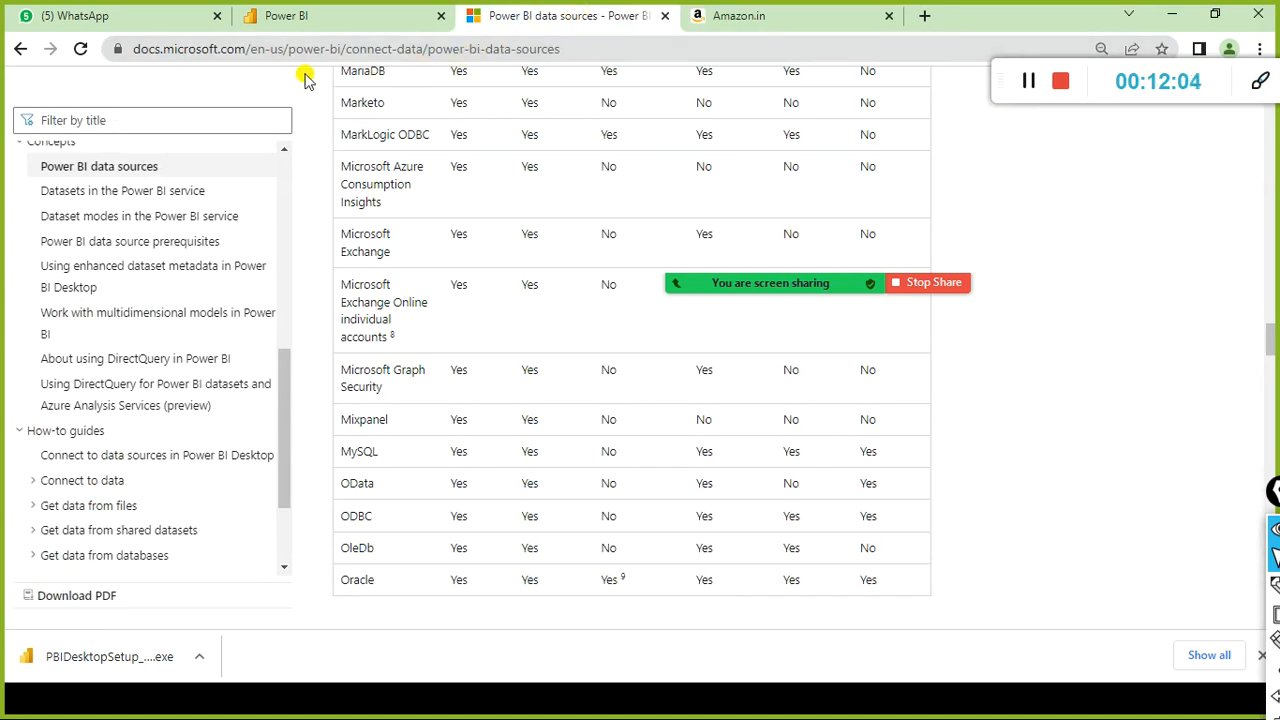
- Switch to Power BI Desktop, preview Table 1 under HTML Tables from the medal tally page, and load it
key("alt+Tab")
key("alt+Tab")
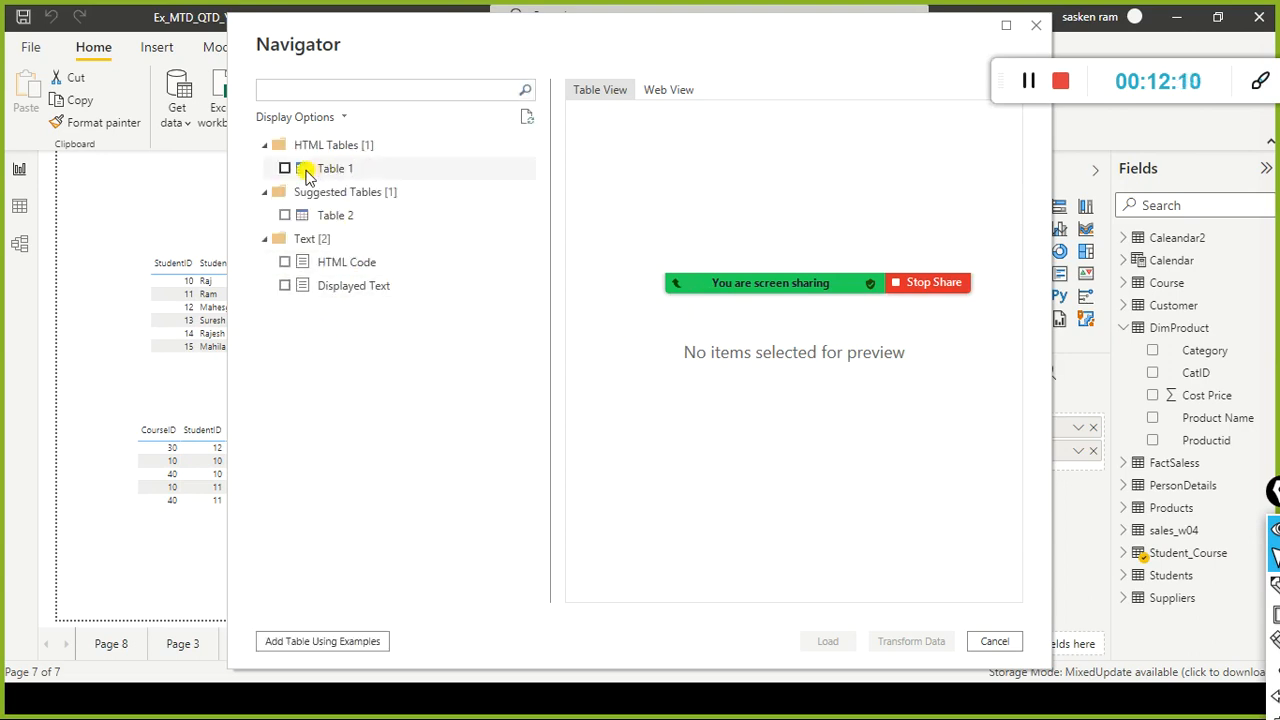
left_click(287, 170)
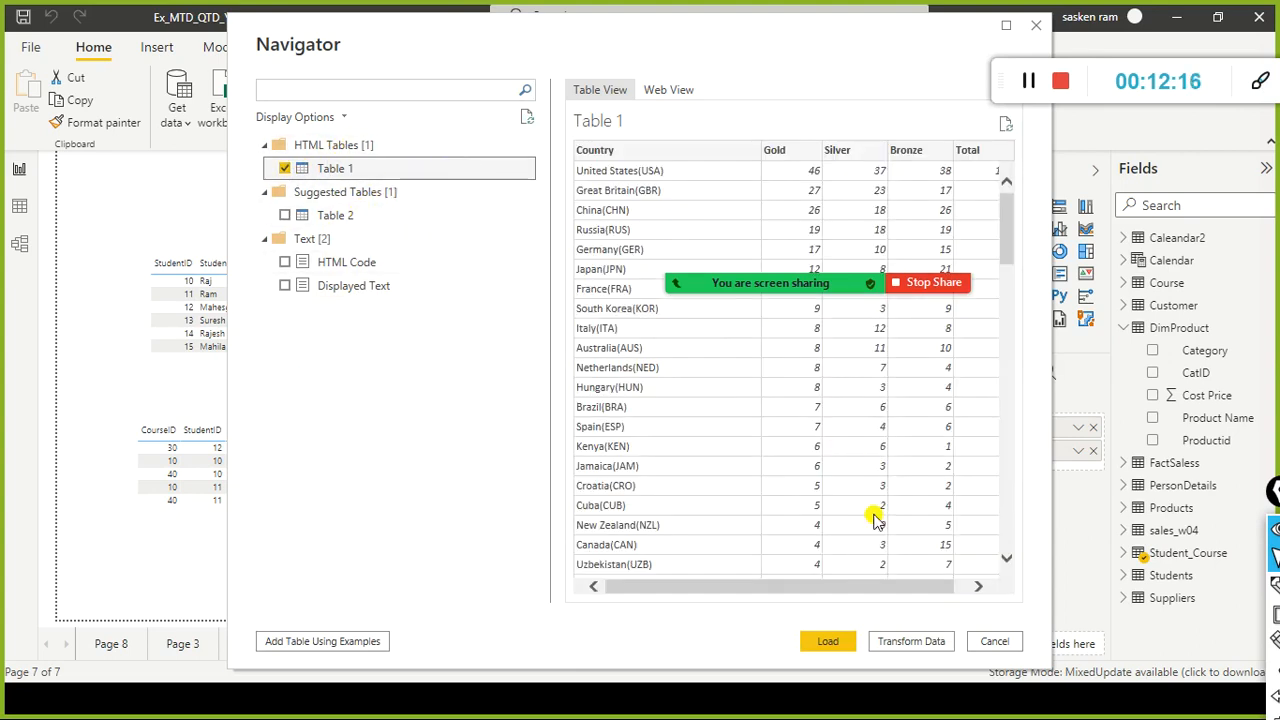
left_click_drag(749, 589, 920, 572)
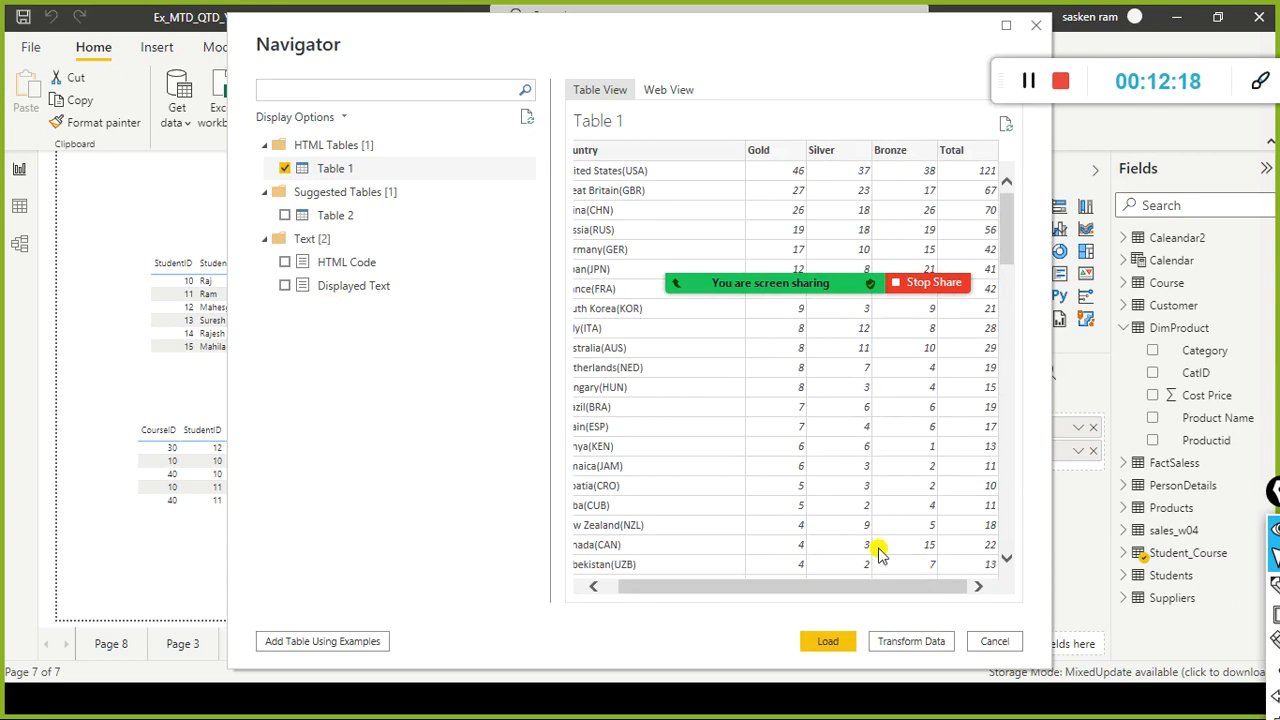
left_click(827, 643)
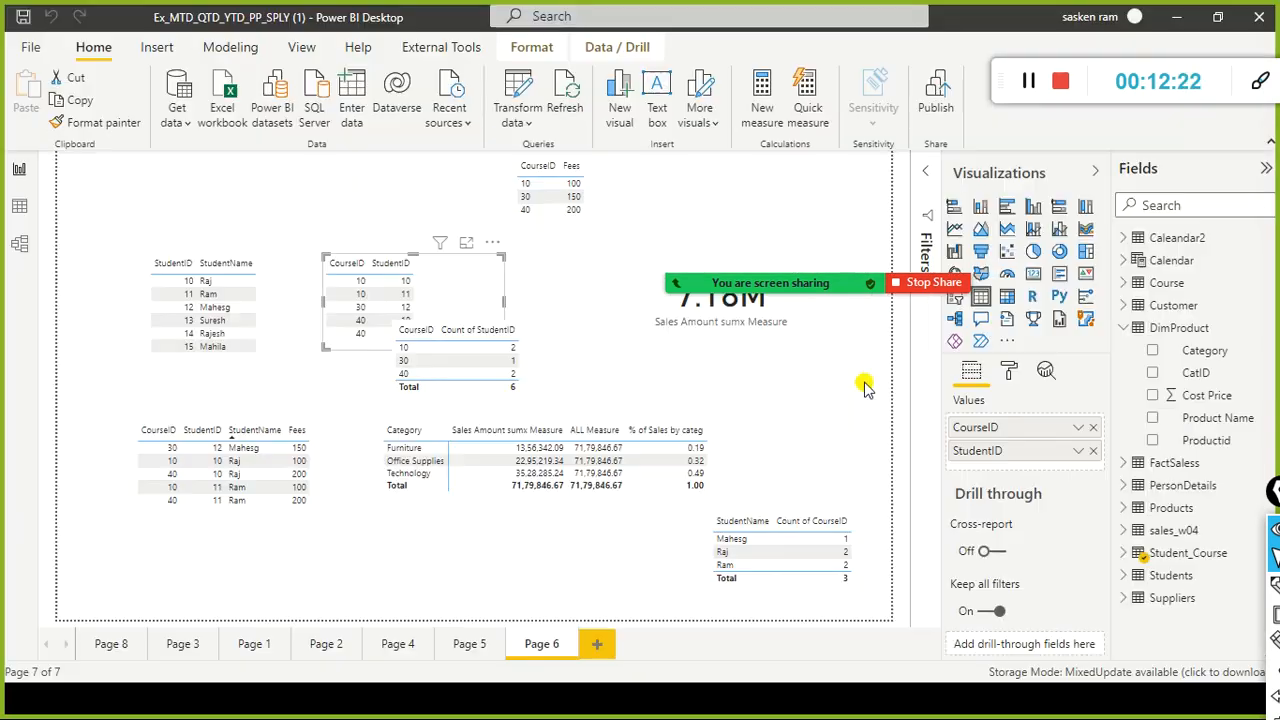
key("alt+Tab")
key("alt+Tab")
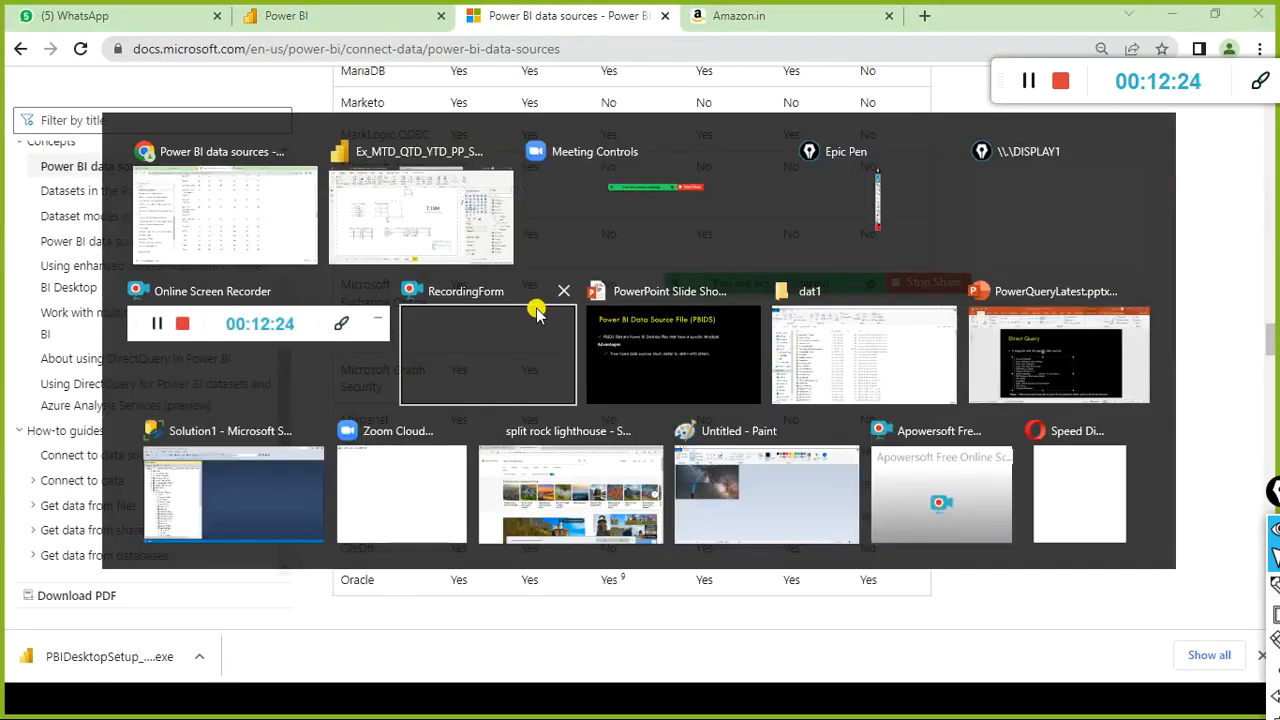
key("alt+Tab")
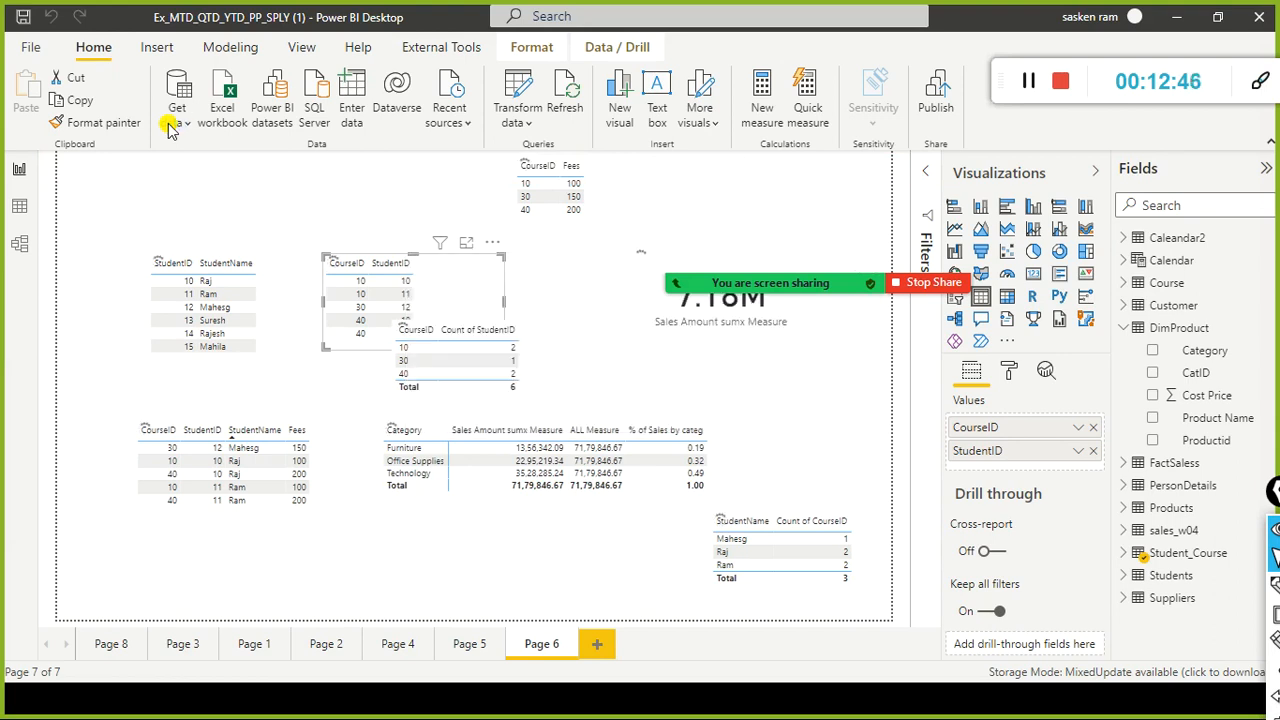
key("alt+Tab")
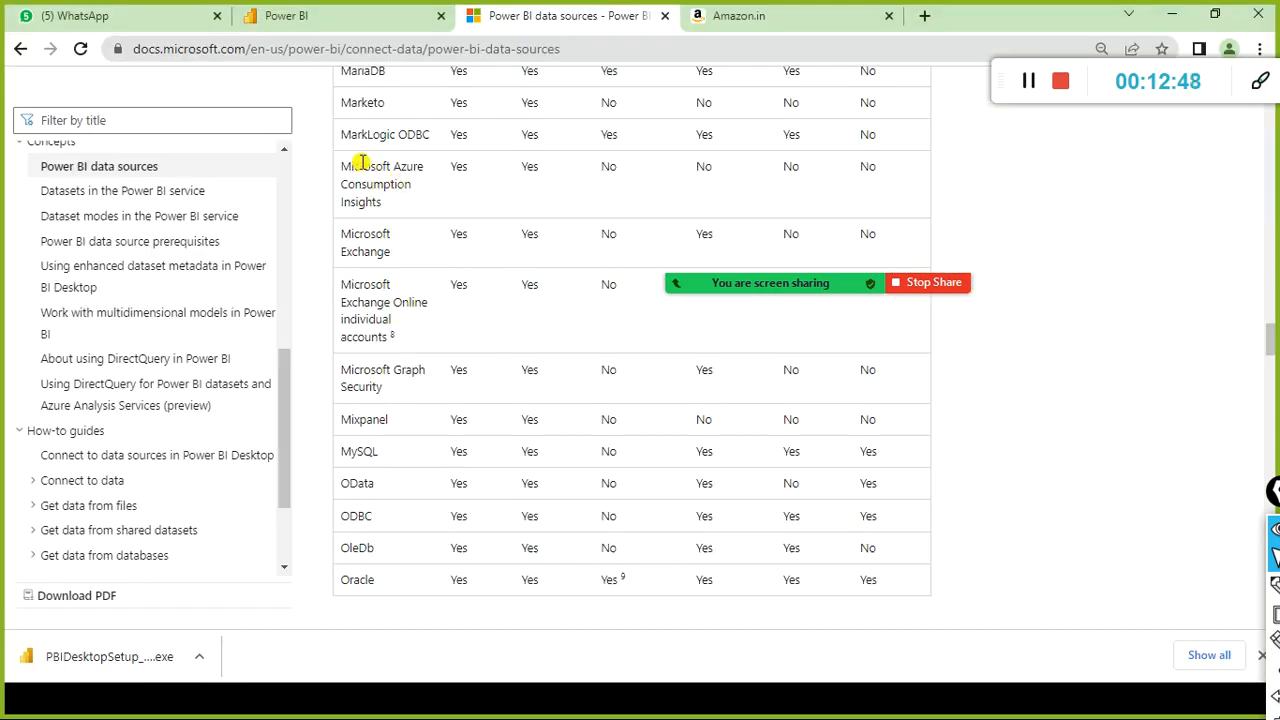
key("alt+Tab")
- Switch to Chrome, return from the Amazon tracksuit results to the men's clothing page, and look over its product sections
key("alt+Tab")
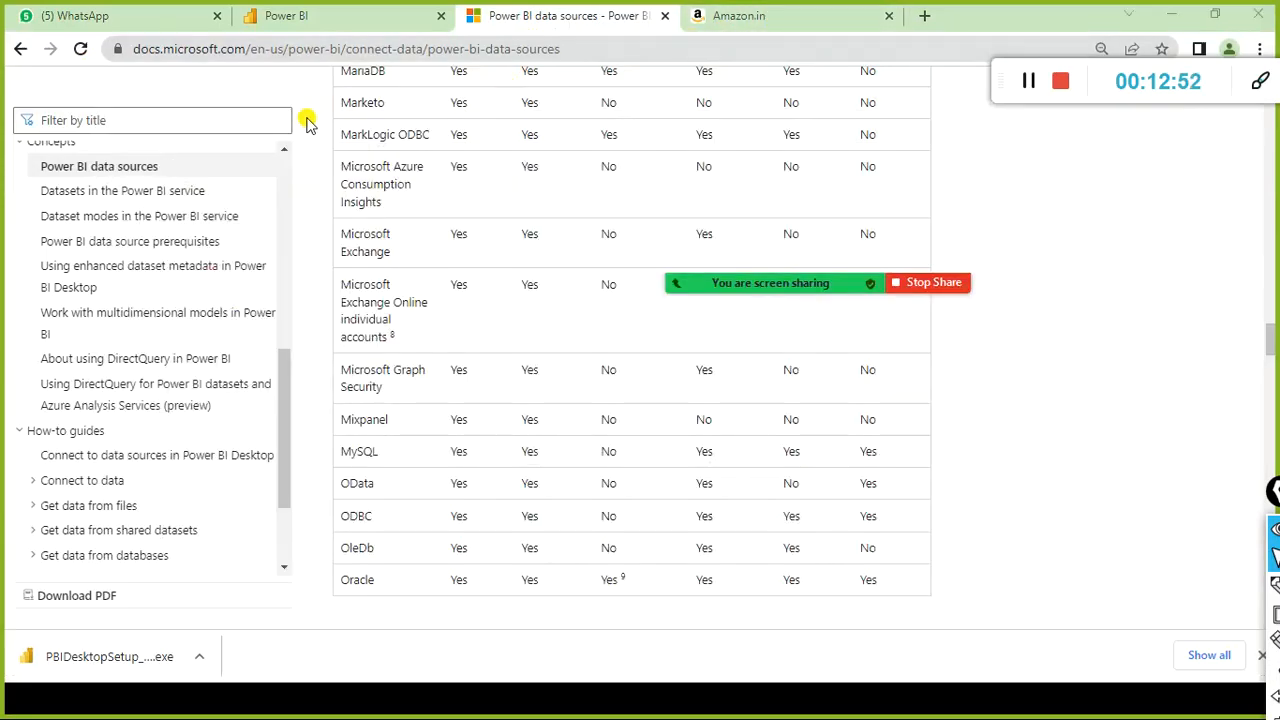
left_click(718, 24)
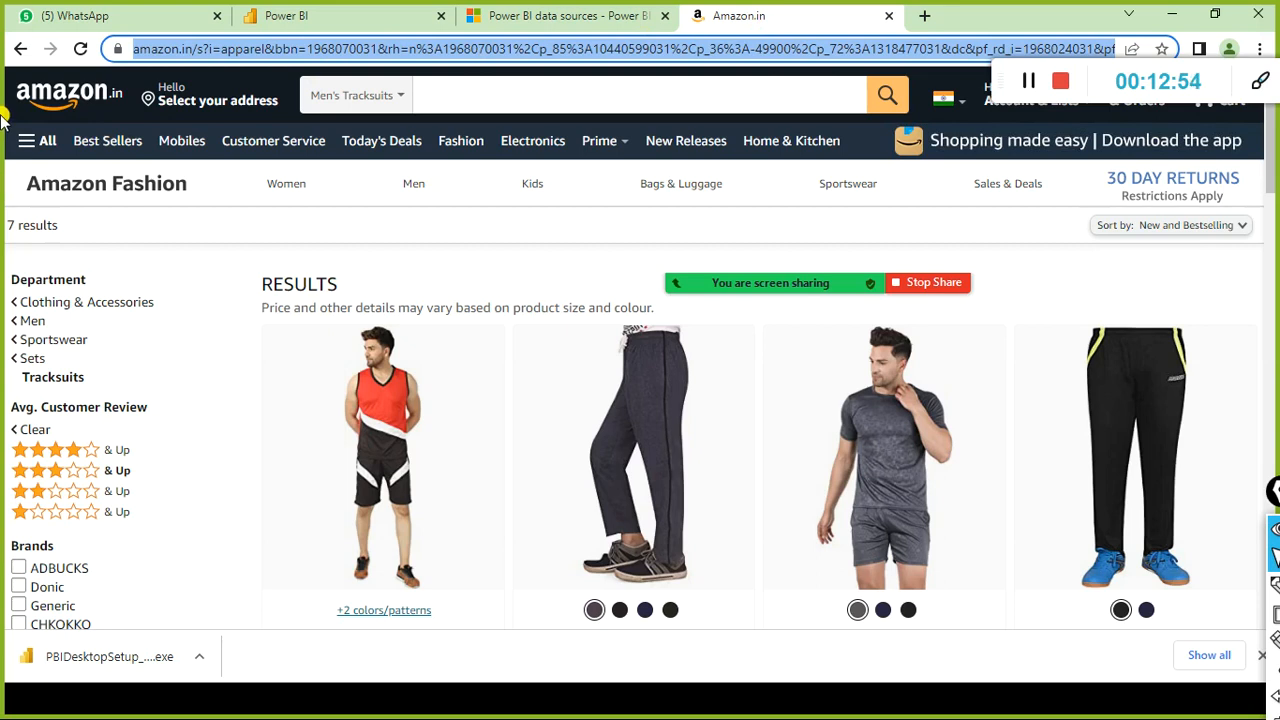
left_click(20, 48)
left_click(20, 48)
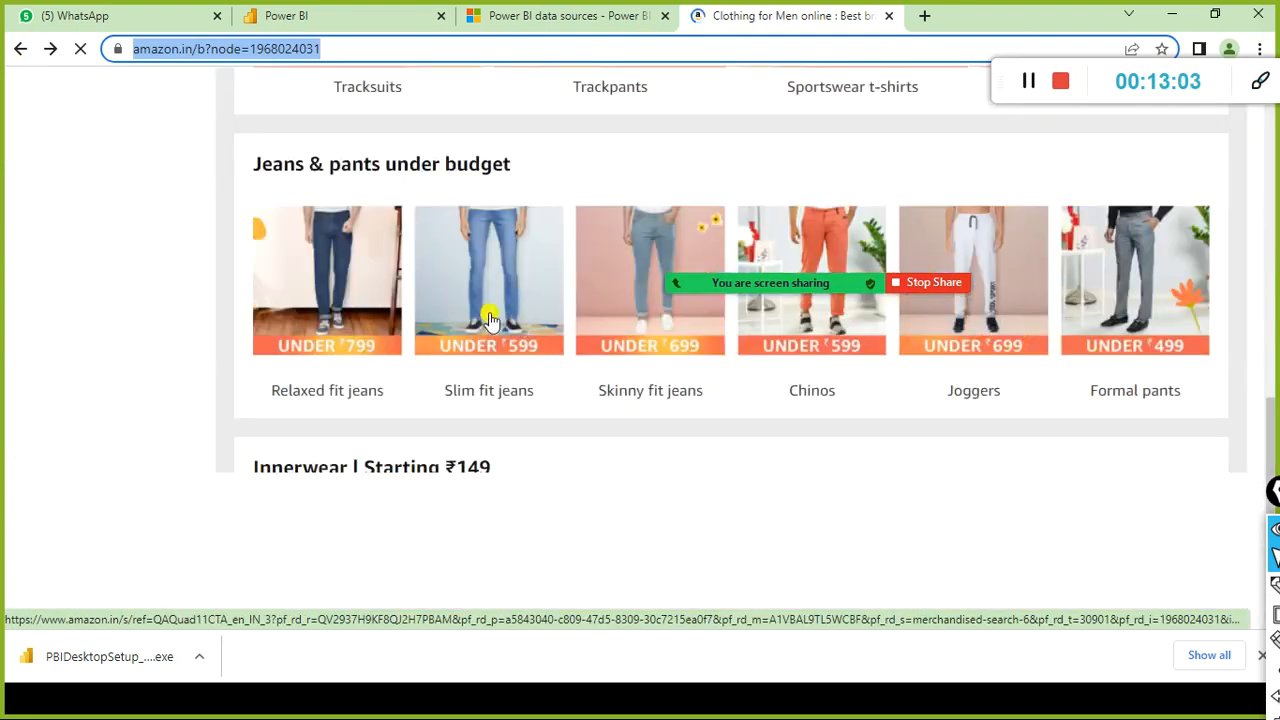
scroll(440, 301, "up", 2)
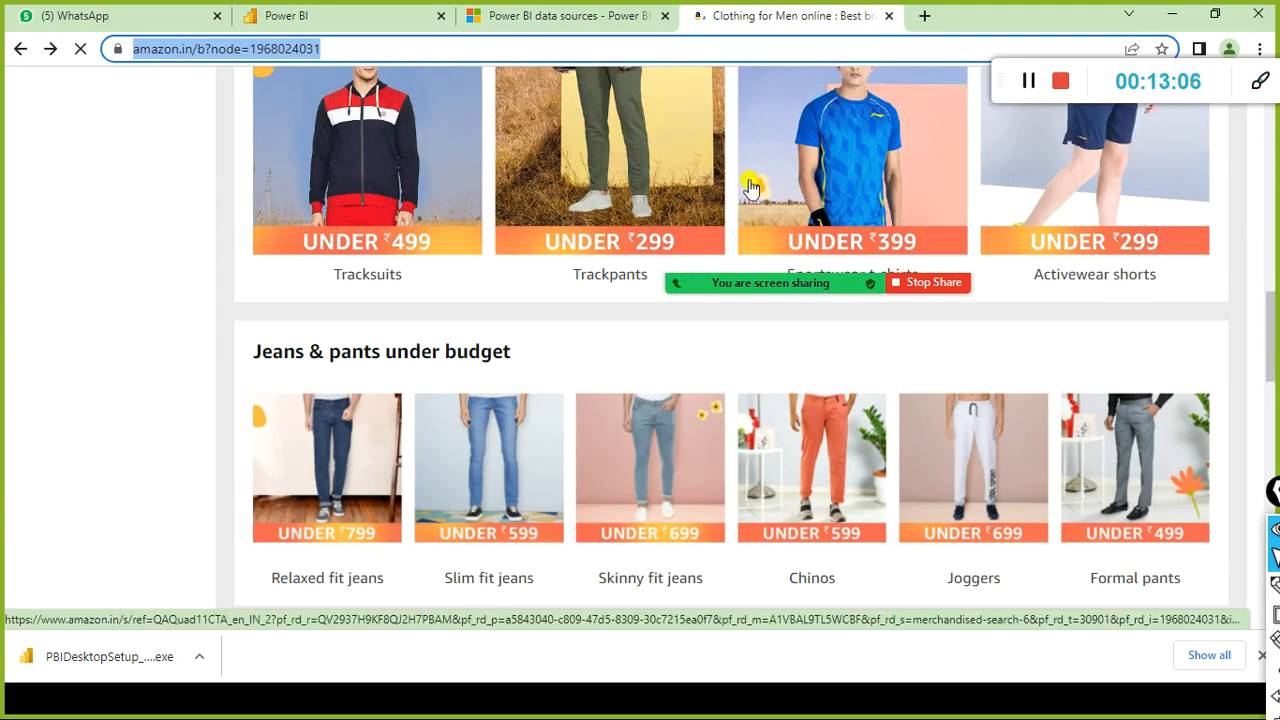
scroll(783, 190, "up", 2)
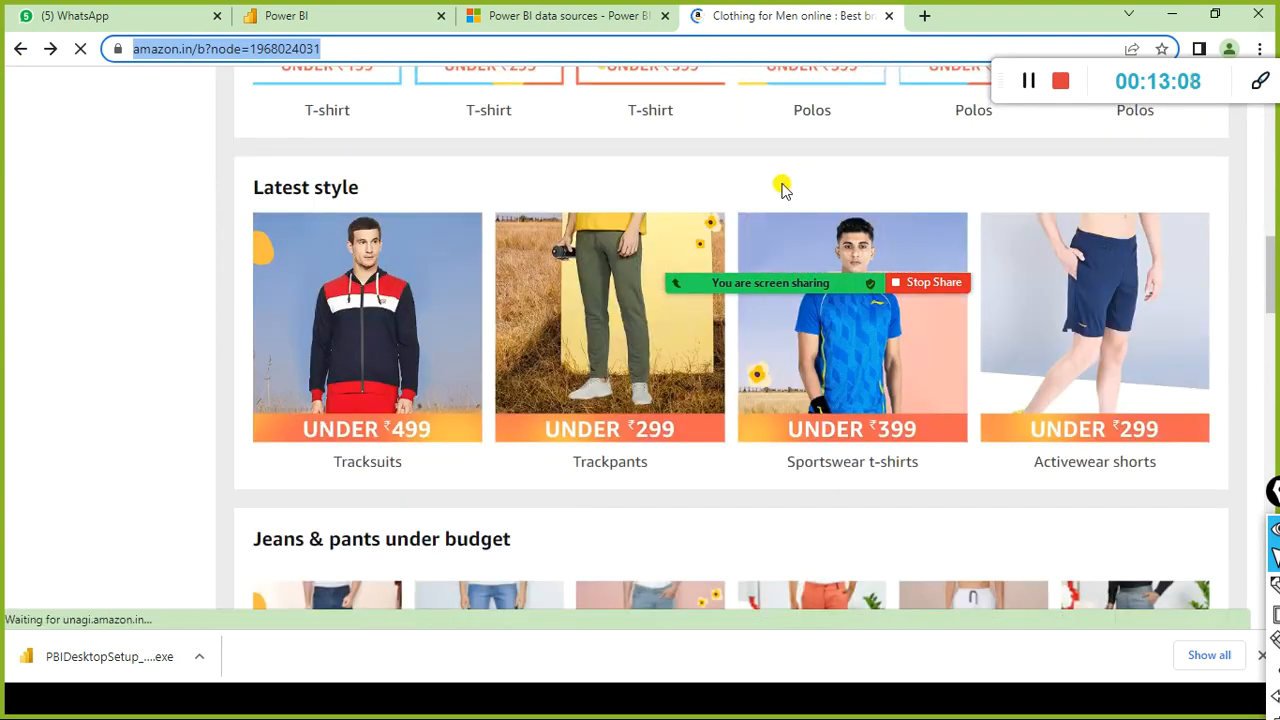
scroll(783, 190, "down", 1)
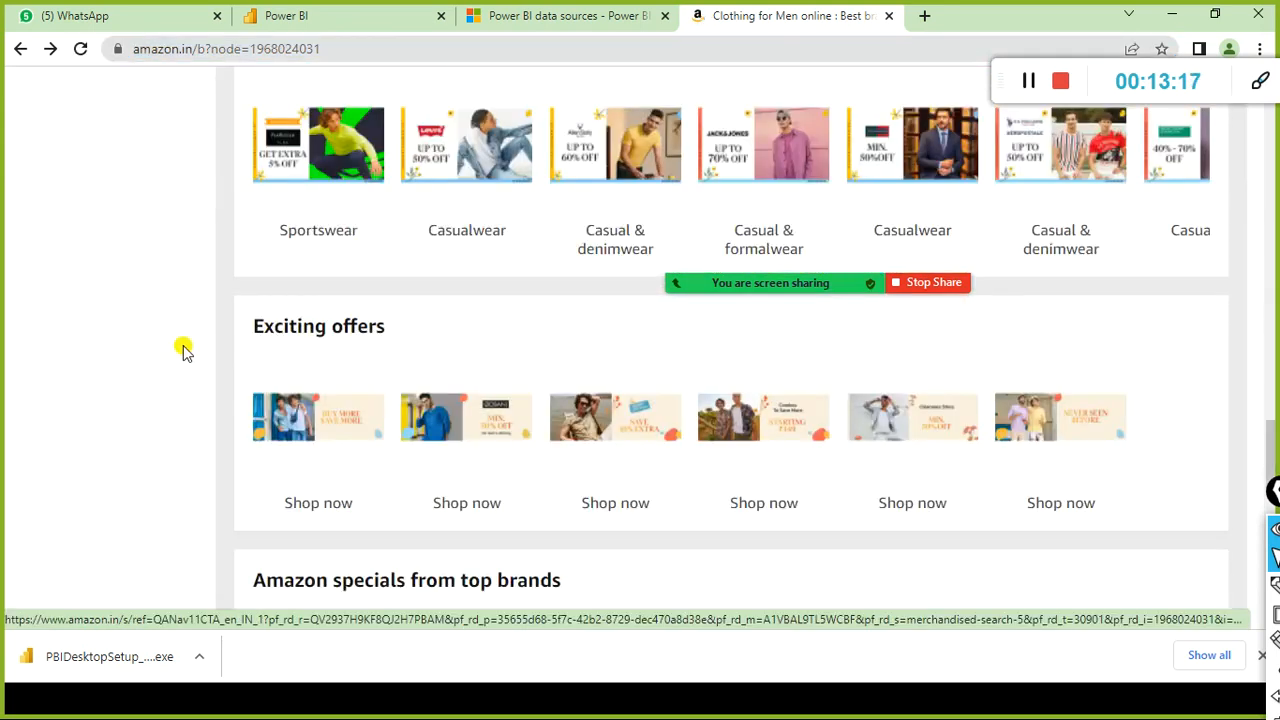
- View the source code of the men's clothing page and step through the matches for "table"
right_click(174, 318)
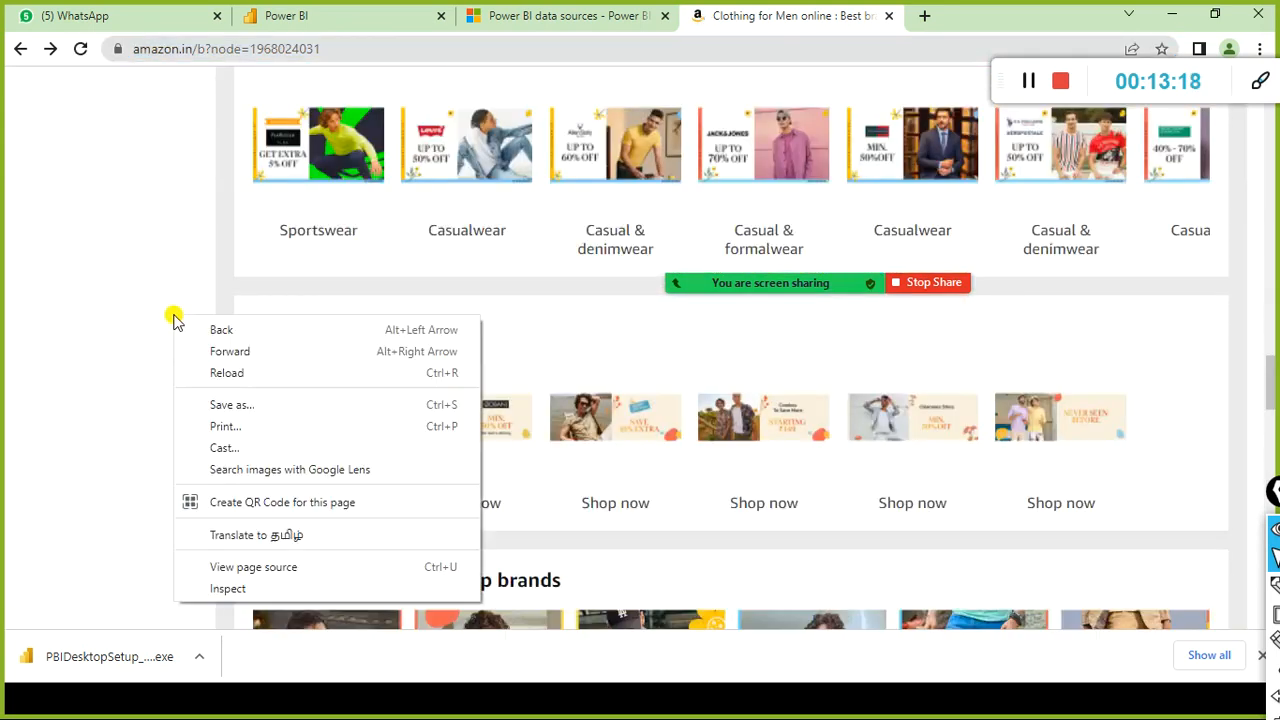
left_click(246, 566)
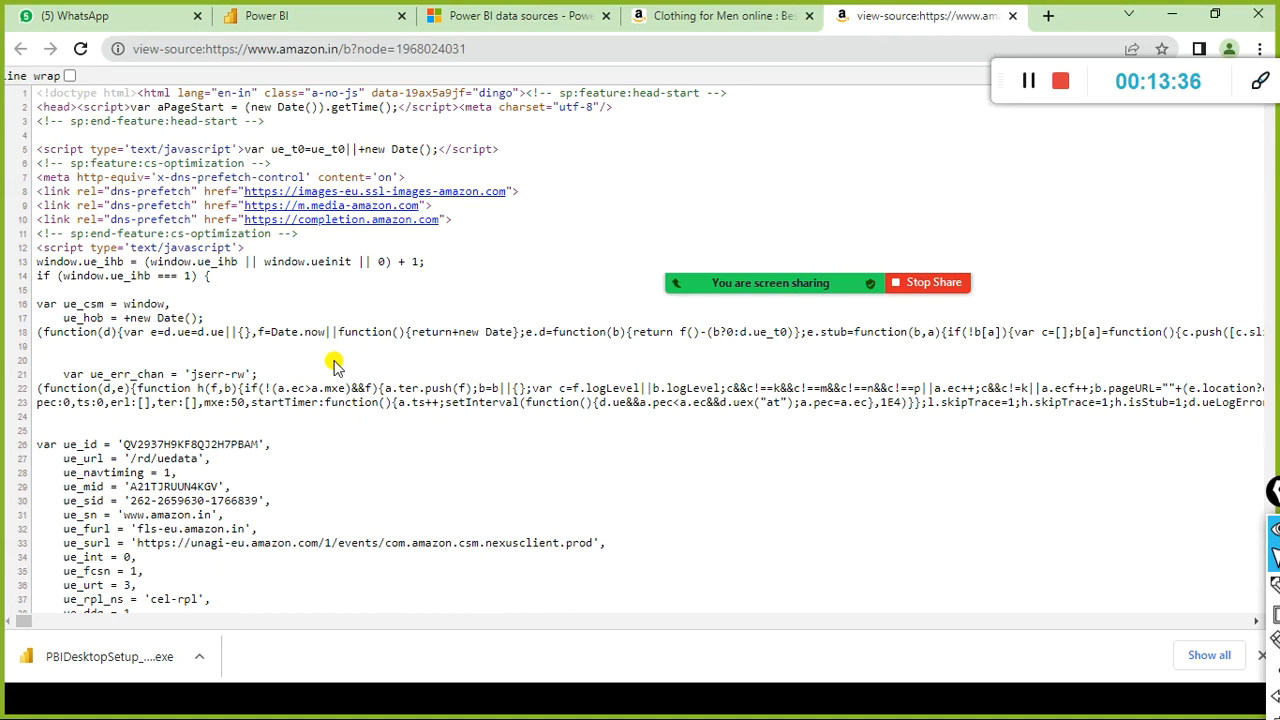
key("ctrl+f")
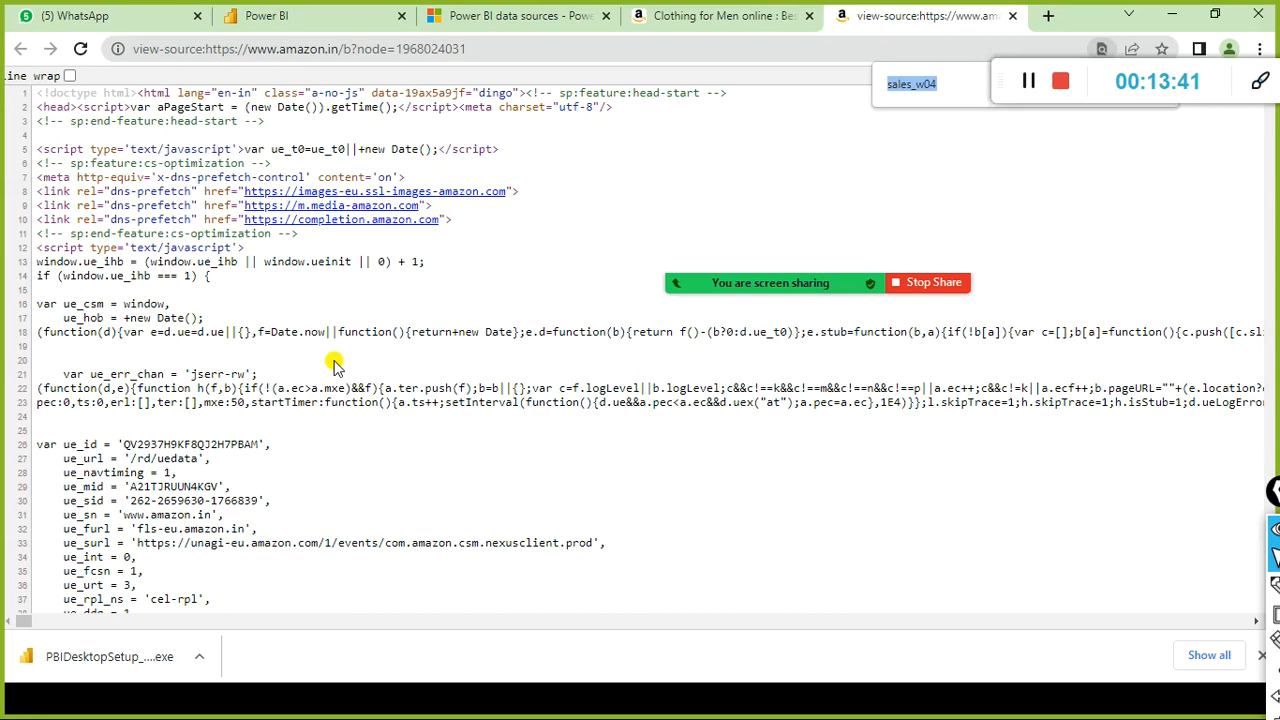
type("table")
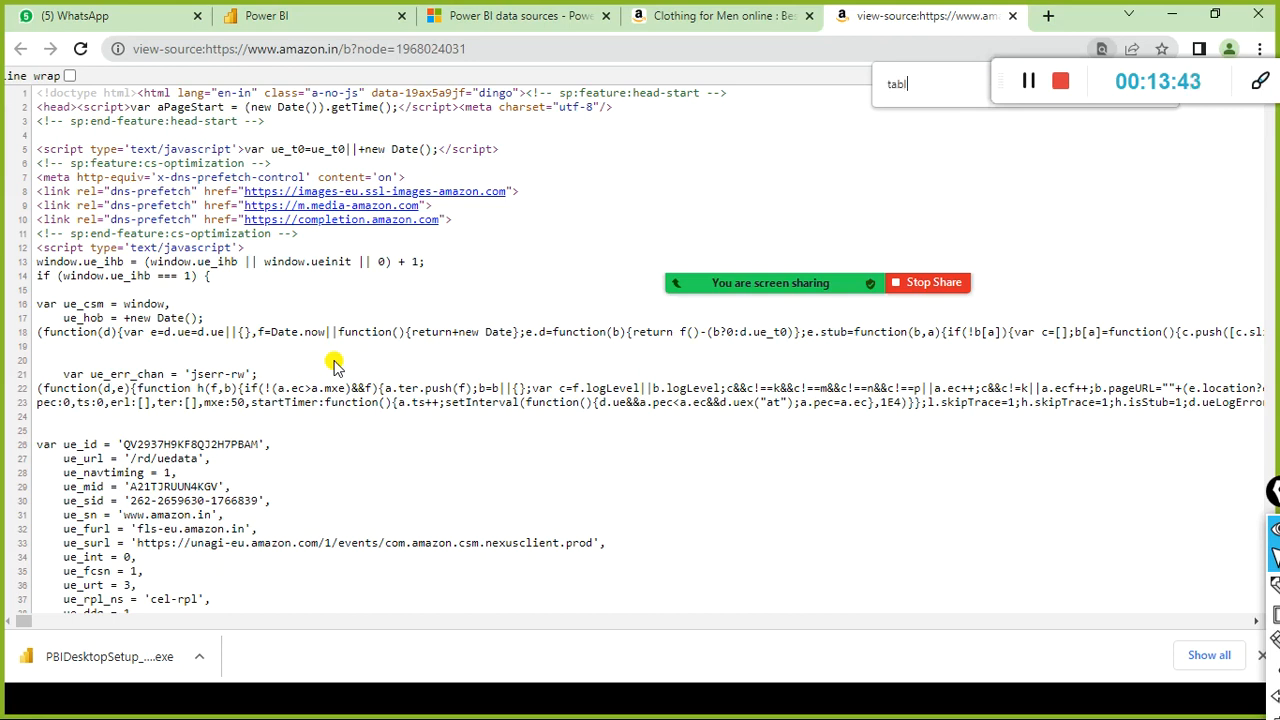
key("Return")
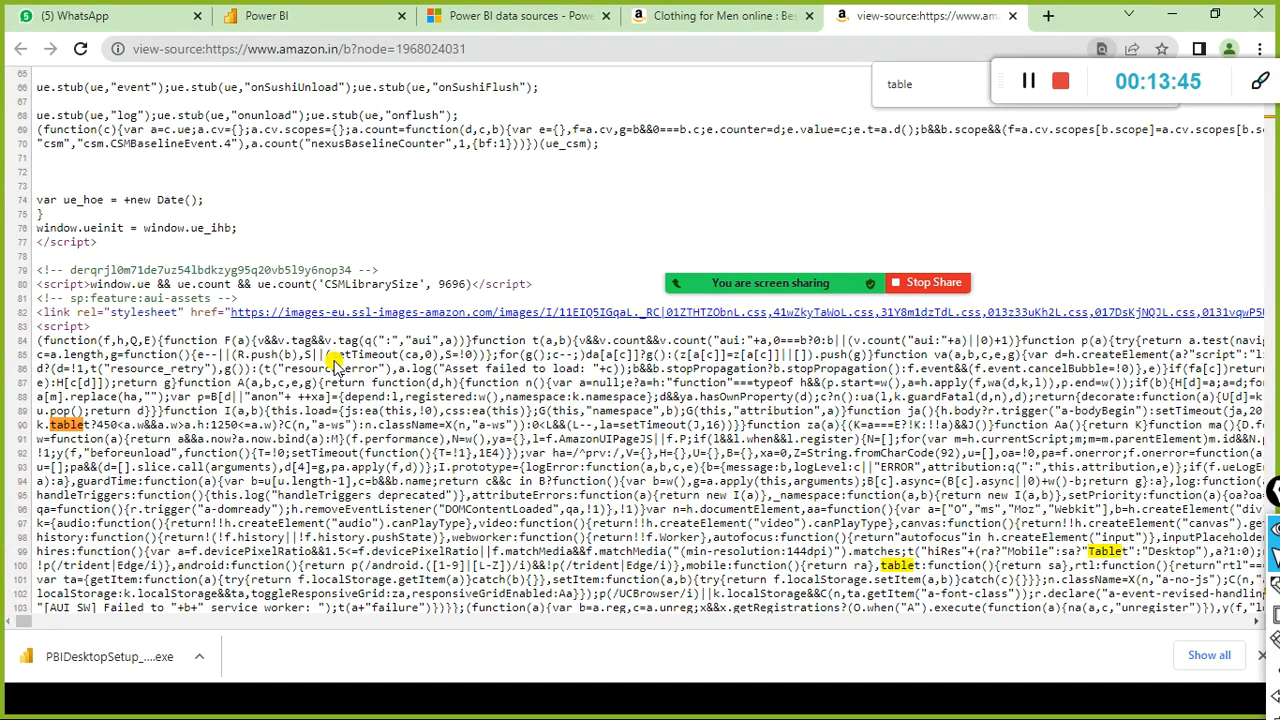
key("Return")
key("Return")
key("Return")
key("Return")
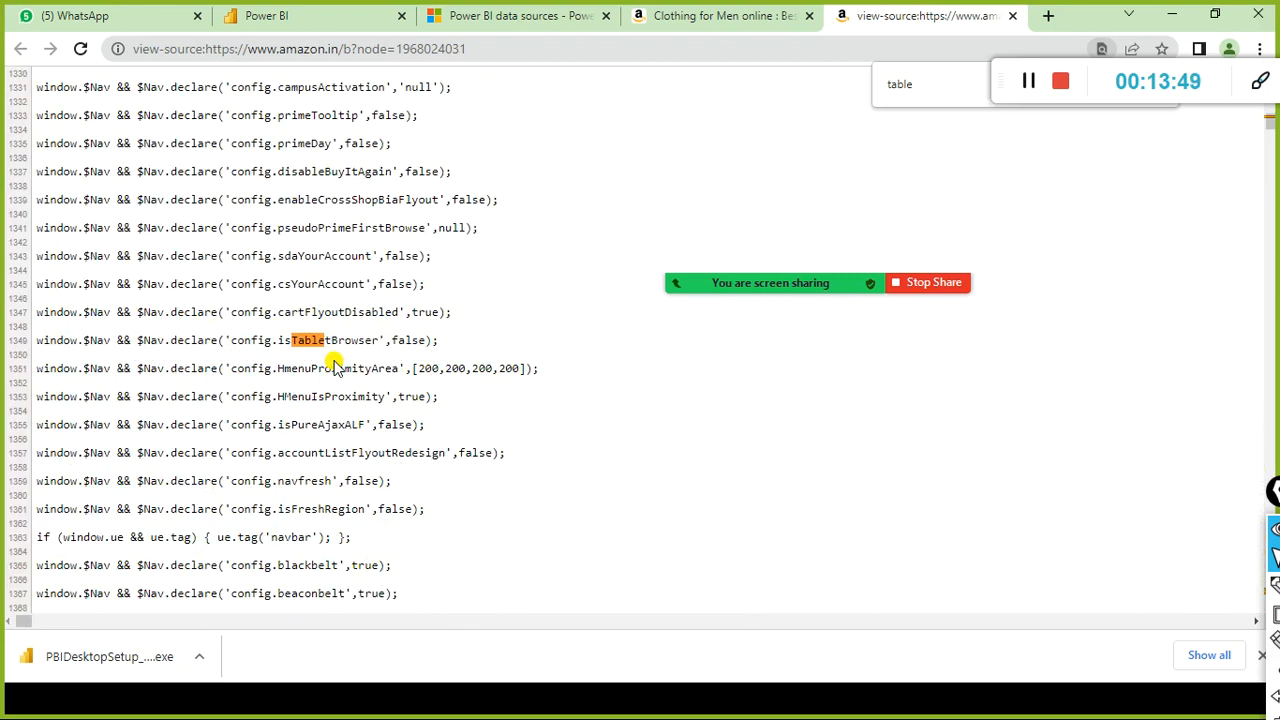
- Return to the men's clothing page and look over the Blockbuster deals and Amazon Brands & more sections
left_click(674, 17)
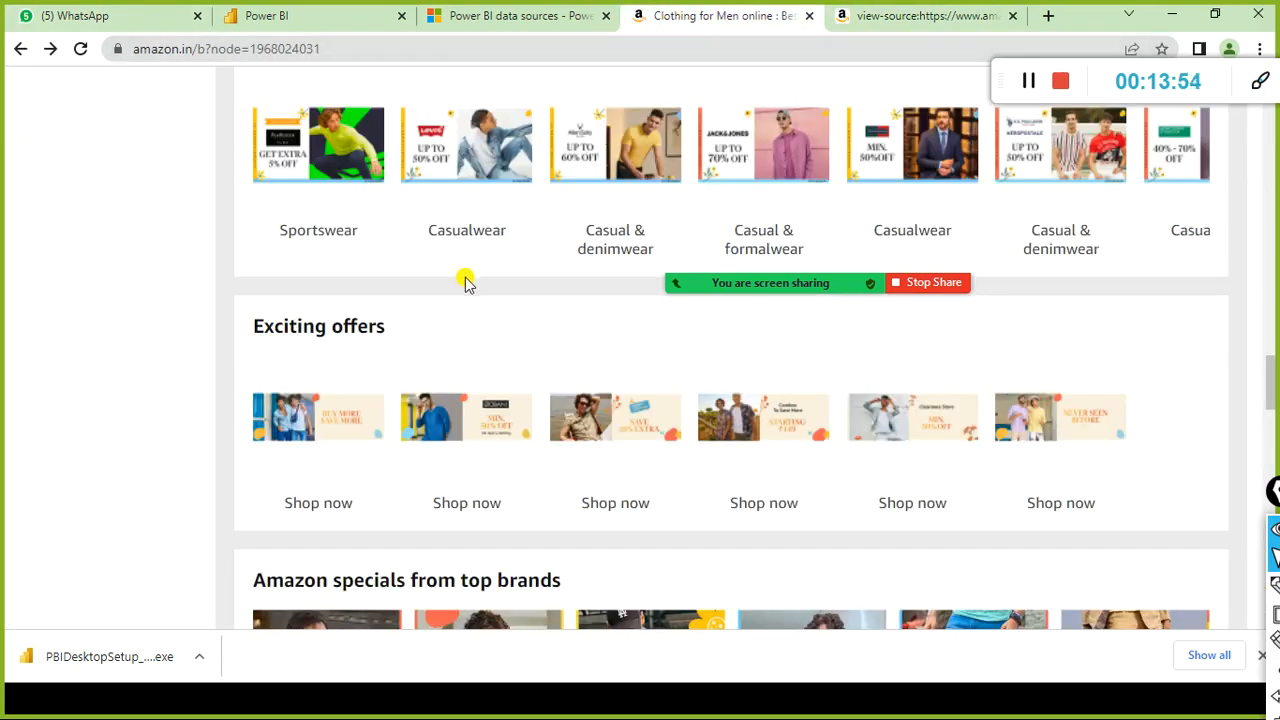
scroll(463, 280, "up", 3)
scroll(491, 450, "up", 3)
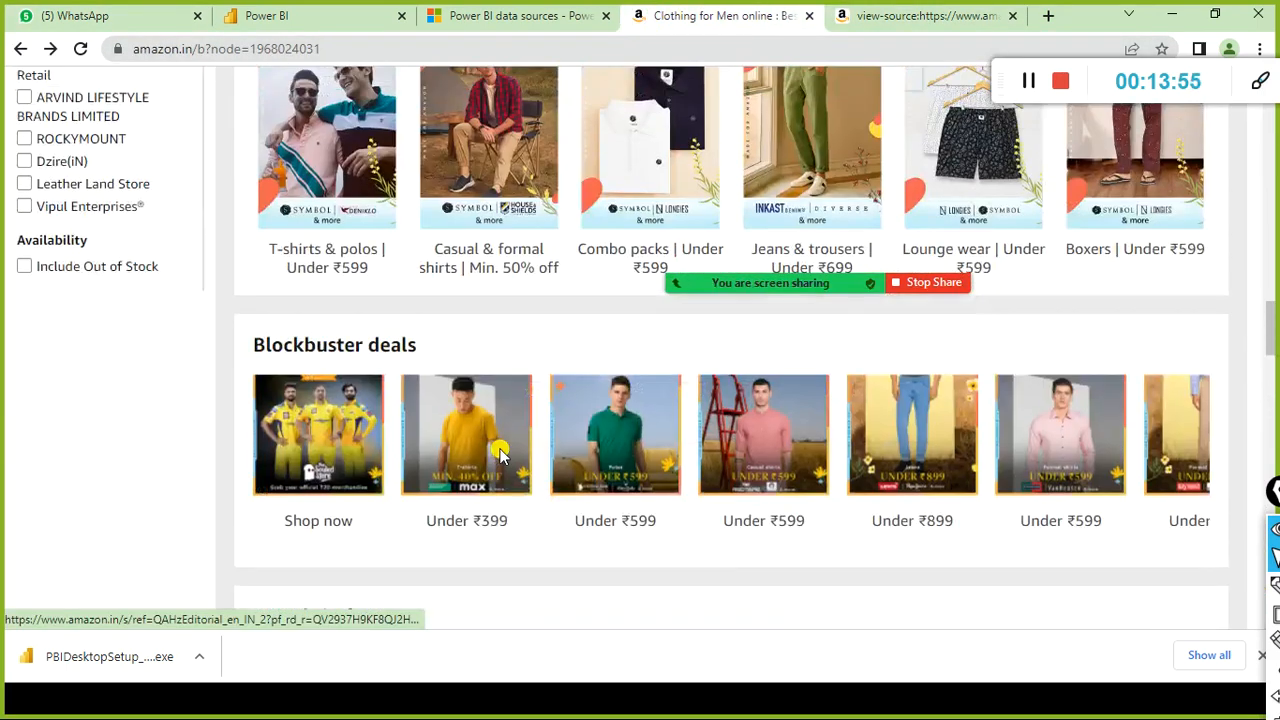
scroll(503, 450, "up", 3)
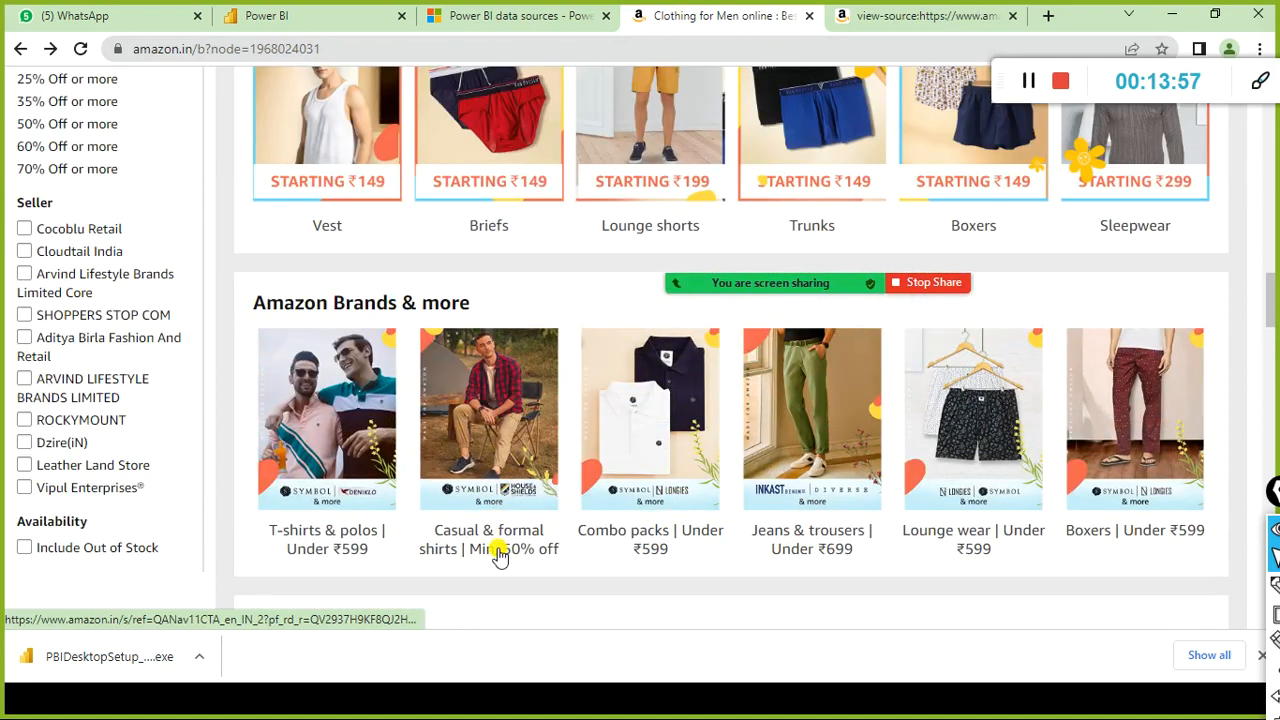
- Open the "Jeans & trousers | Under ₹699" results from Amazon Brands & more and copy the page's address
left_click(829, 519)
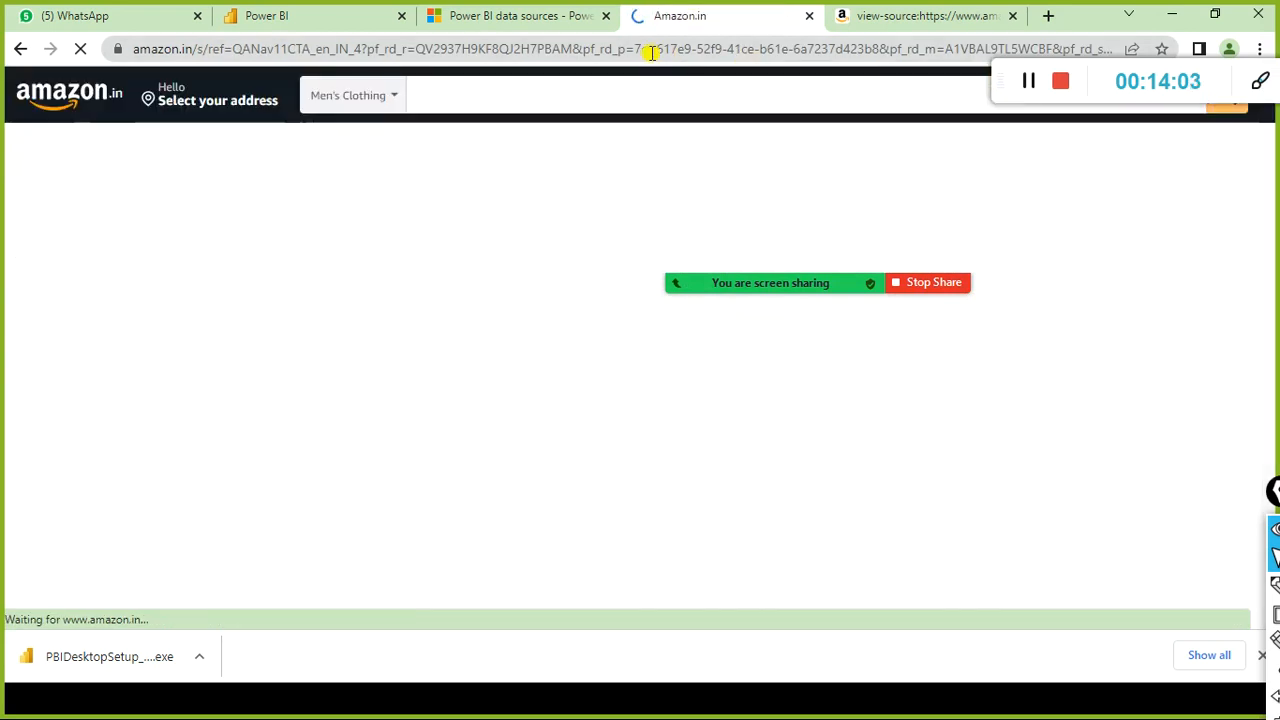
left_click(648, 52)
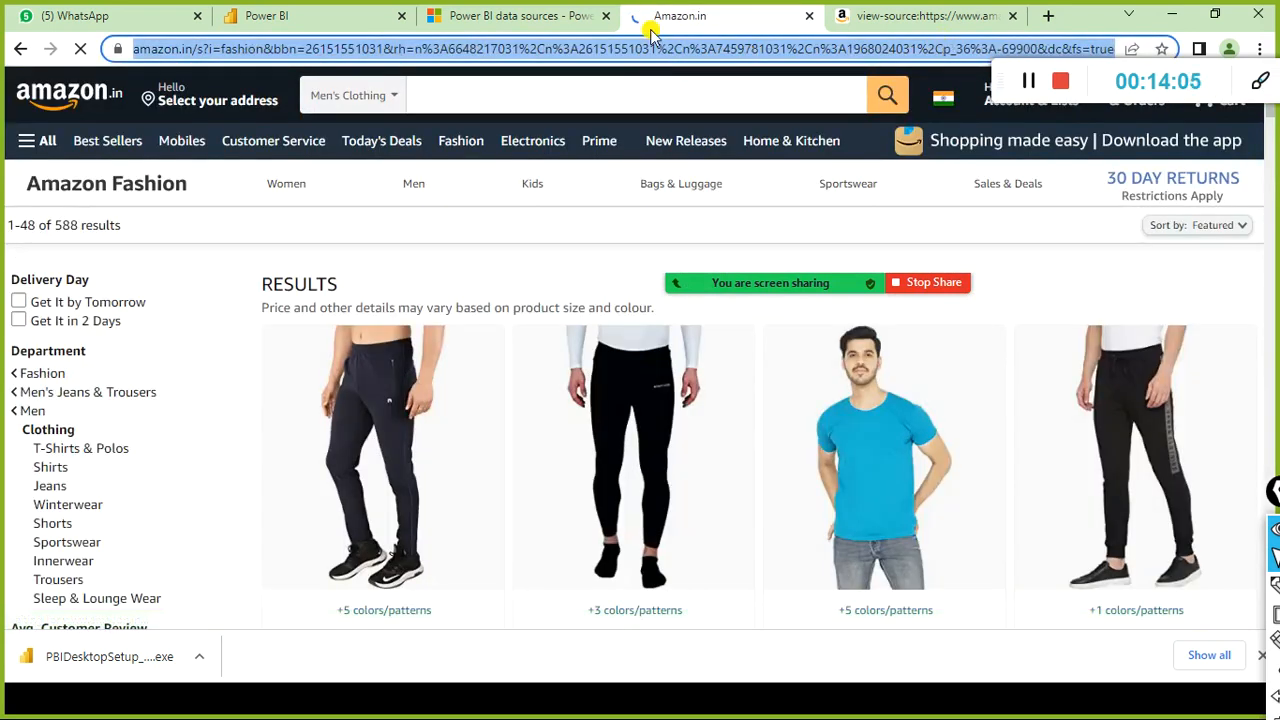
left_click(300, 20)
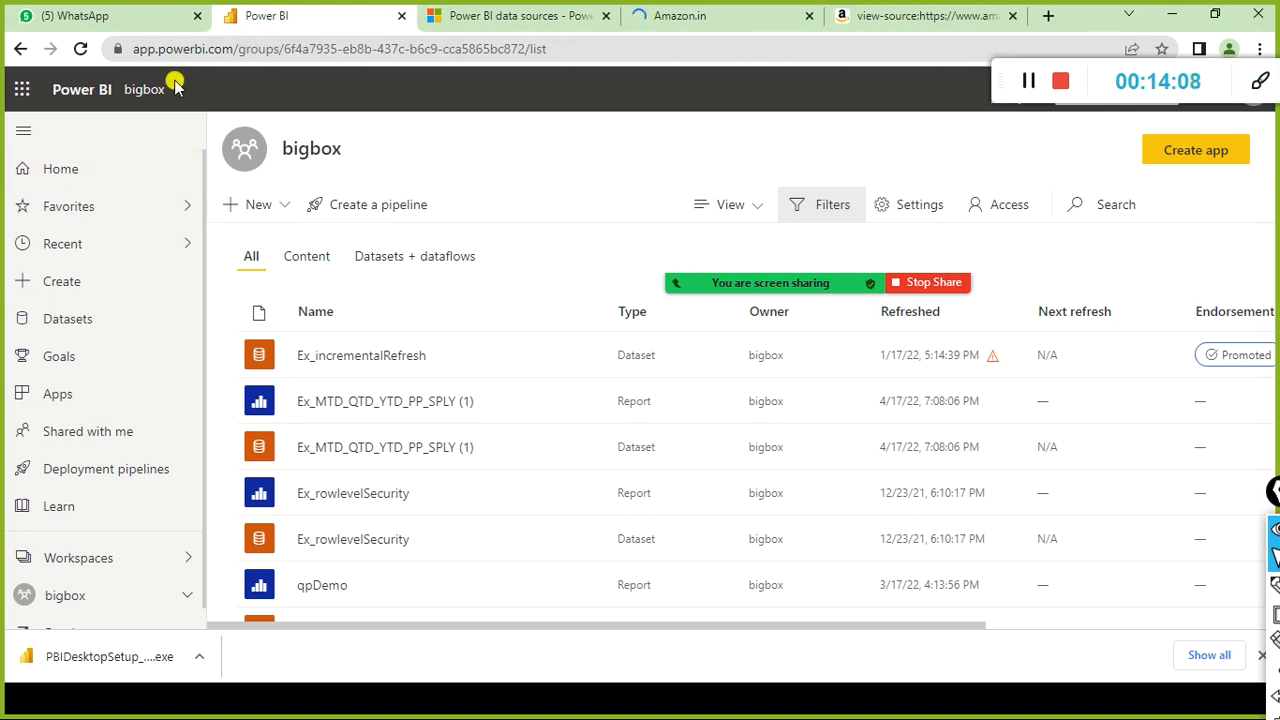
key("alt+Tab")
key("alt+Tab")
key("alt+Tab")
key("alt+Tab")
key("alt+Tab")
key("alt+Tab")
key("alt+Tab")
key("alt+Tab")
key("alt+Tab")
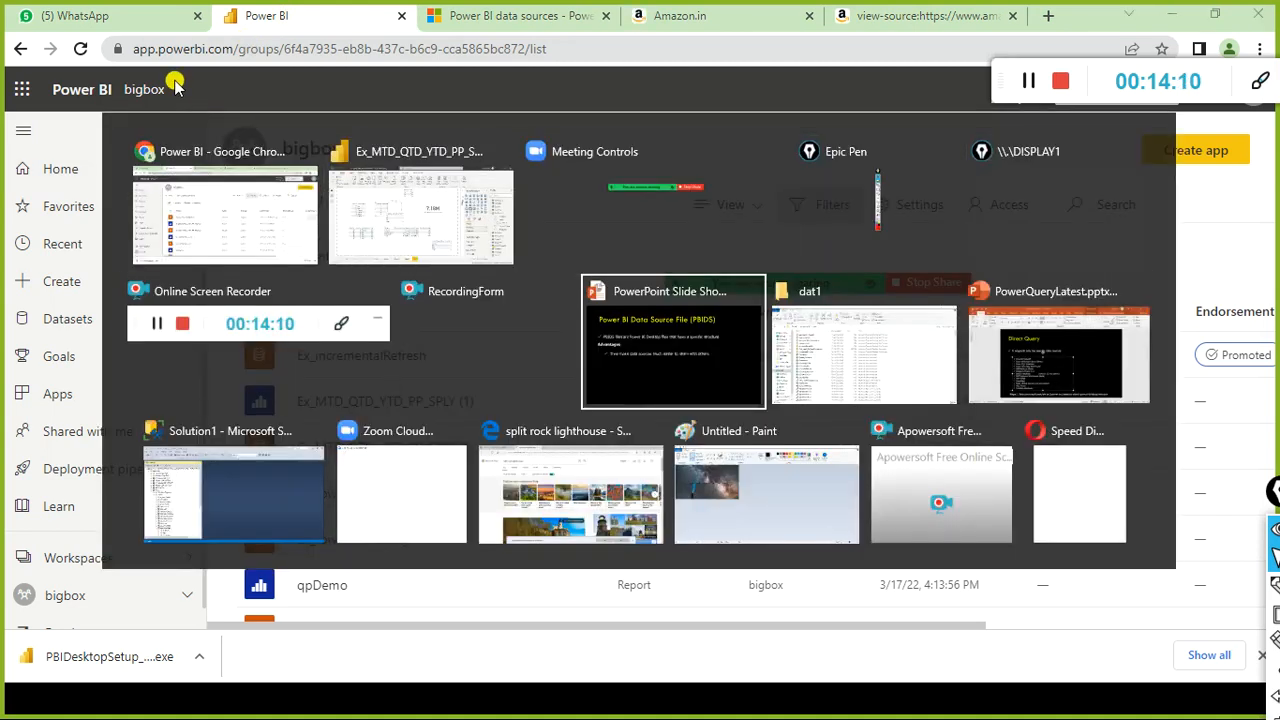
key("alt+Tab")
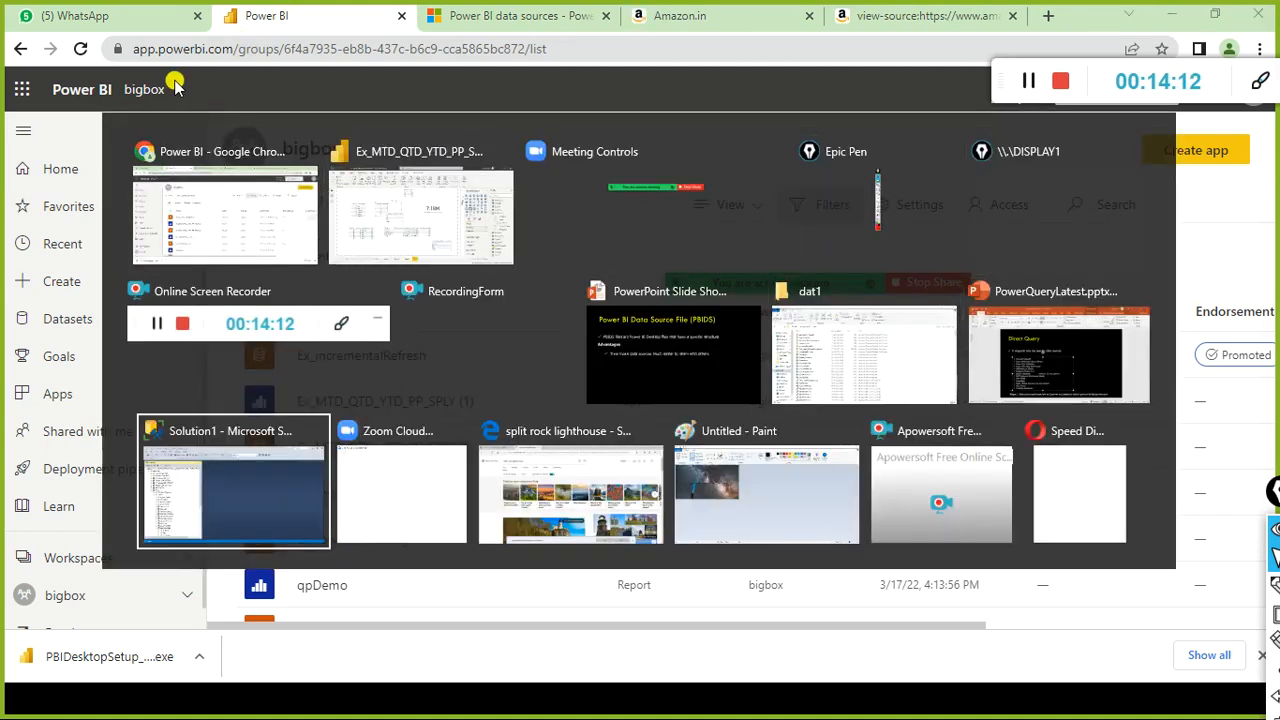
key("alt+Tab")
key("alt+Tab")
key("alt+Tab")
key("alt+Tab")
key("alt+Tab")
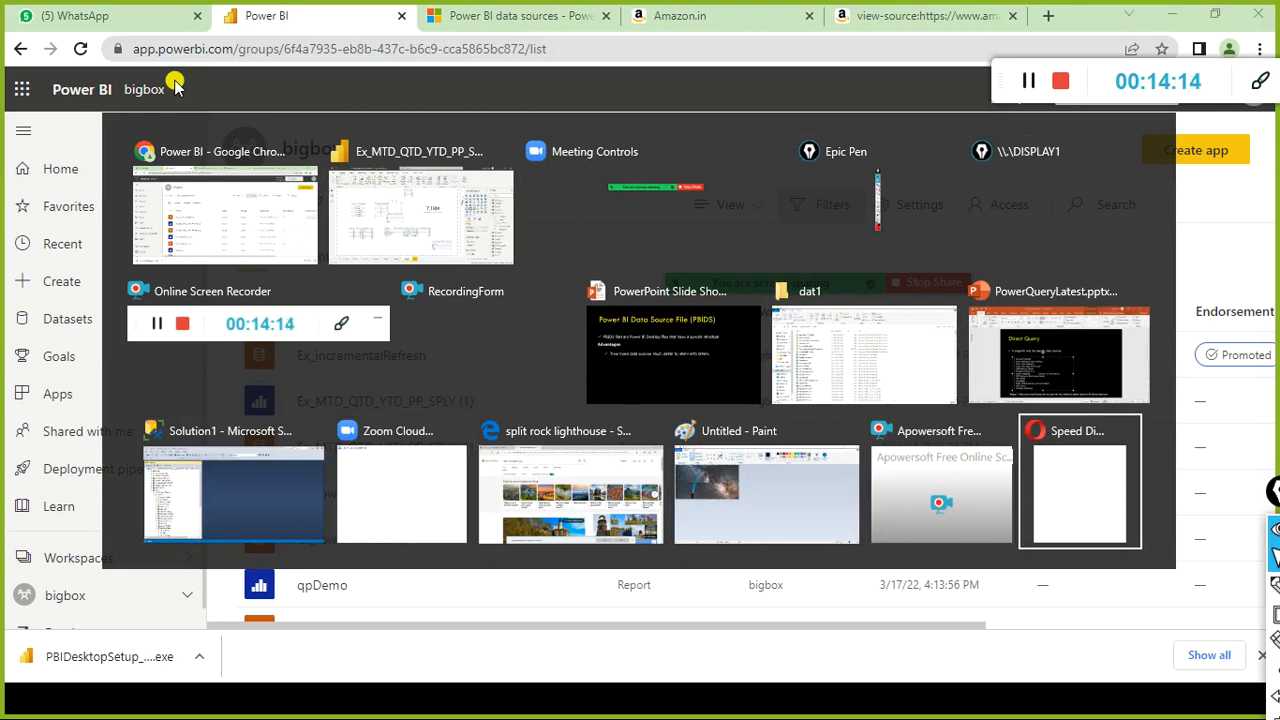
key("alt+shift+Tab")
key("alt+shift+Tab")
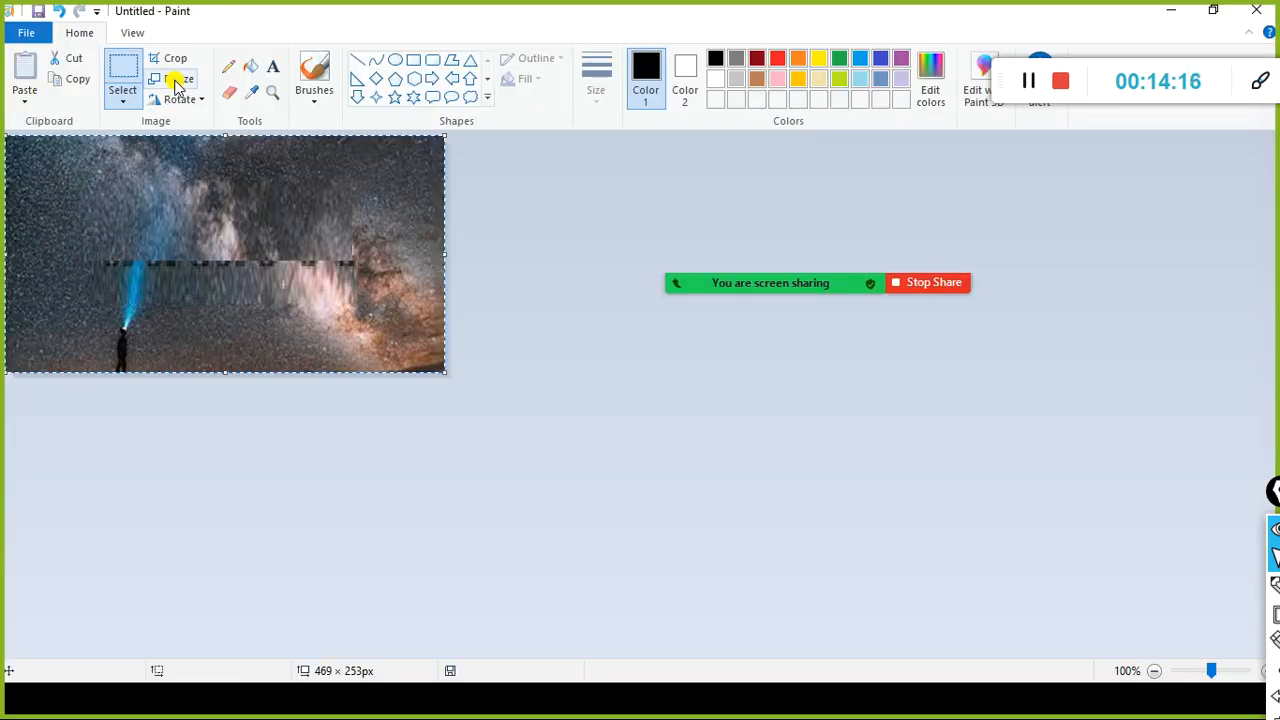
- Switch to the Ex_MTD_QTD_YTD_PP_SPLY (1) report in Power BI Desktop and bring up the complete list of Get Data connectors
key("alt+Tab")
key("alt+Tab")
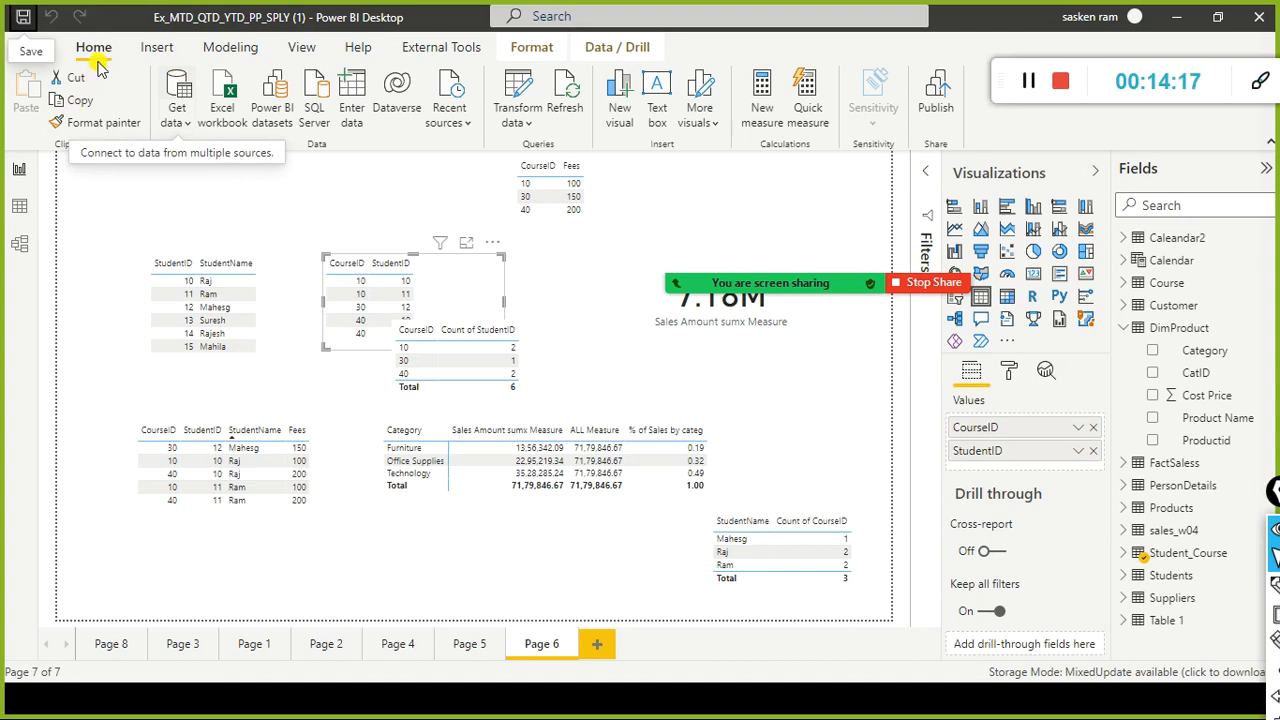
left_click(178, 122)
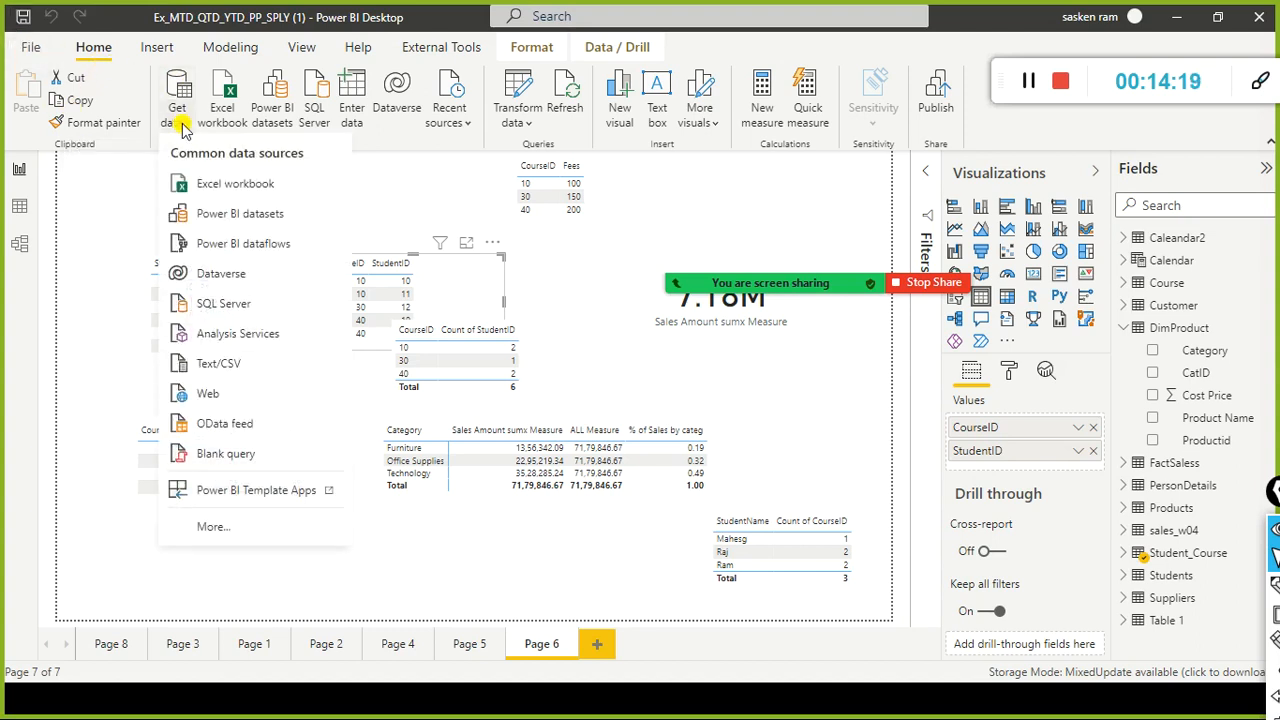
left_click(216, 528)
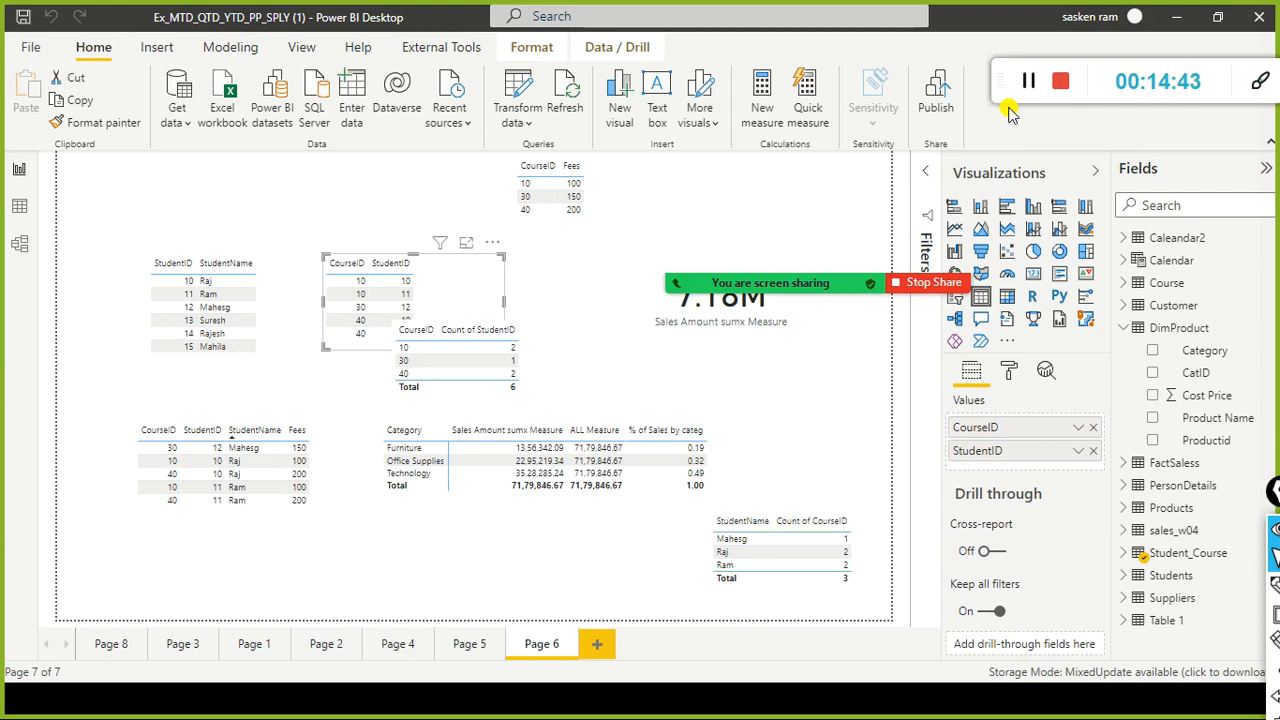
left_click_drag(1009, 95, 938, 88)
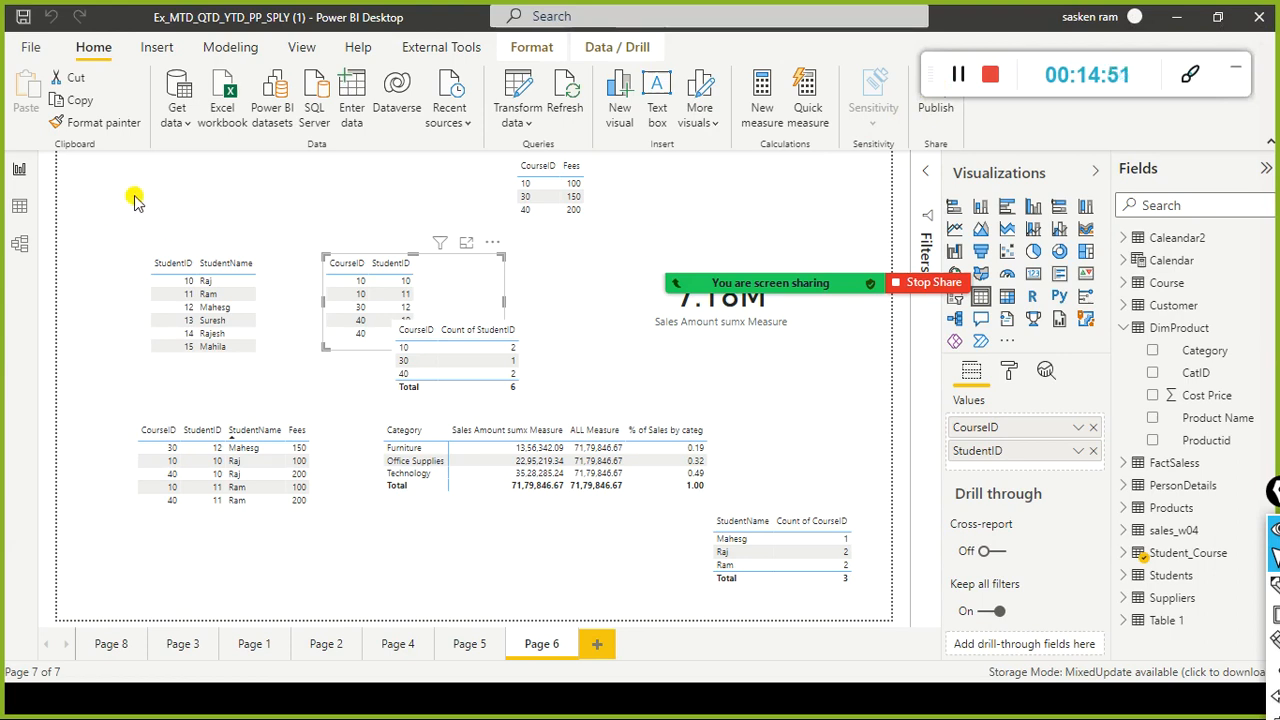
key("alt+Tab")
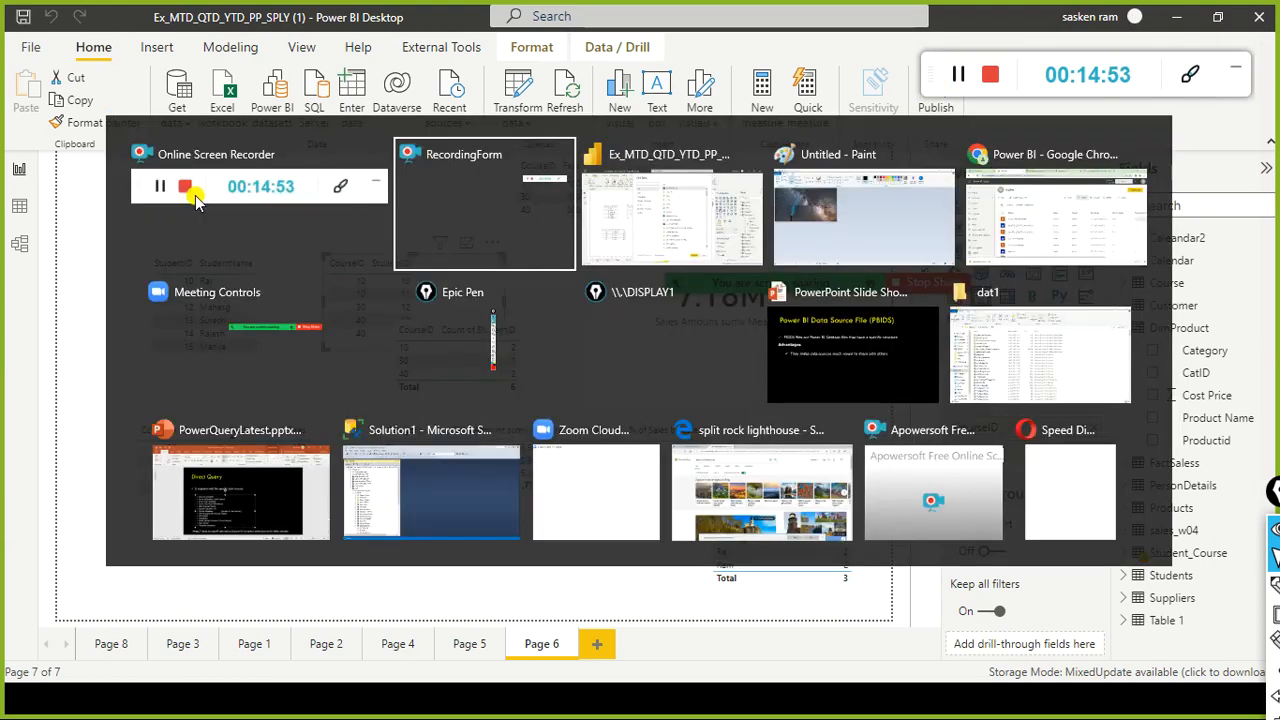
key("alt+Tab")
key("alt+Tab")
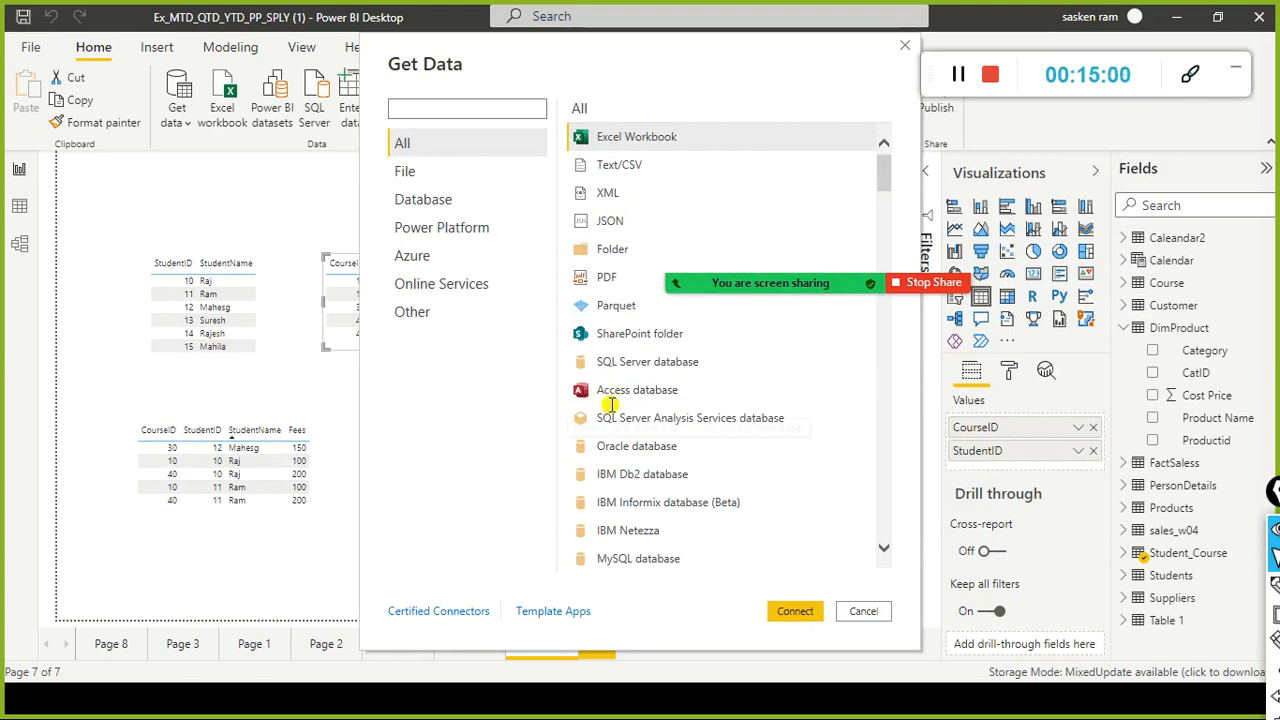
- Find the Web connector by searching for "web" and connect to the copied Amazon results page address
left_click(471, 108)
type("web")
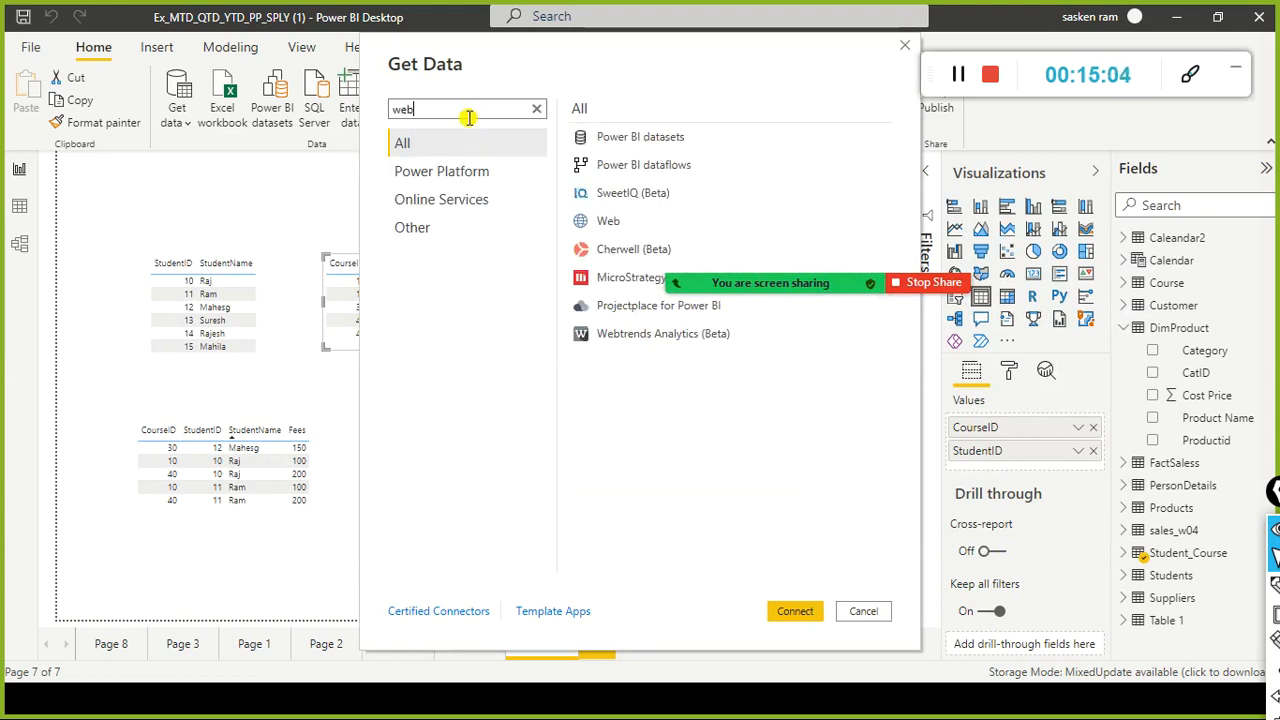
double_click(614, 140)
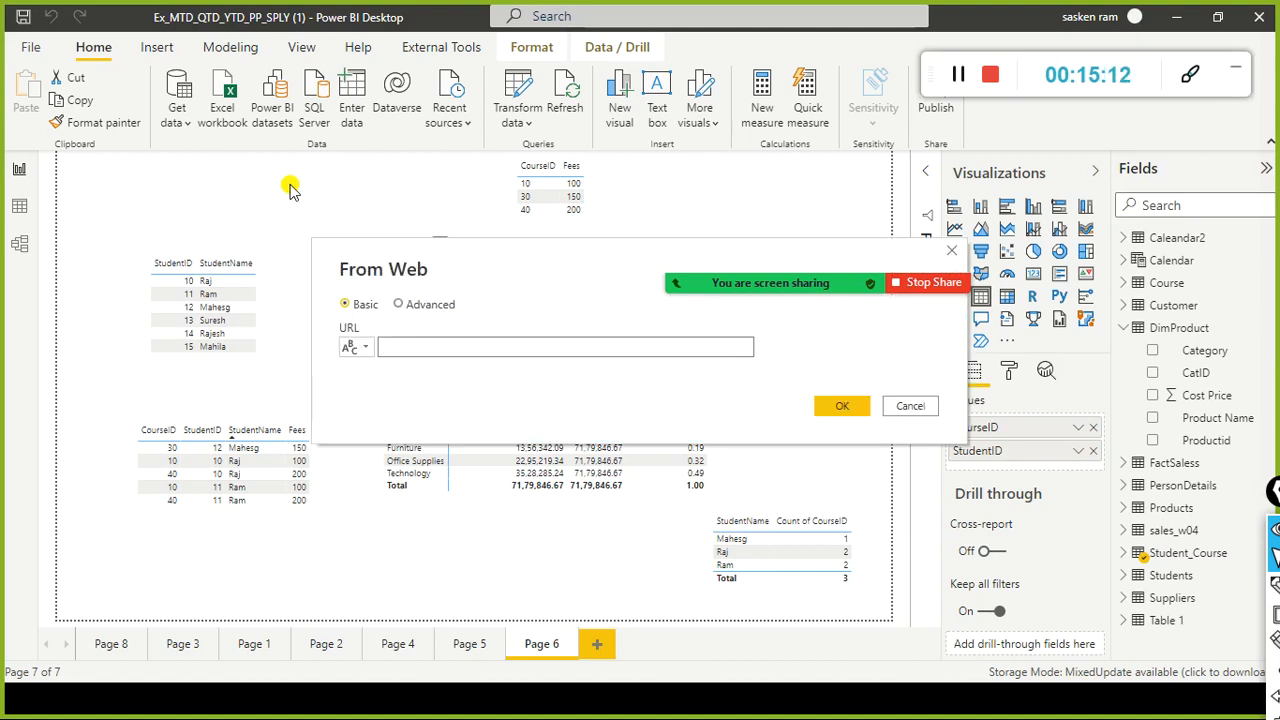
key("ctrl+v")
left_click(862, 407)
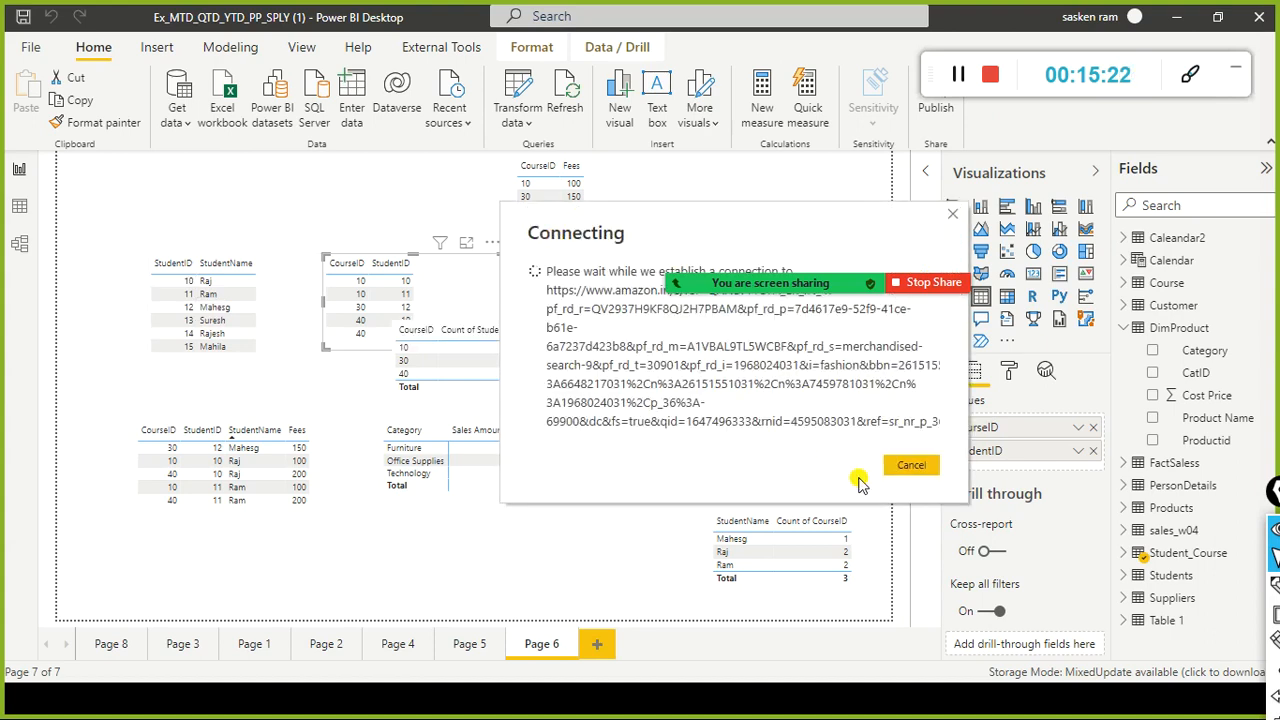
mouse_move(770, 283)
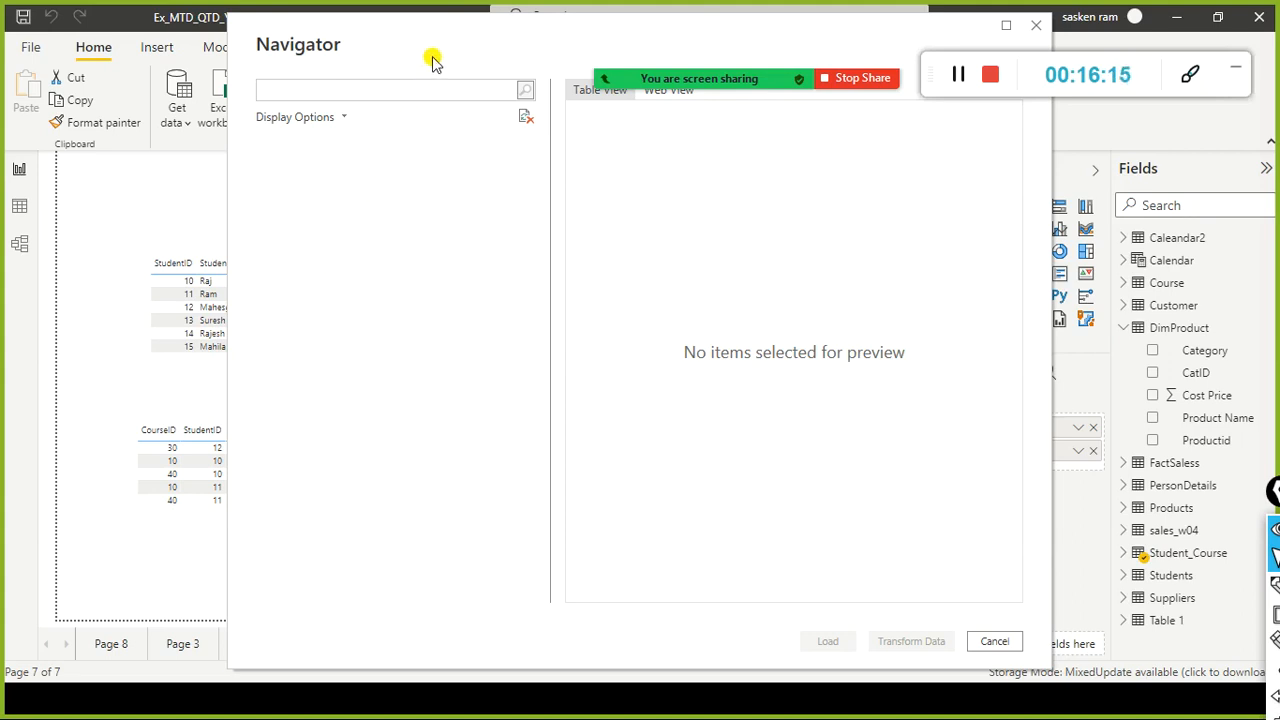
double_click(303, 33)
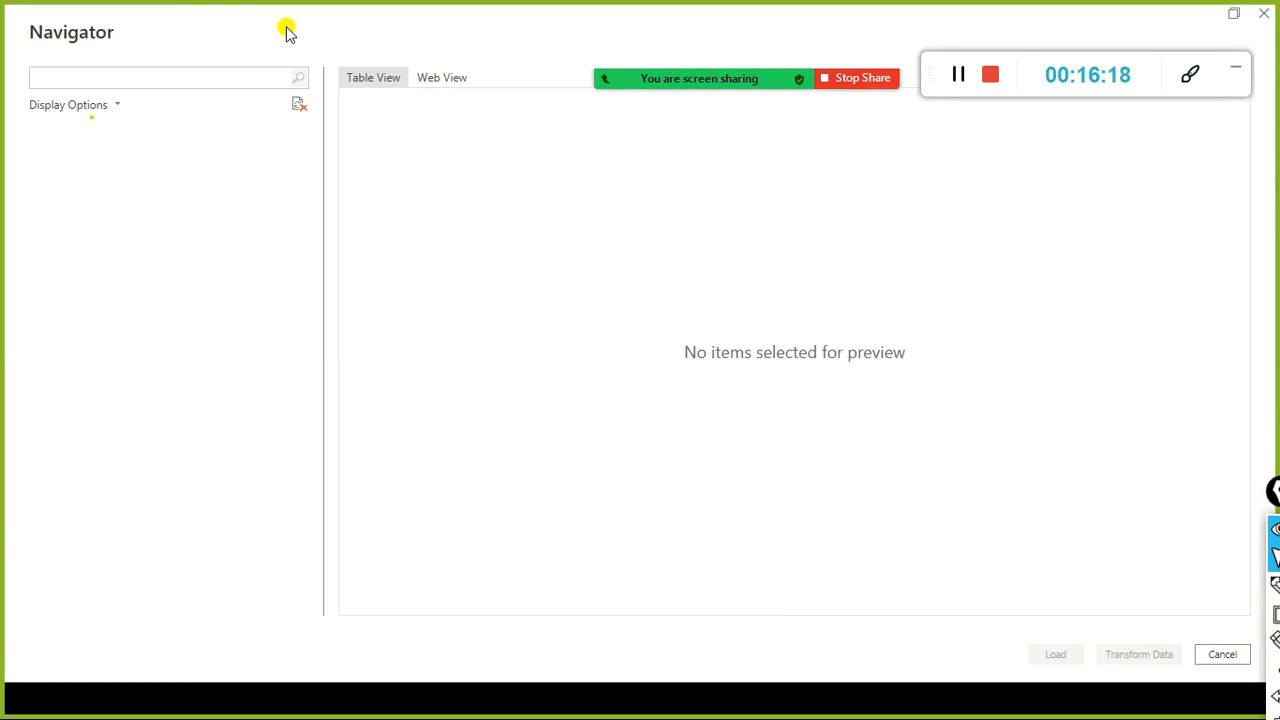
double_click(287, 33)
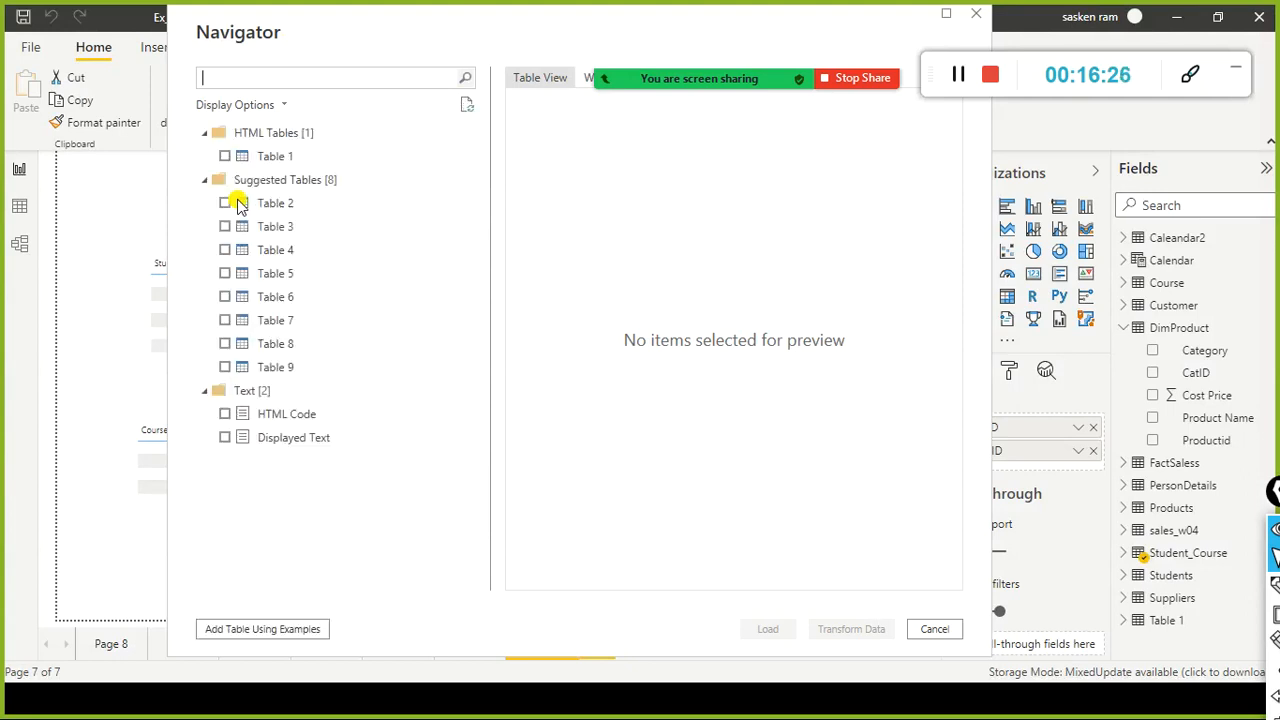
- Select Table 2 under Suggested Tables and examine its columns across the preview
left_click(230, 205)
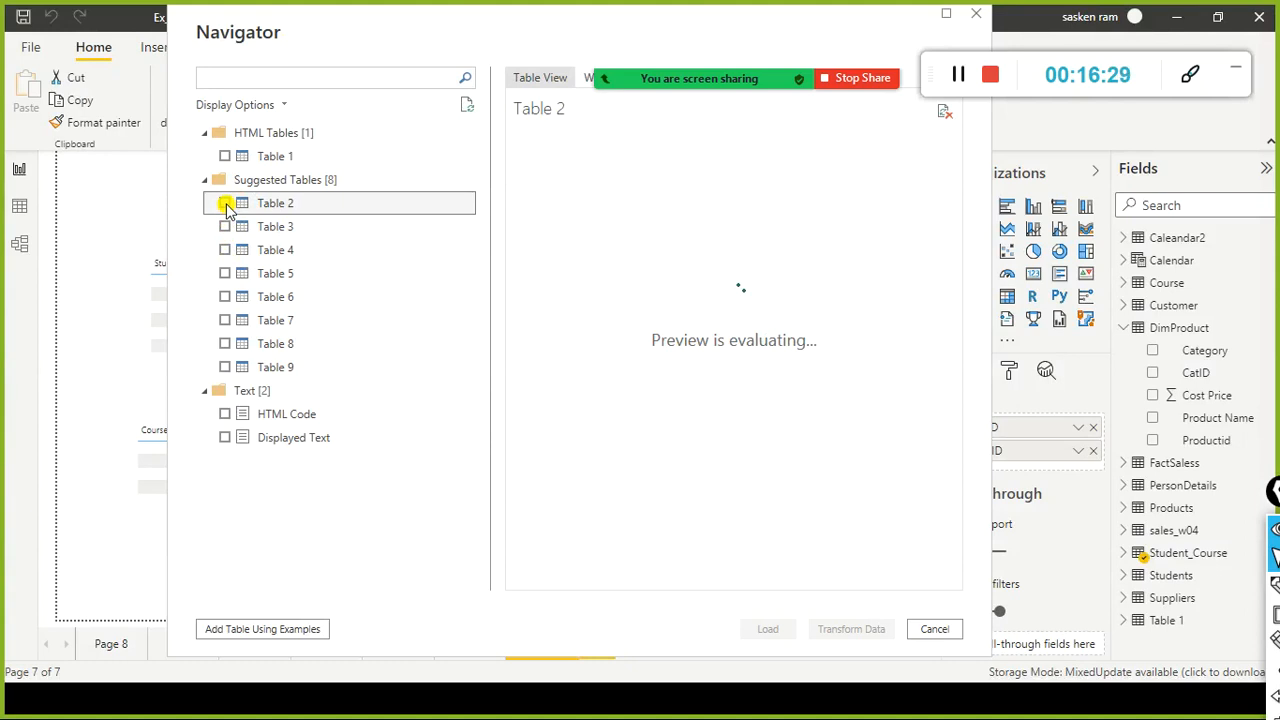
left_click(226, 205)
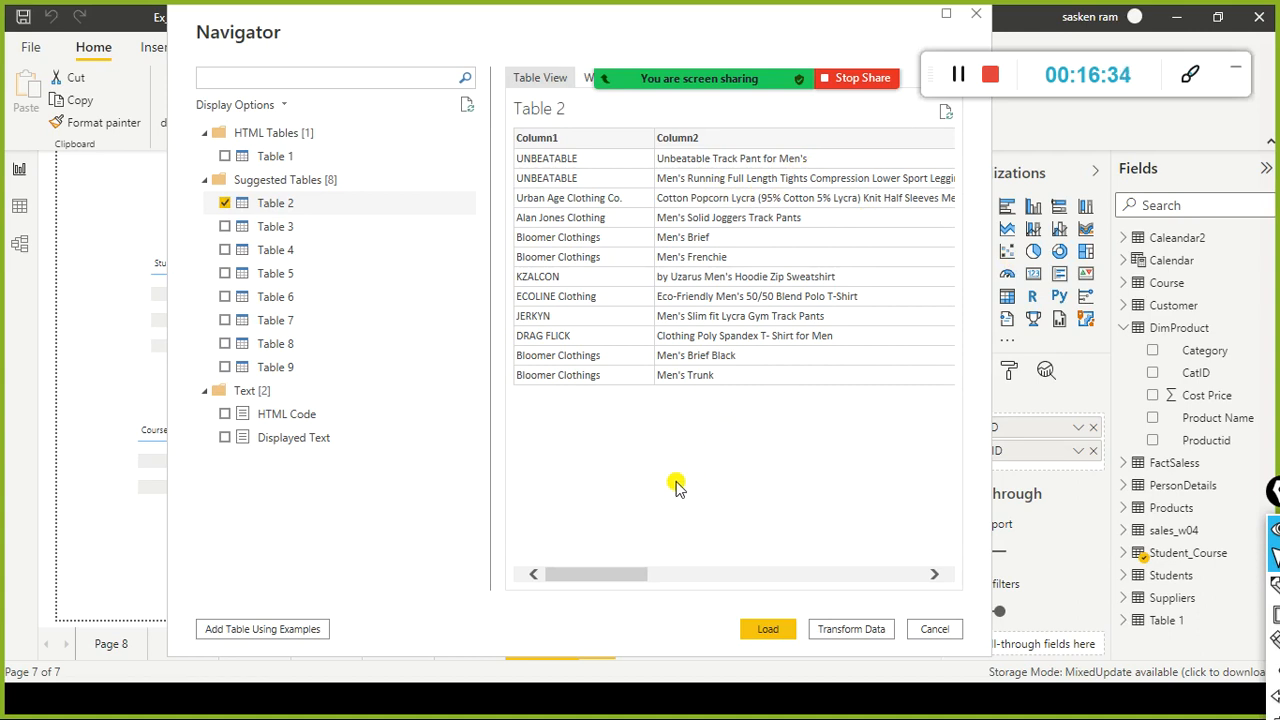
left_click_drag(599, 572, 578, 594)
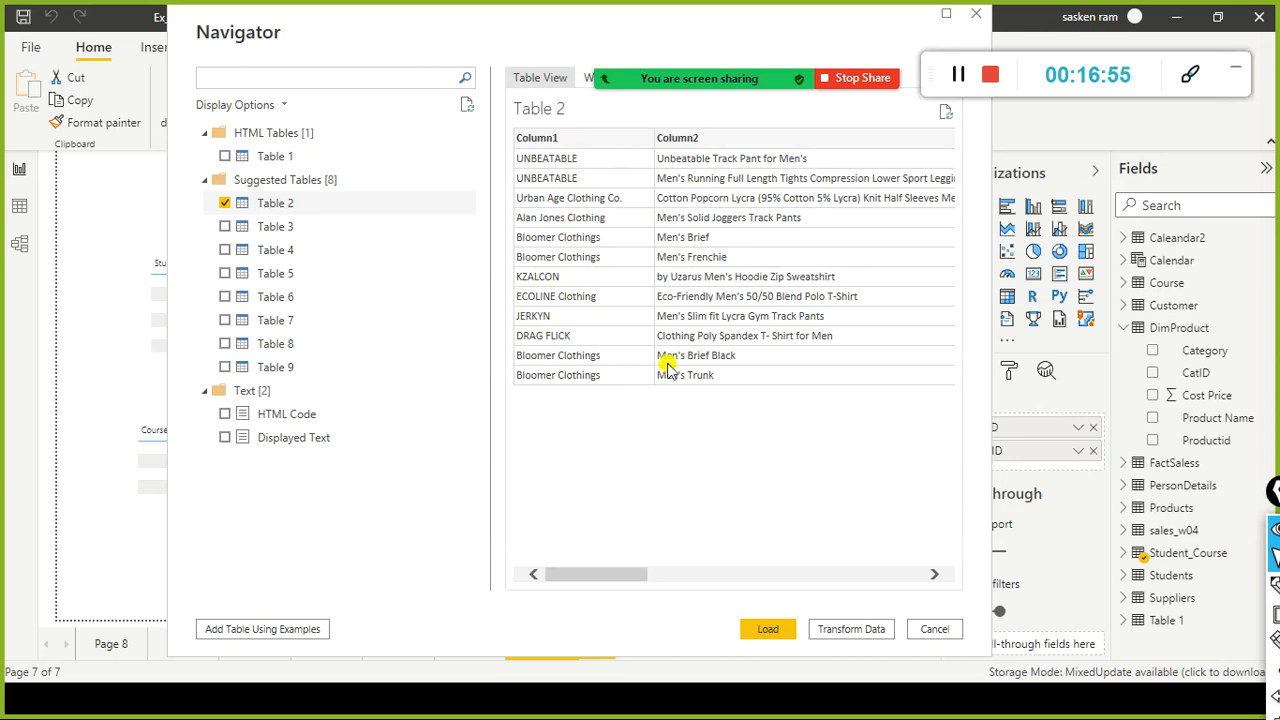
left_click_drag(606, 573, 482, 586)
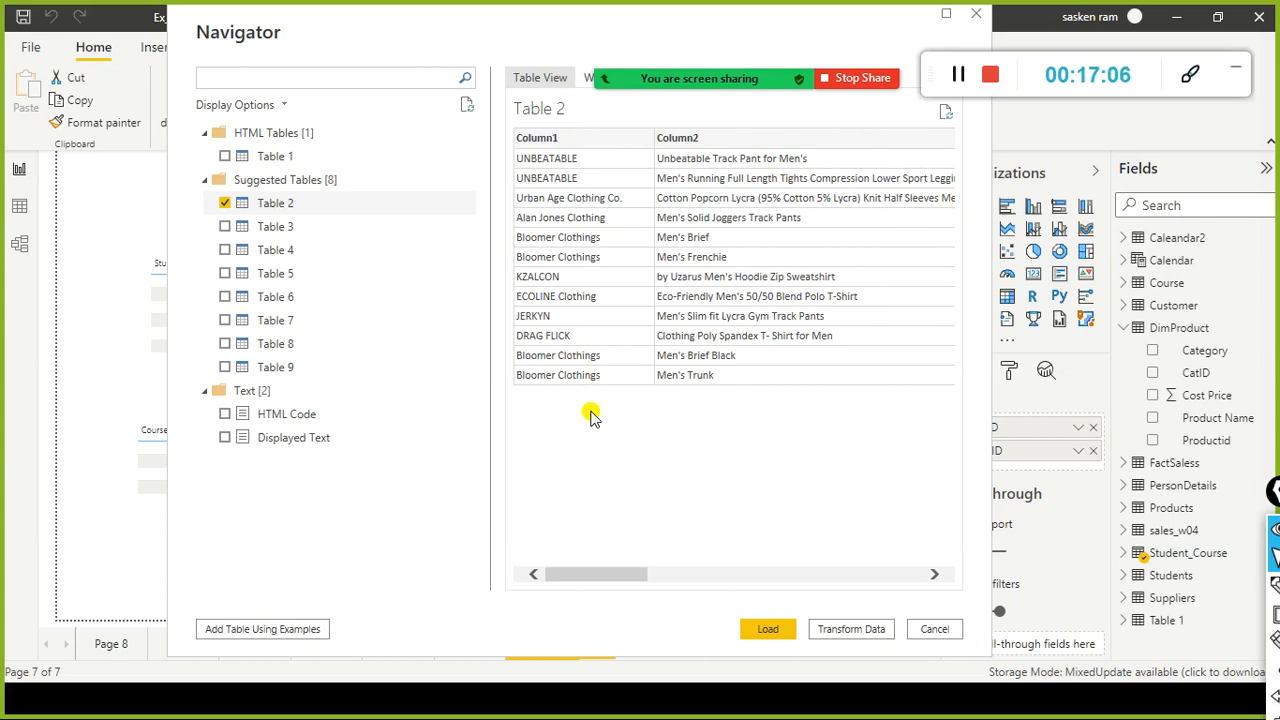
left_click_drag(566, 572, 836, 578)
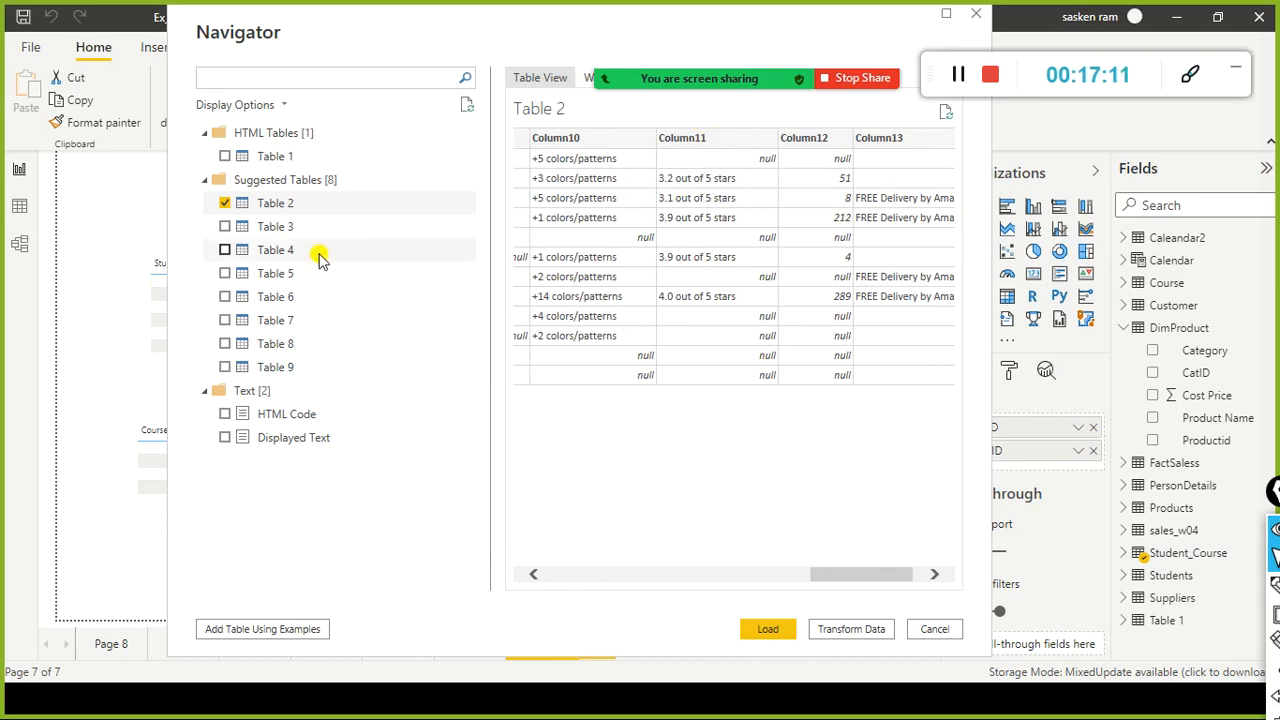
- Add Table 3 under Suggested Tables to the selection and check the Zoom meeting chat
left_click(231, 232)
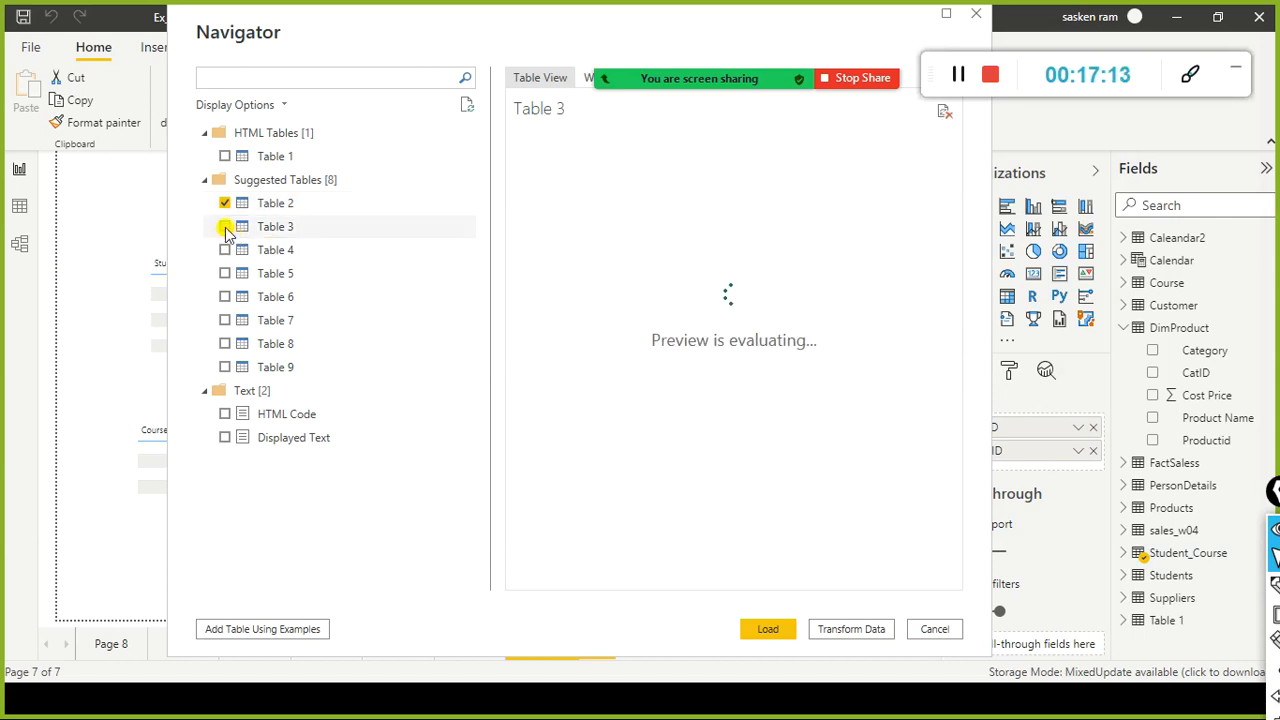
left_click(226, 229)
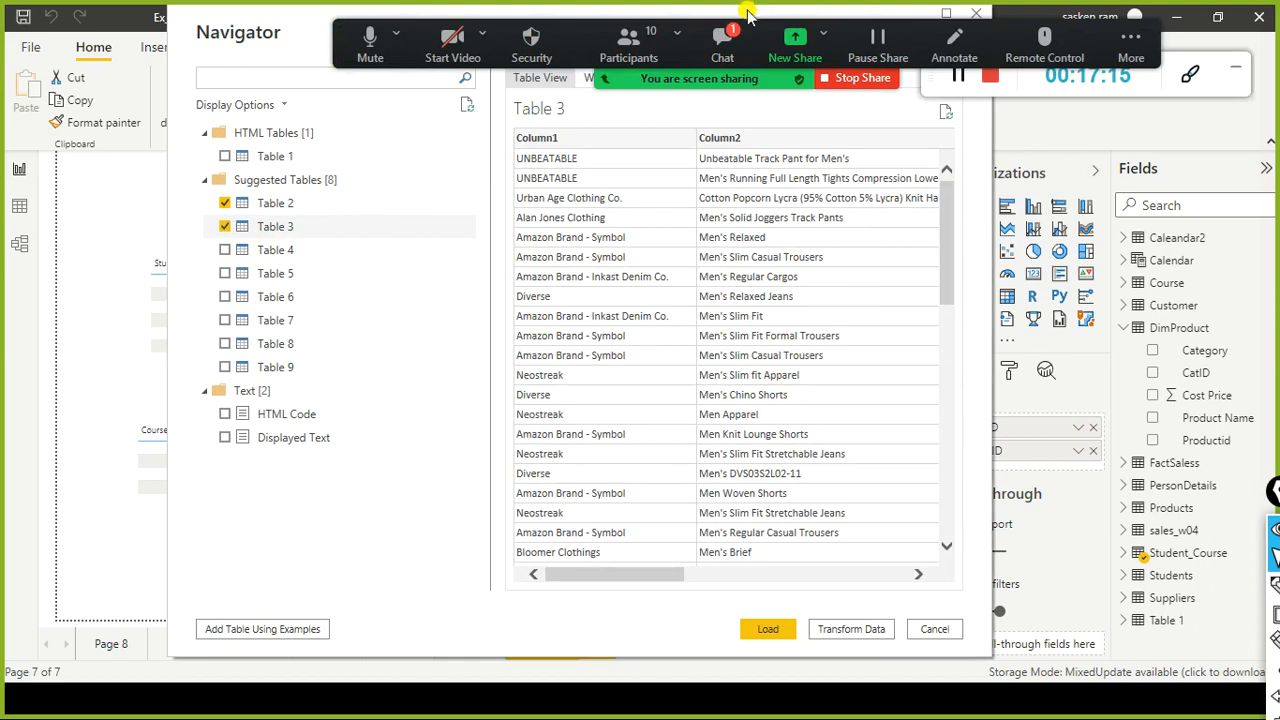
left_click(722, 42)
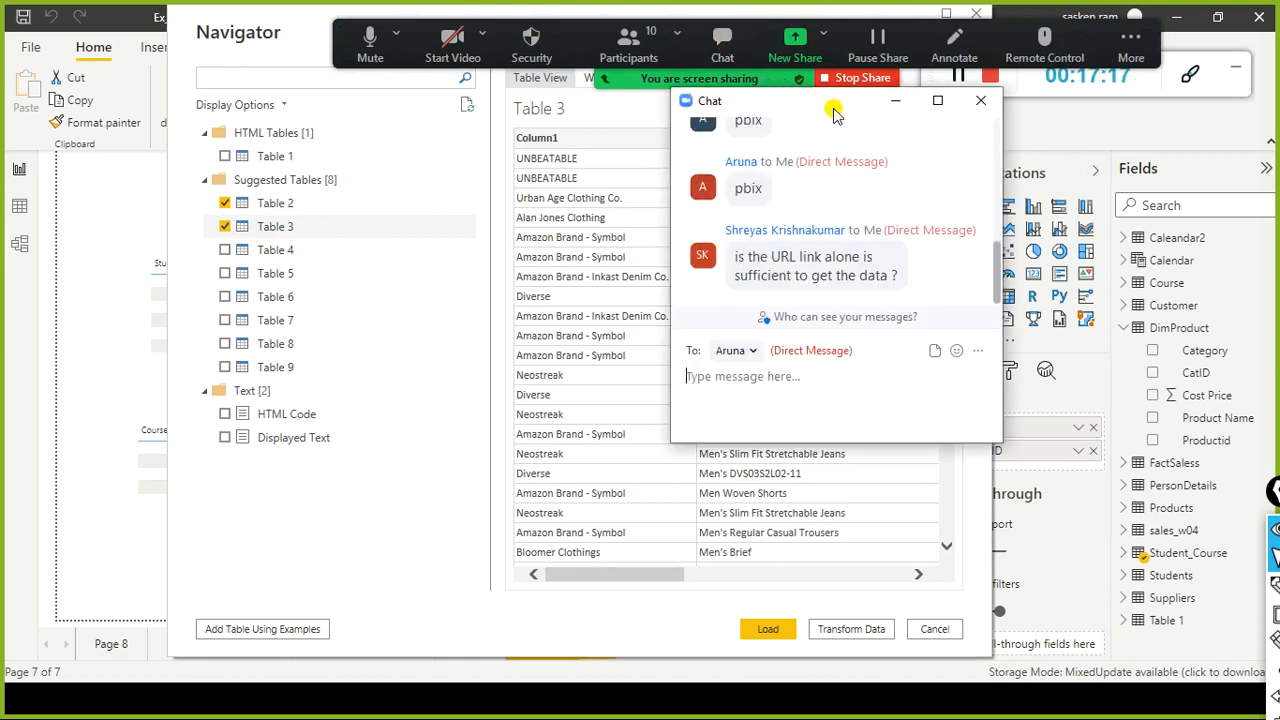
left_click(980, 101)
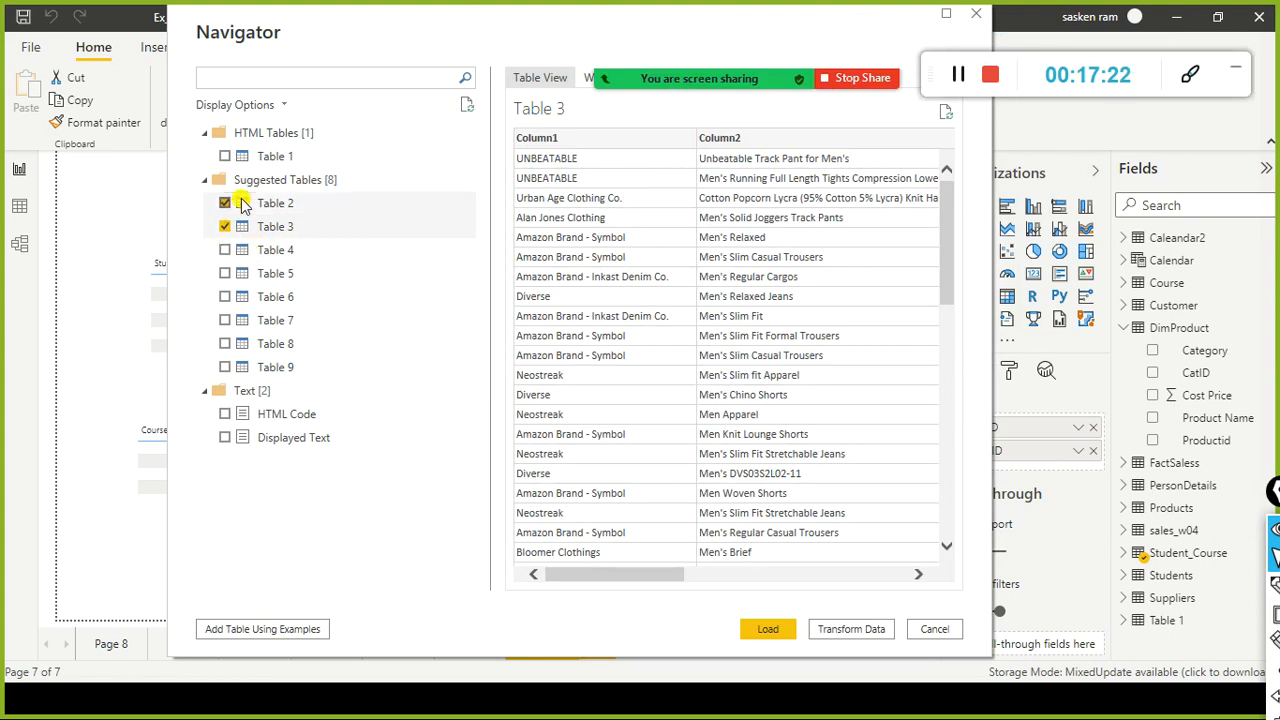
- Remove Table 2 from the selection, keeping only Table 3, and look over Table 3's preview
left_click(224, 203)
left_click(227, 227)
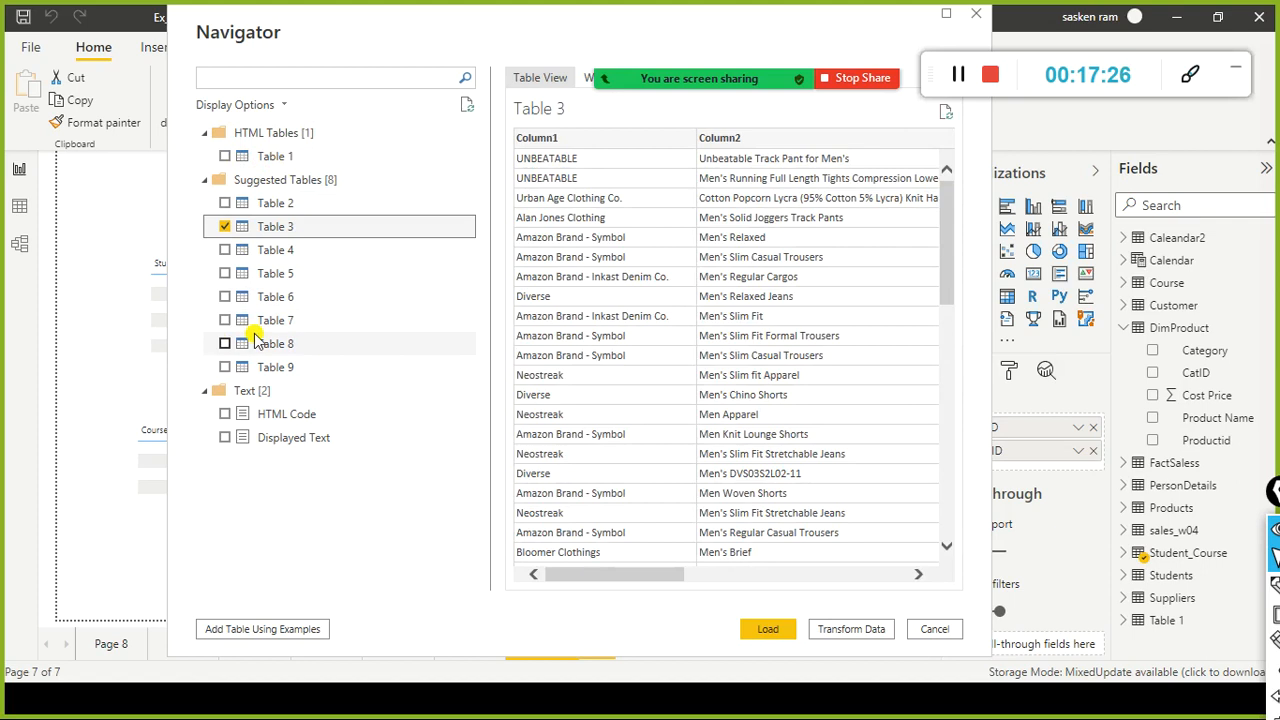
left_click_drag(660, 583, 757, 560)
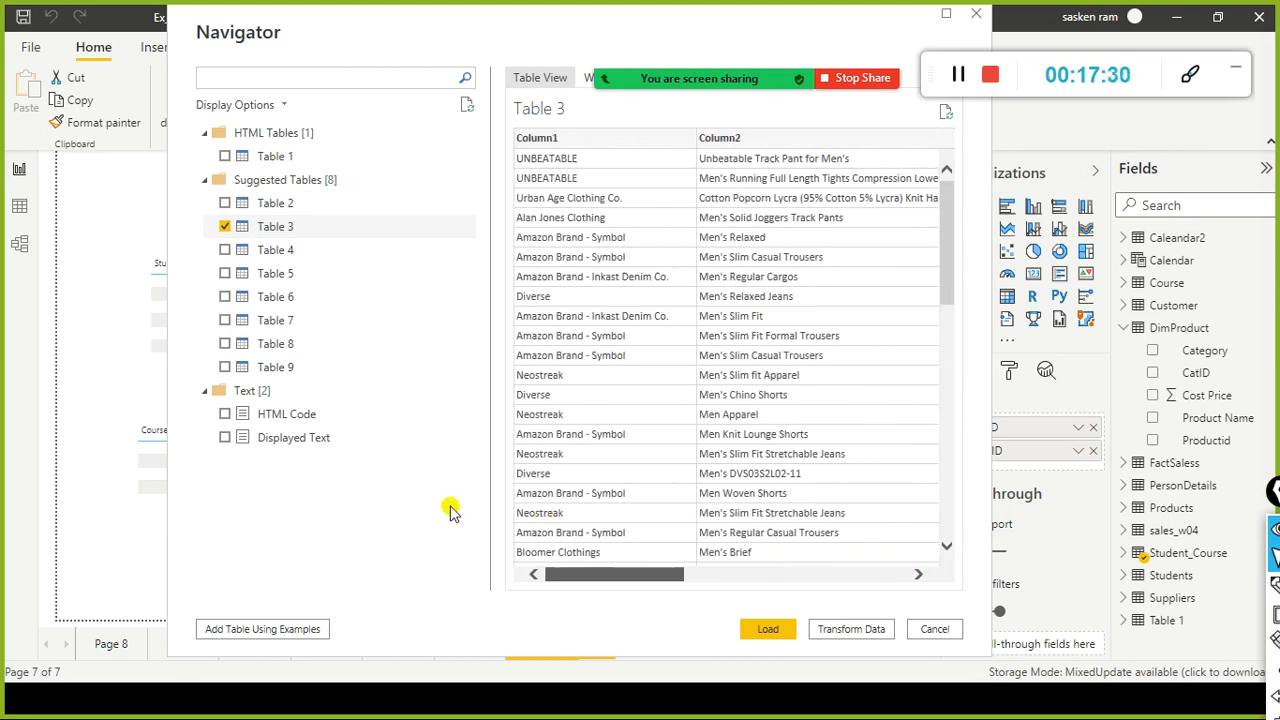
left_click_drag(450, 507, 640, 580)
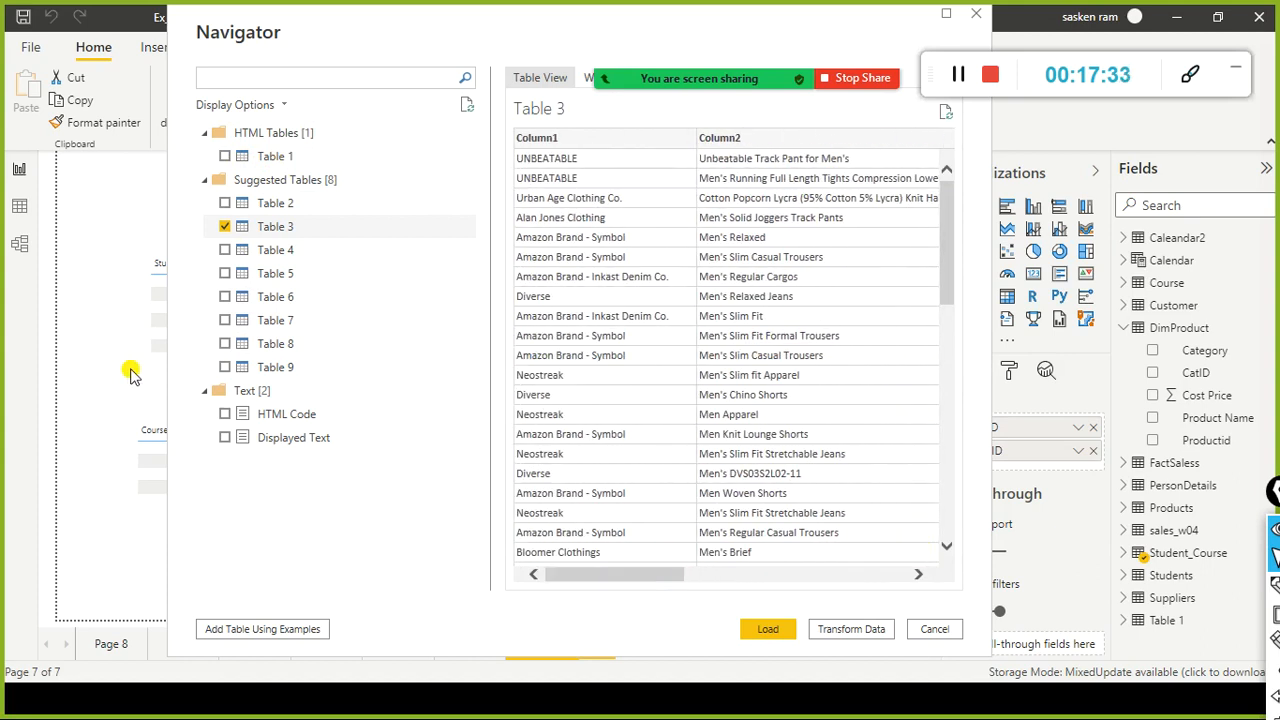
- Preview the Displayed Text and HTML Code items under Text, and return to the Table 3 preview
left_click(294, 442)
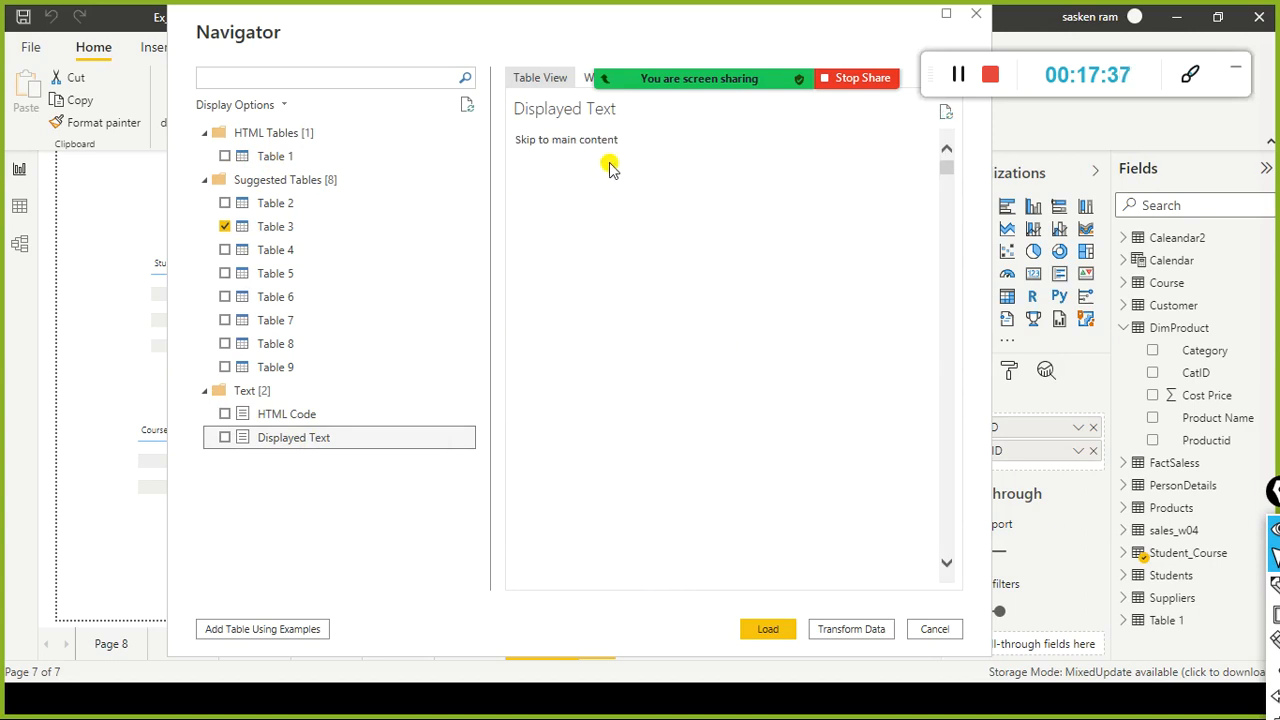
left_click(300, 416)
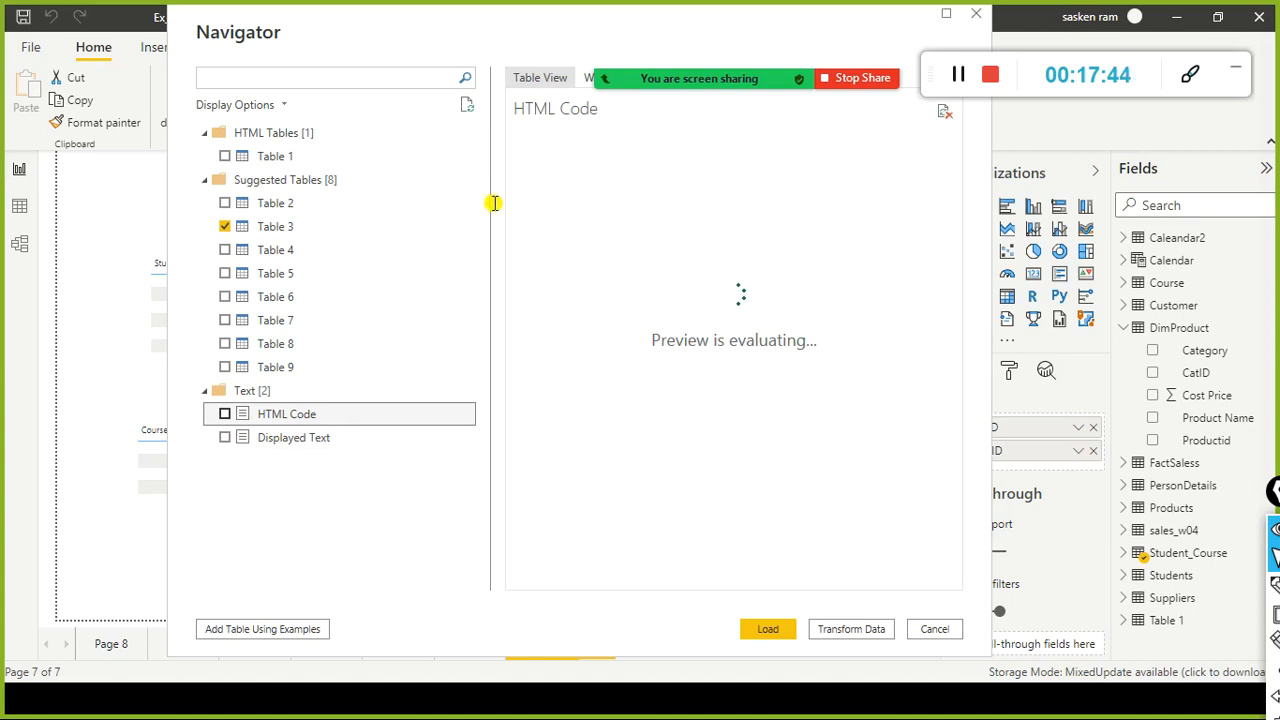
left_click(274, 230)
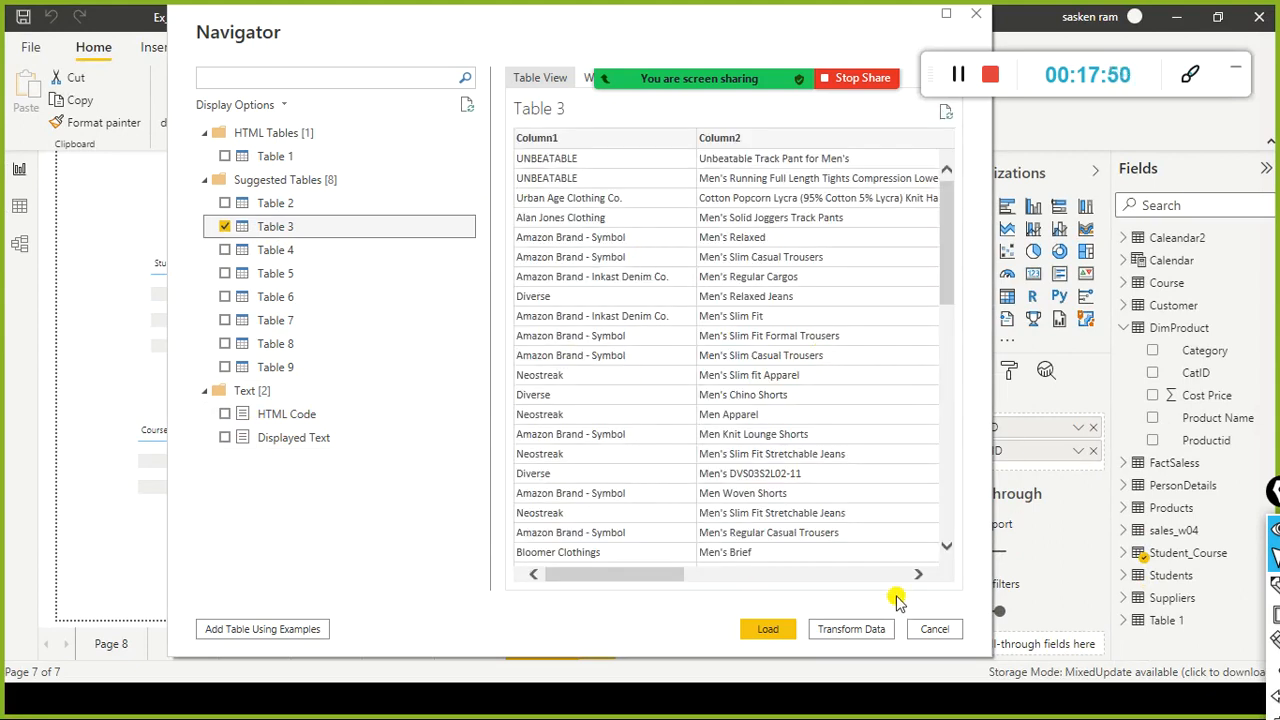
left_click_drag(645, 573, 429, 523)
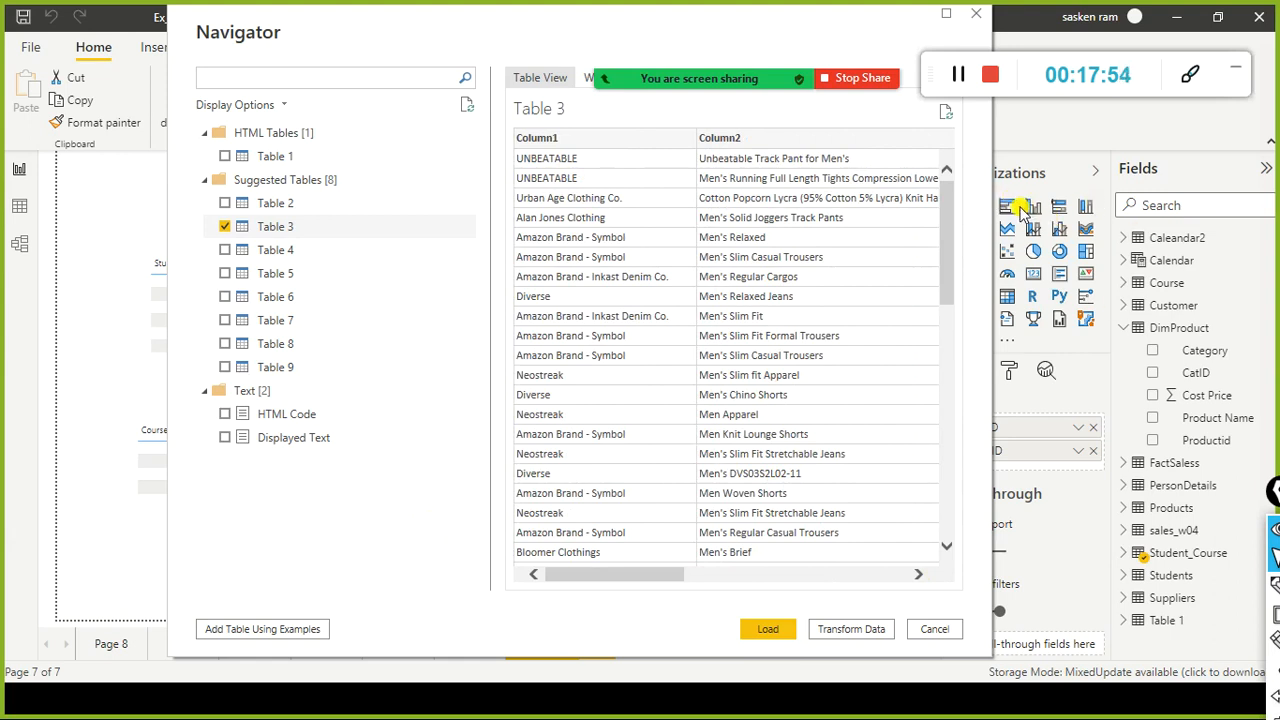
- Look over all the columns of Table 3 in the Navigator preview and load the table into the report
left_click_drag(629, 34, 521, 37)
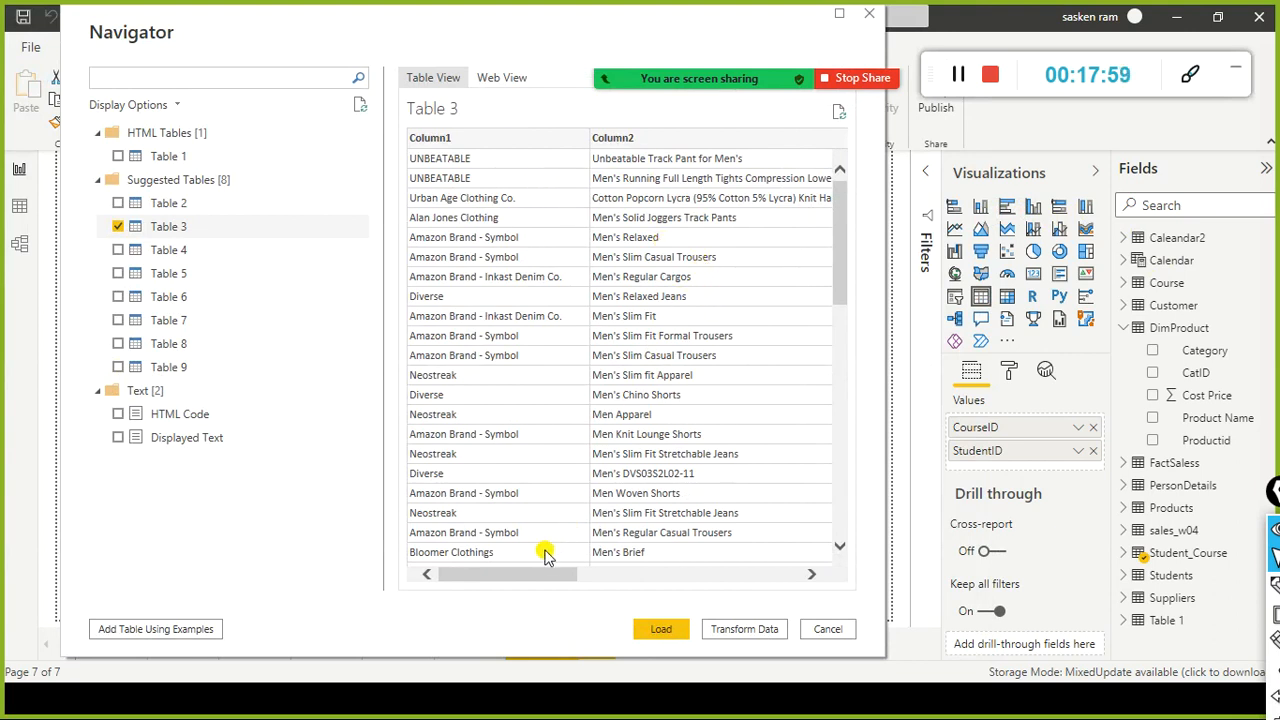
left_click_drag(495, 573, 775, 560)
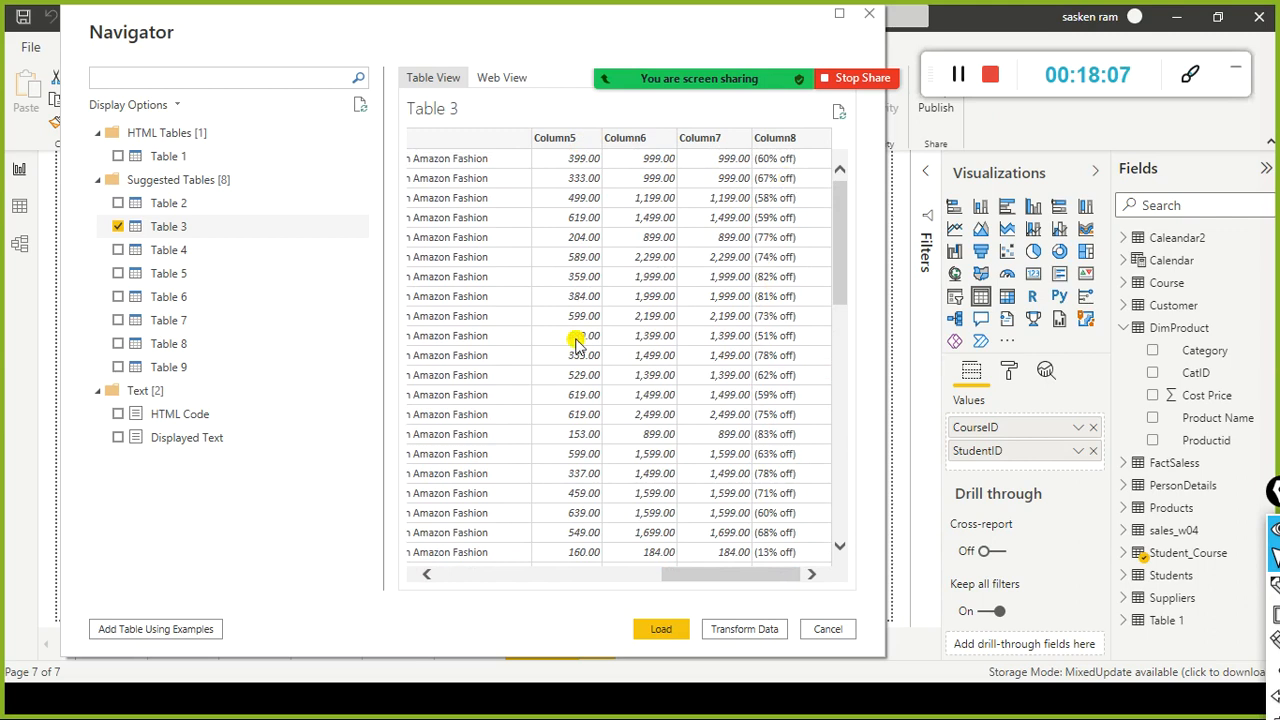
left_click_drag(695, 576, 488, 582)
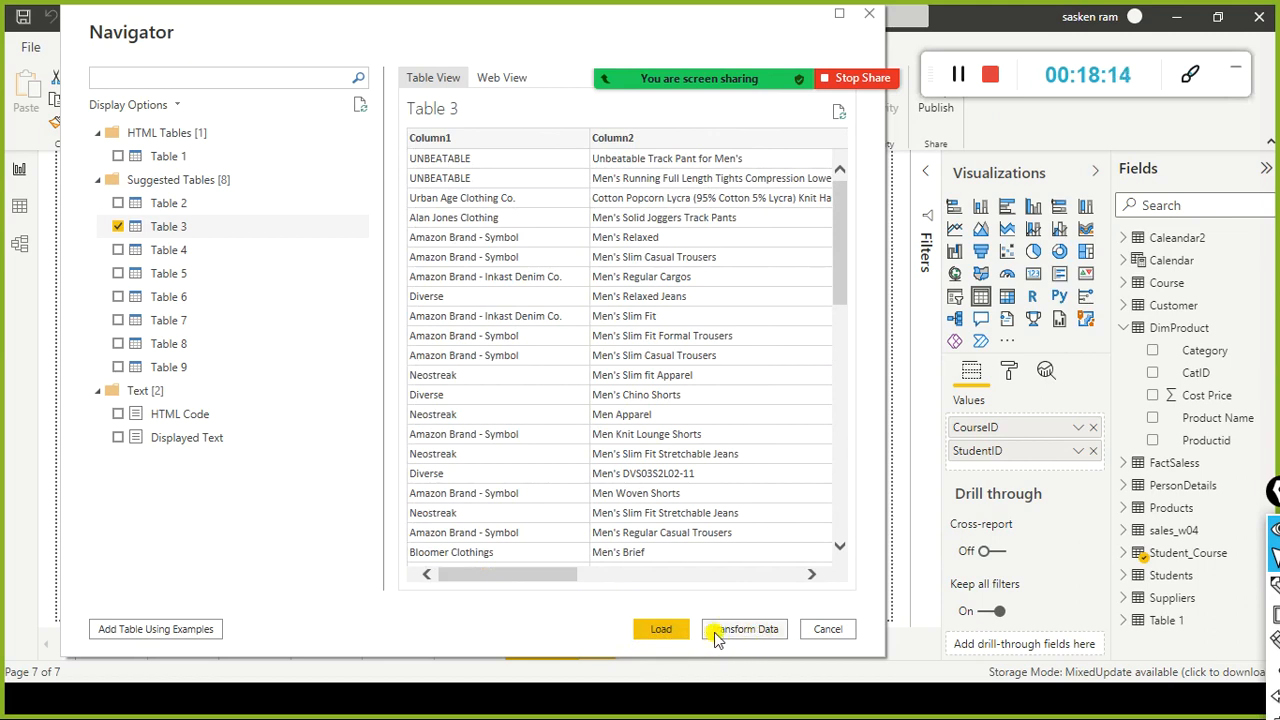
left_click(665, 630)
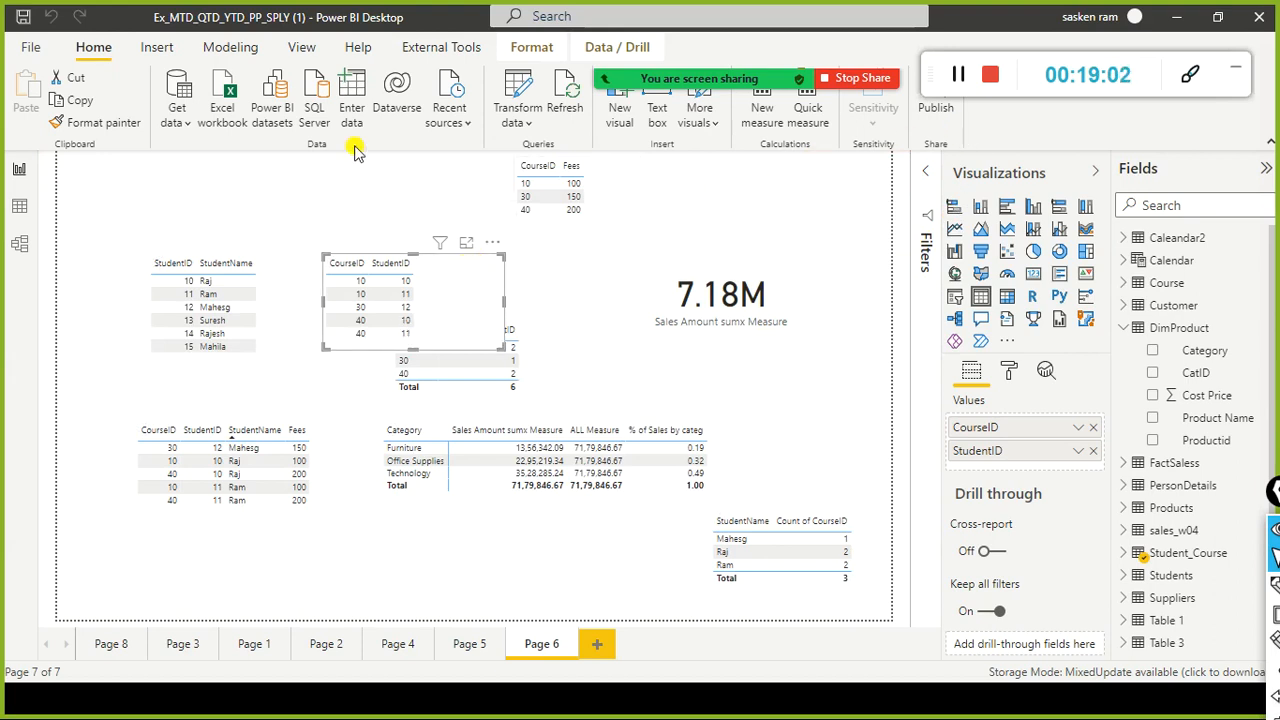
- Move the CourseID and StudentID table visual up beside the CourseID and Fees table on Page 6 and deselect it
left_click_drag(470, 290, 433, 190)
left_click(810, 203)
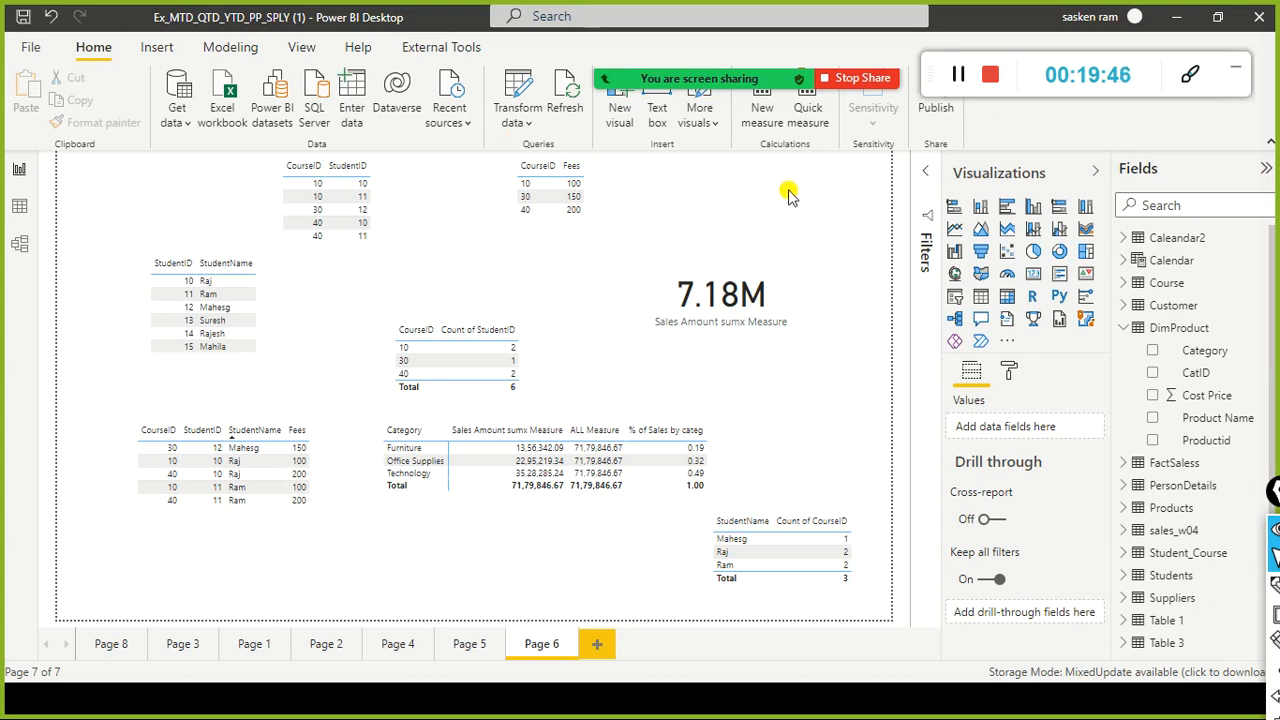
- Browse the full list of data connectors and open the Oracle database connection settings, accepting the provider notice
left_click(174, 118)
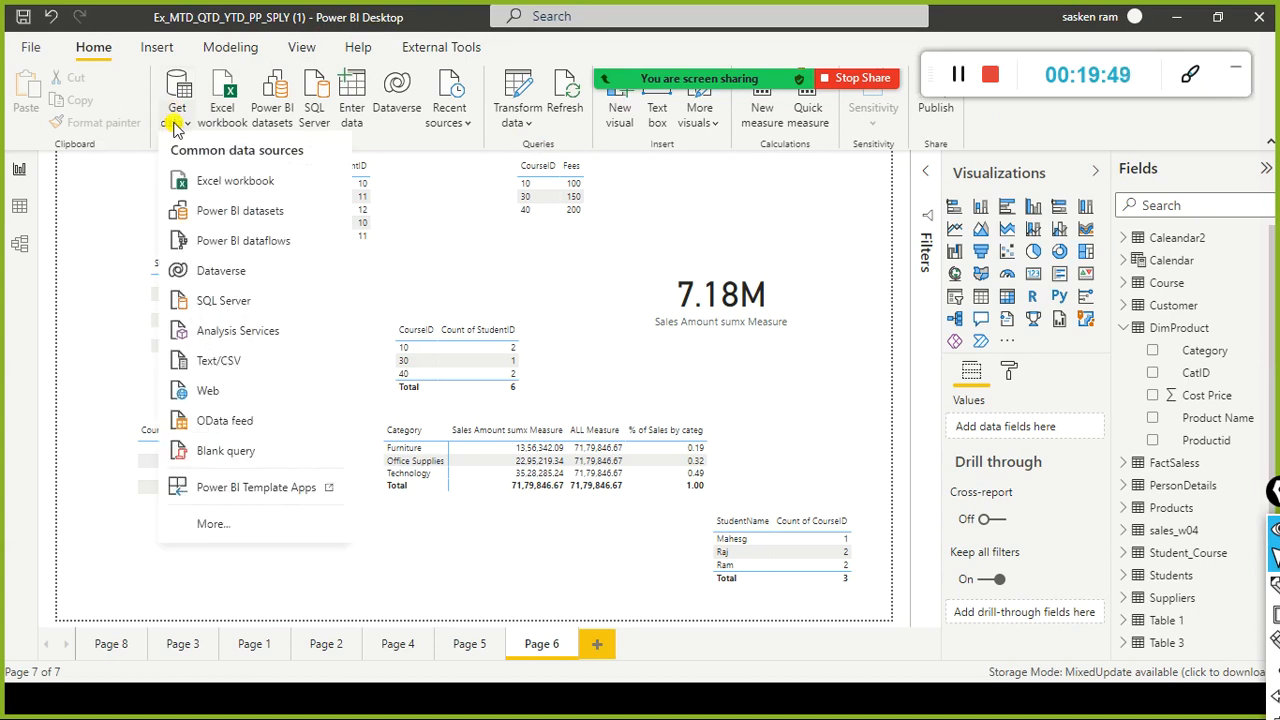
left_click(224, 530)
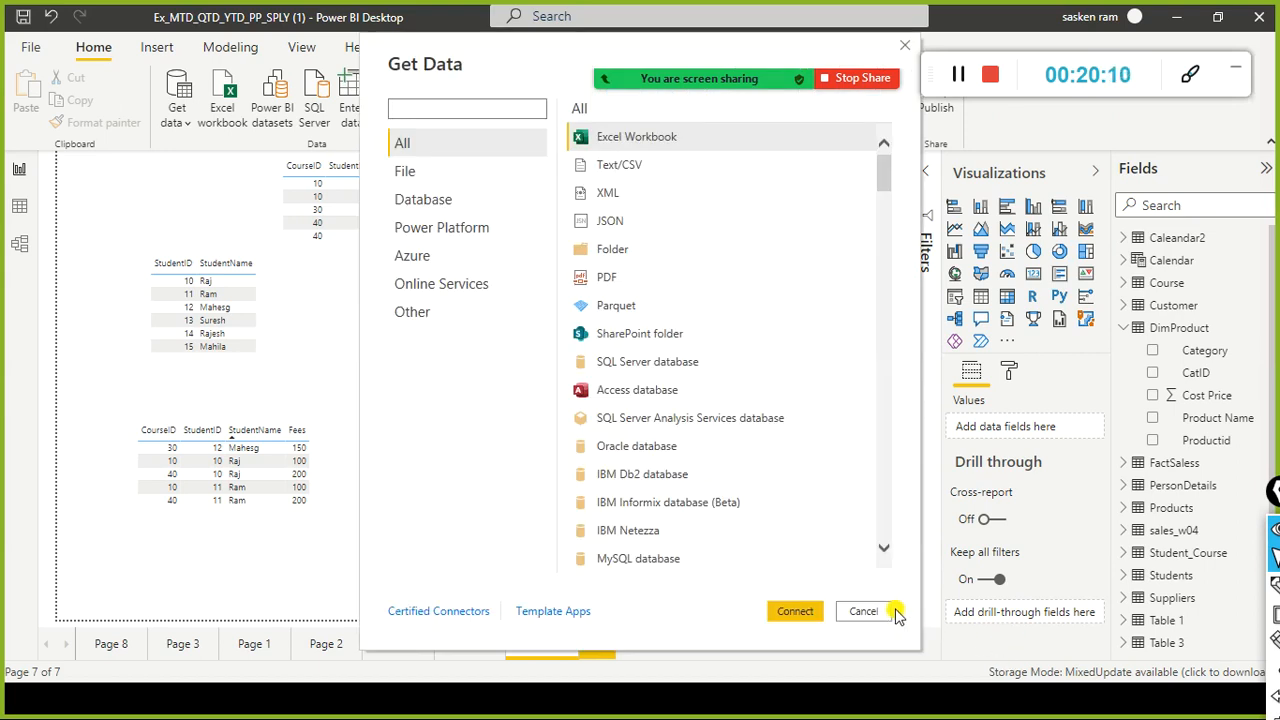
scroll(710, 400, "down", 7)
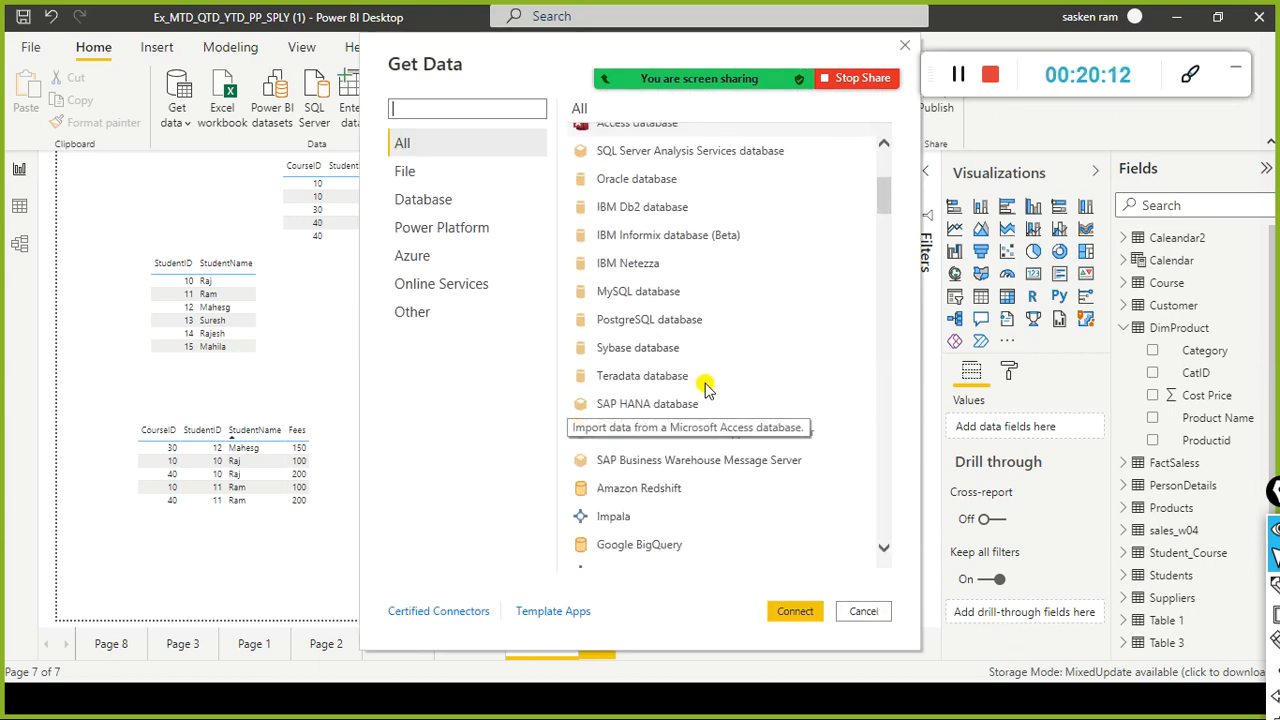
scroll(705, 393, "down", 2)
scroll(705, 395, "up", 5)
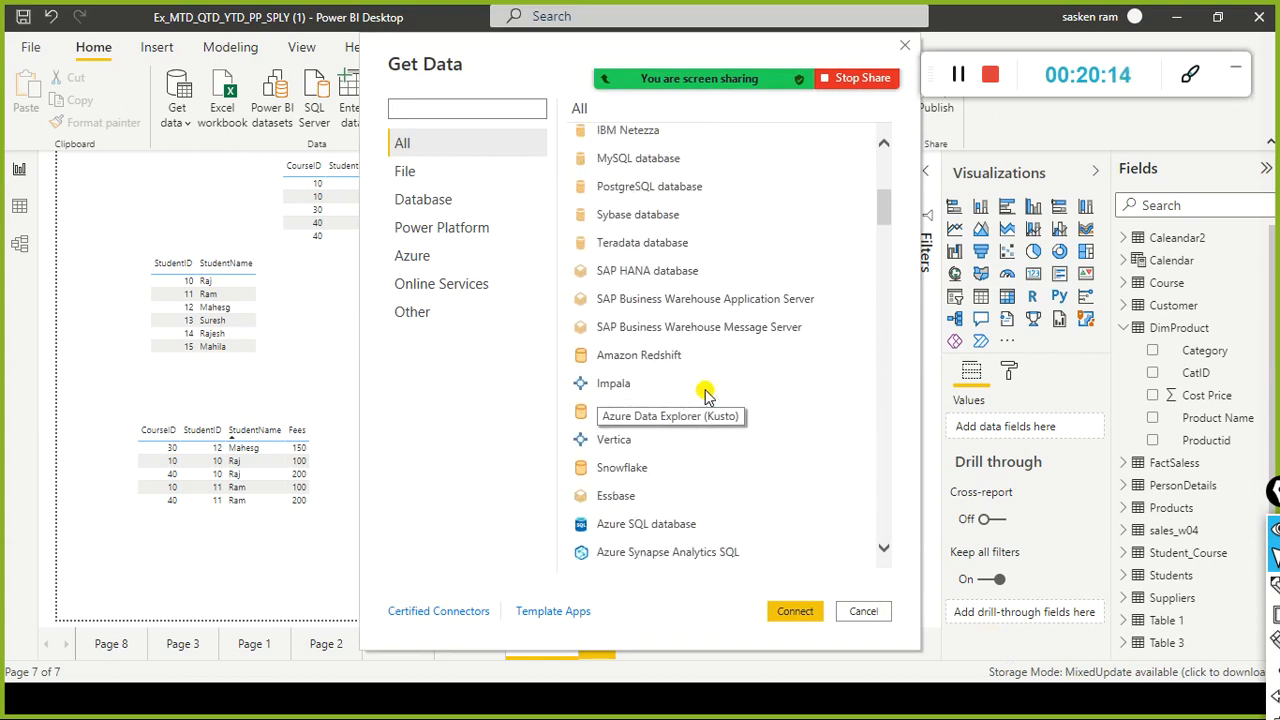
scroll(705, 393, "up", 3)
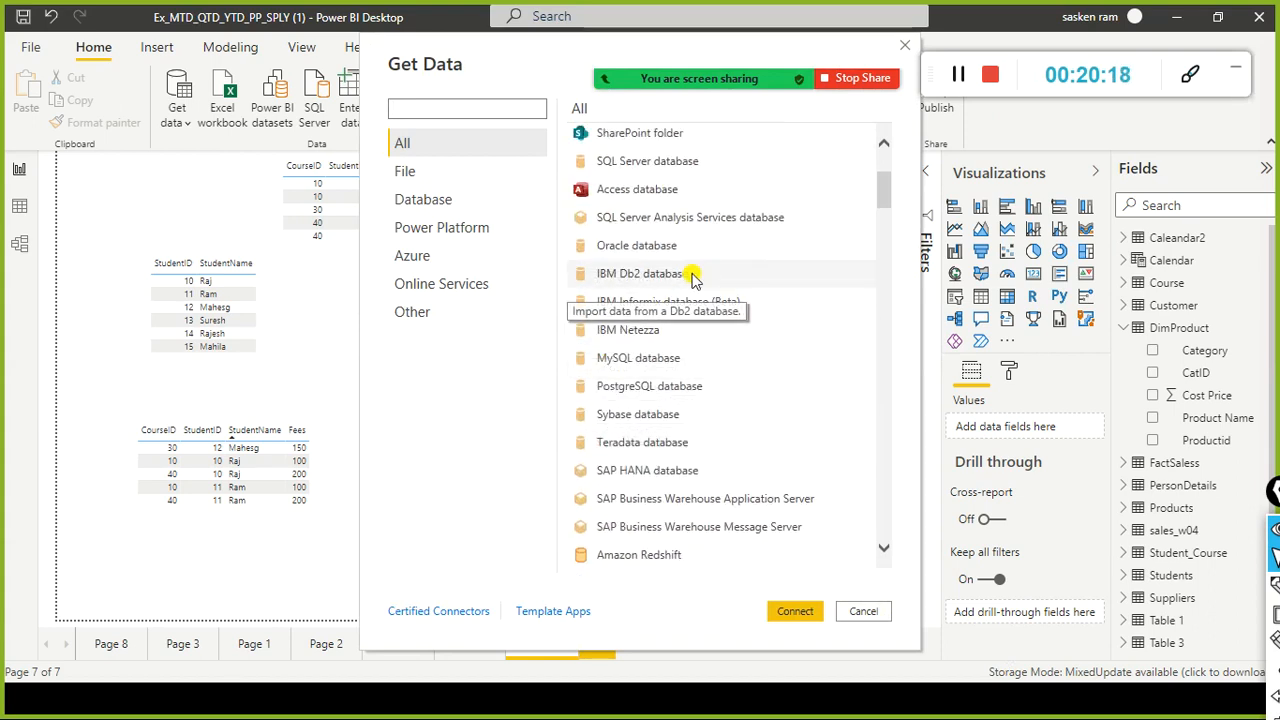
left_click(639, 250)
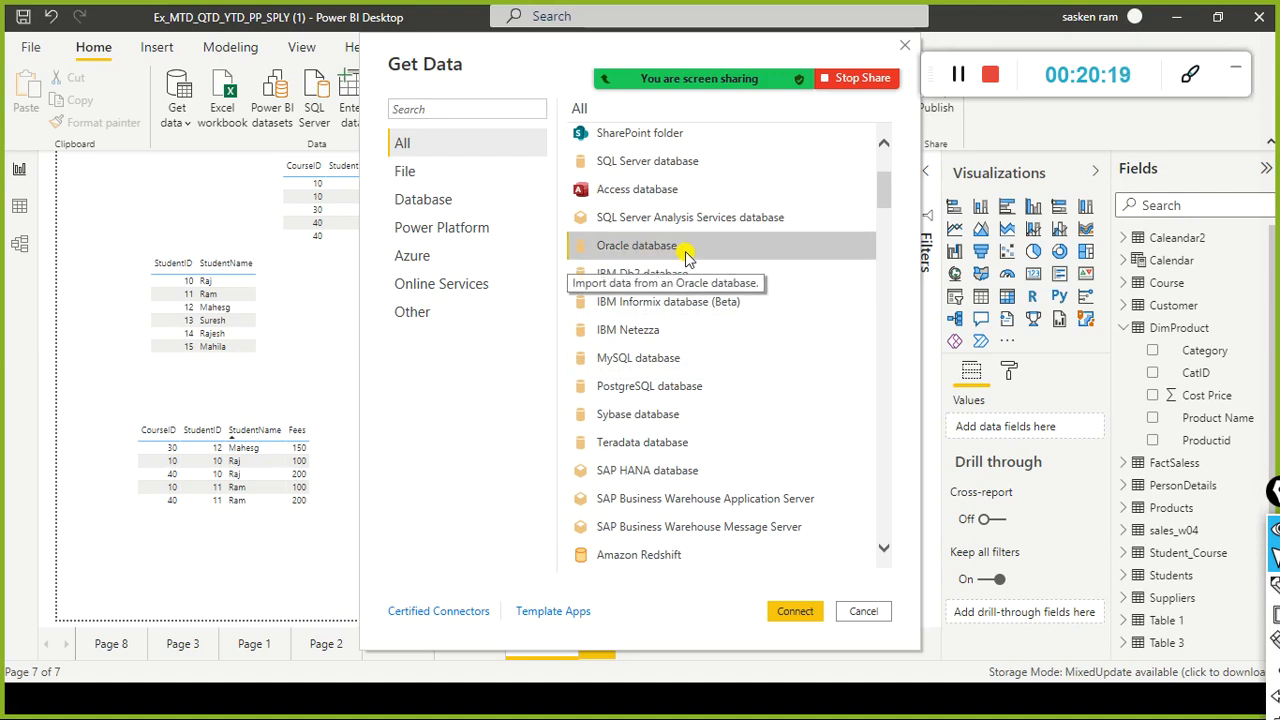
key("Escape")
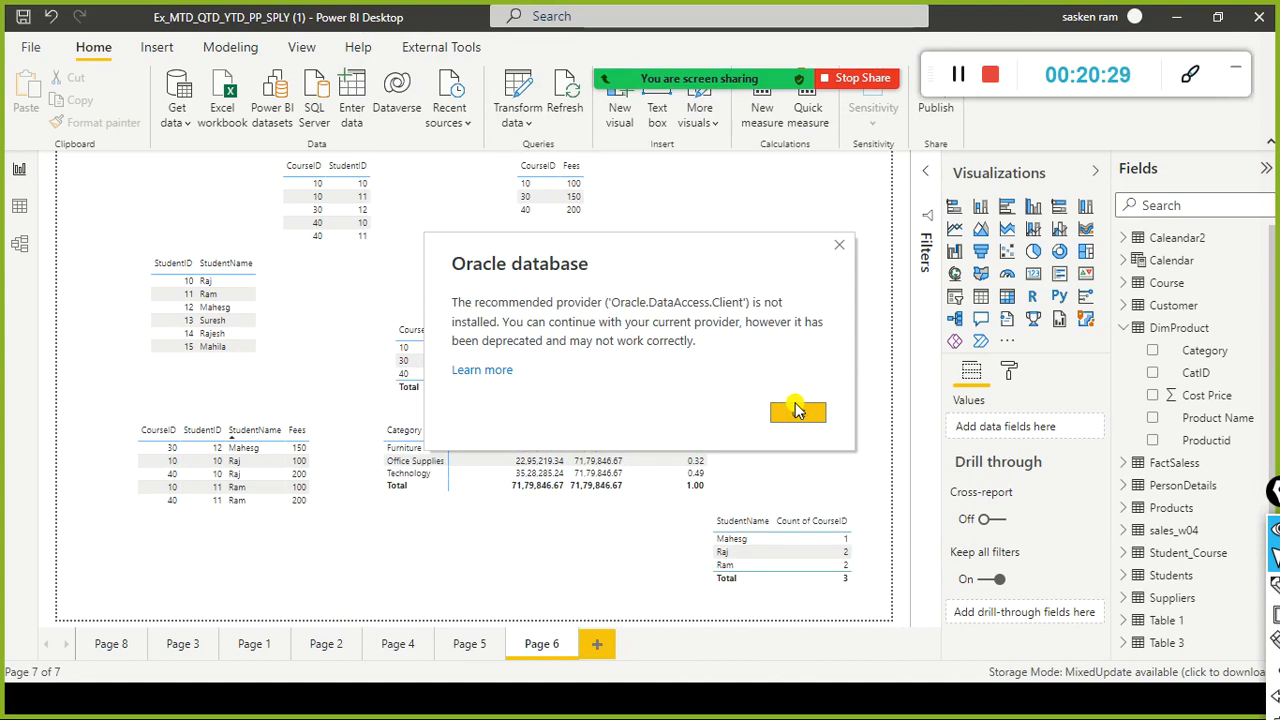
left_click(797, 411)
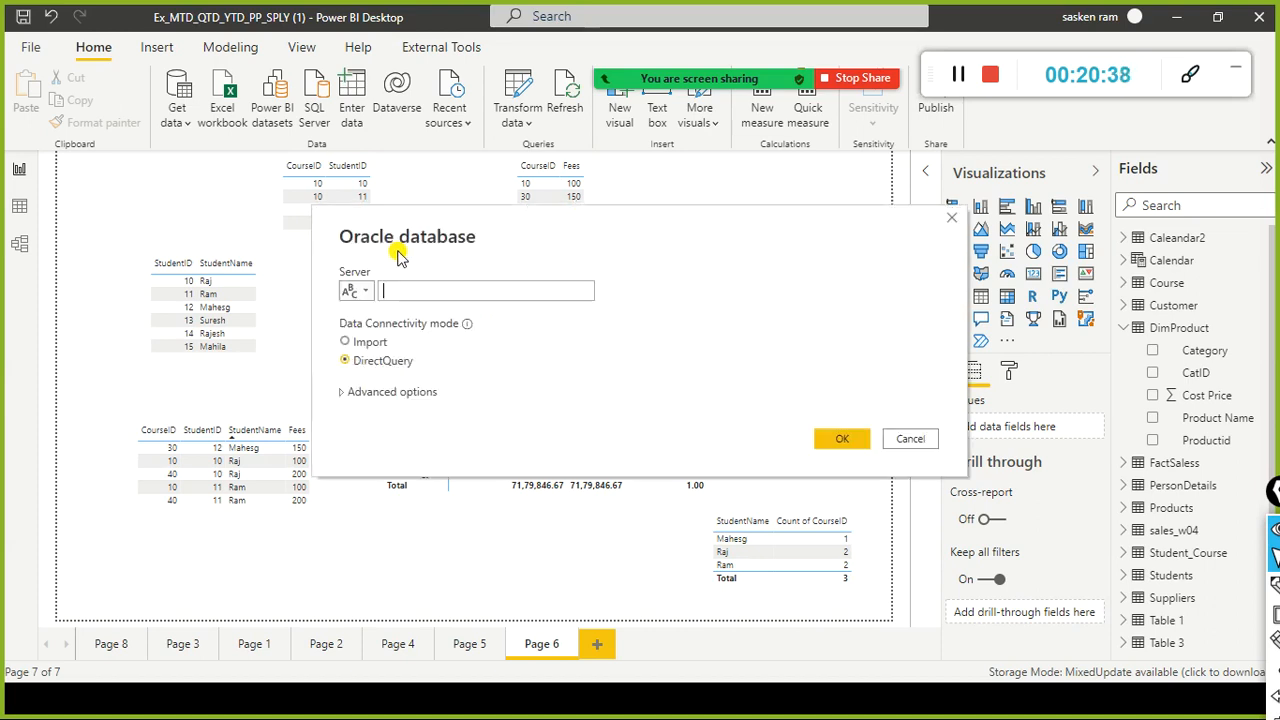
- Examine the Oracle server, connectivity mode and advanced SQL statement options, and close the connection settings without connecting
left_click(560, 291)
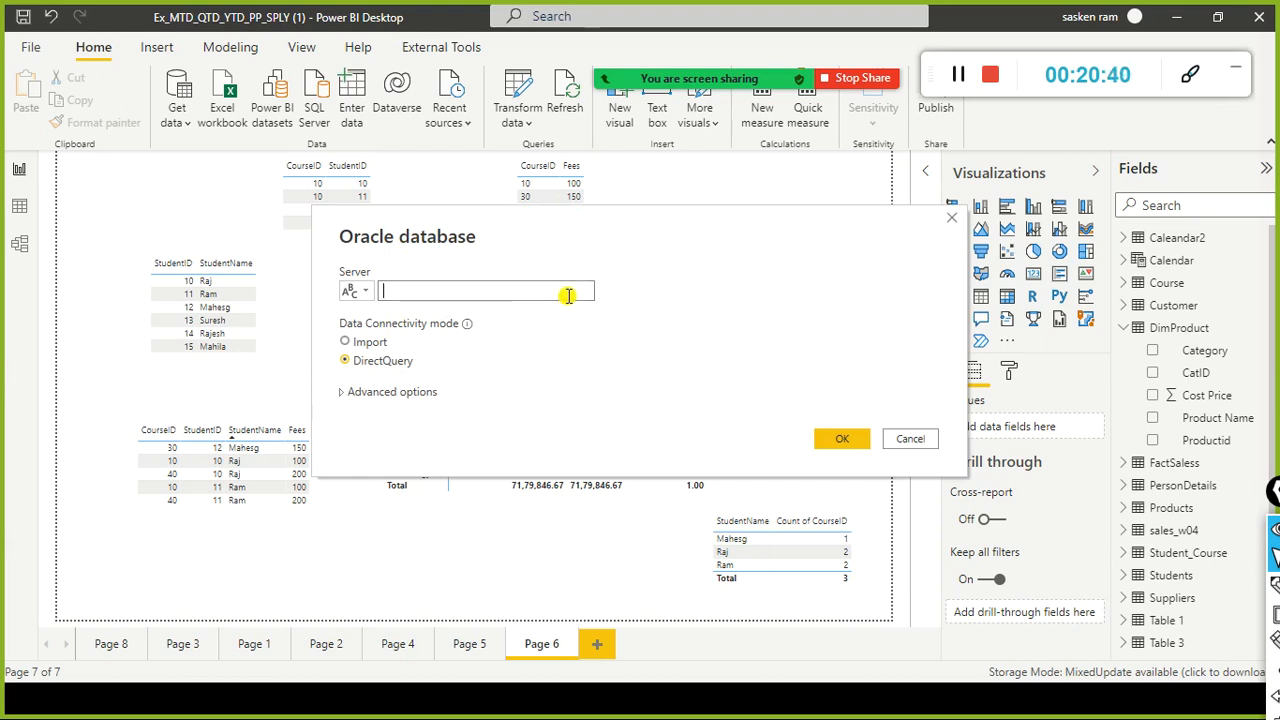
left_click(352, 362)
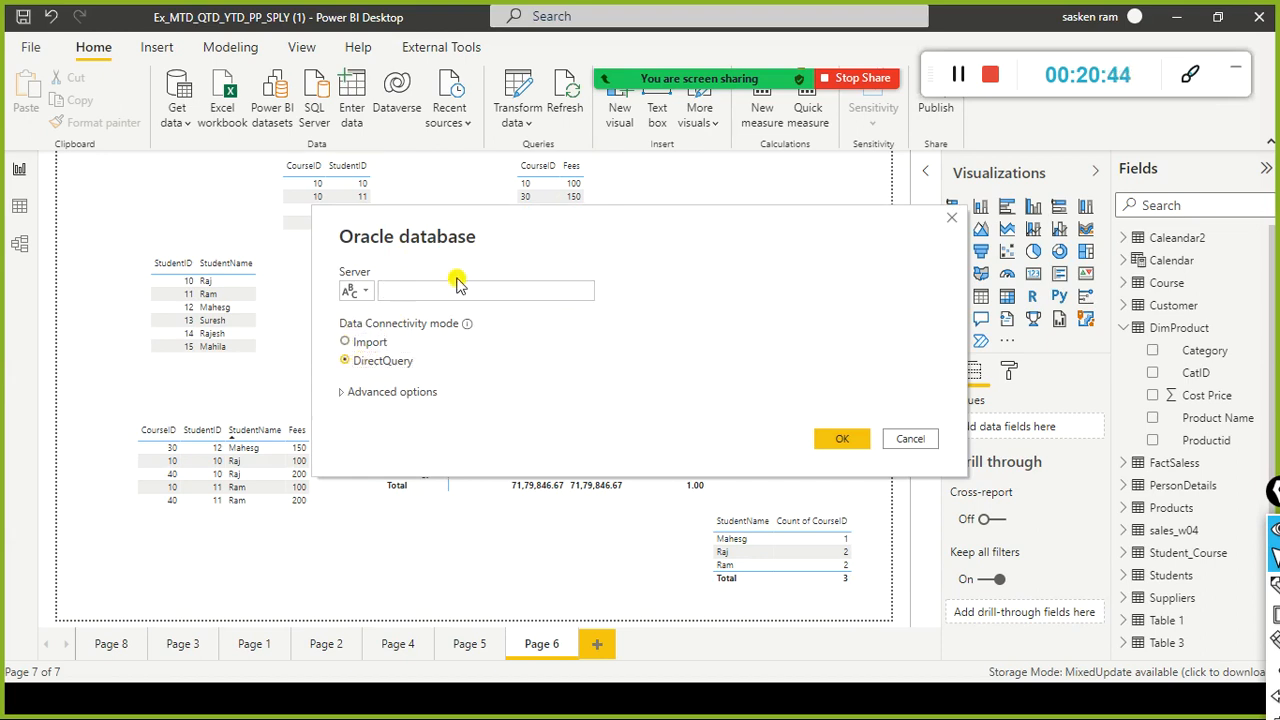
left_click(491, 296)
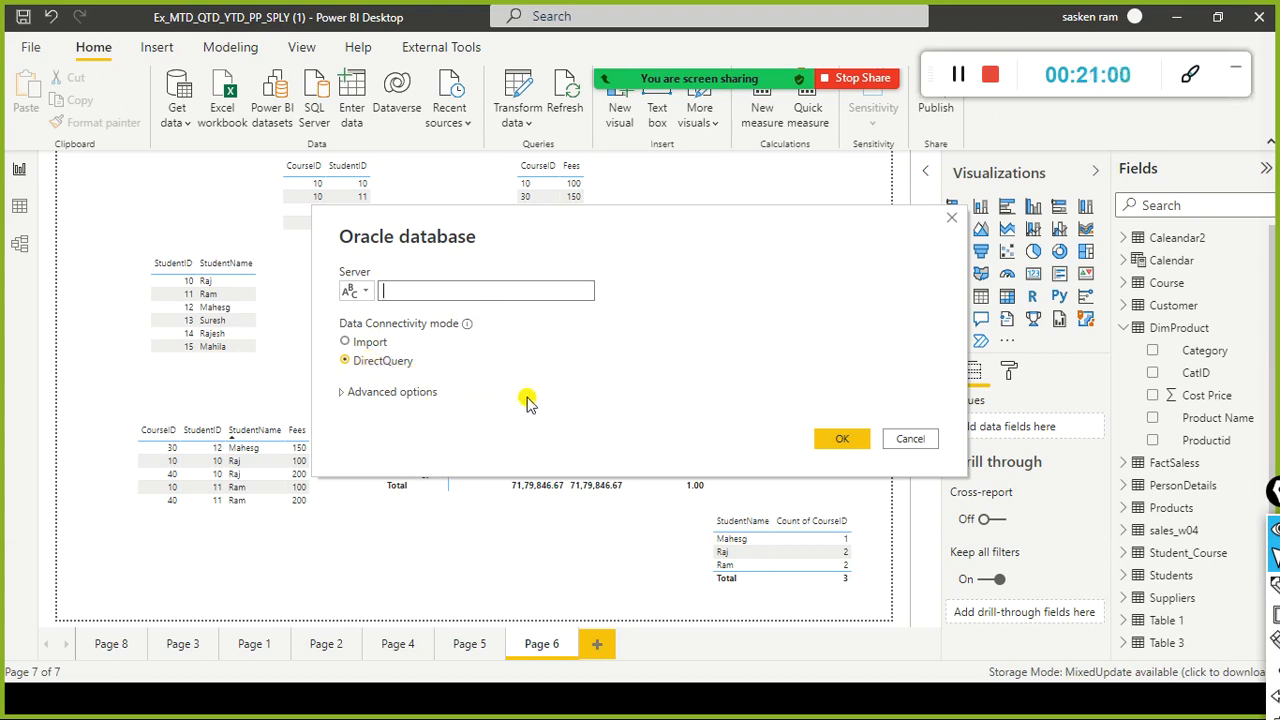
left_click(370, 393)
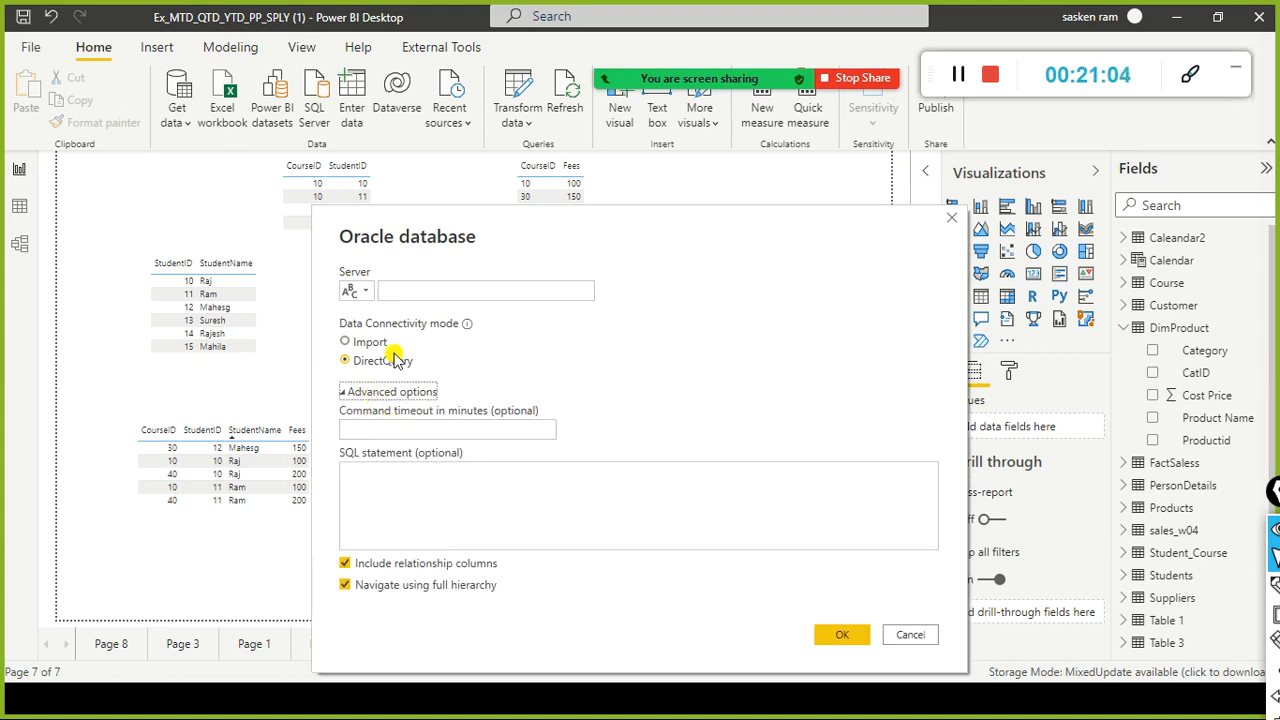
left_click(403, 508)
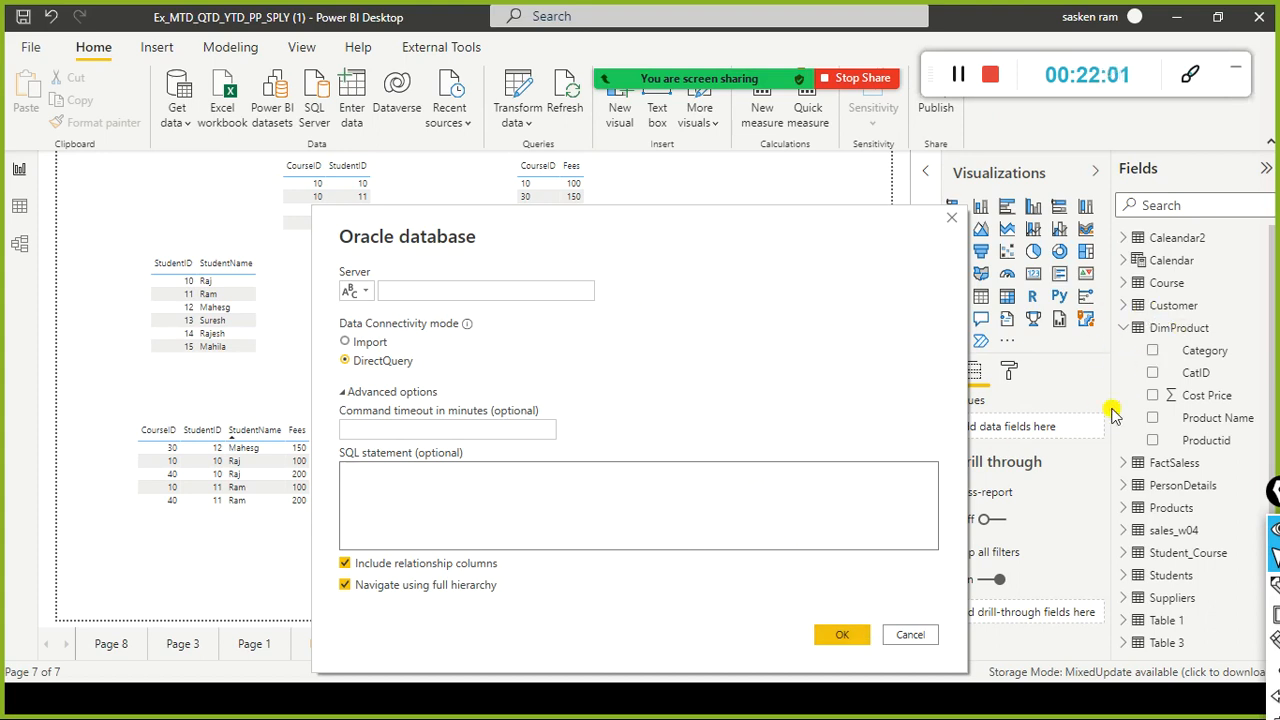
left_click(903, 634)
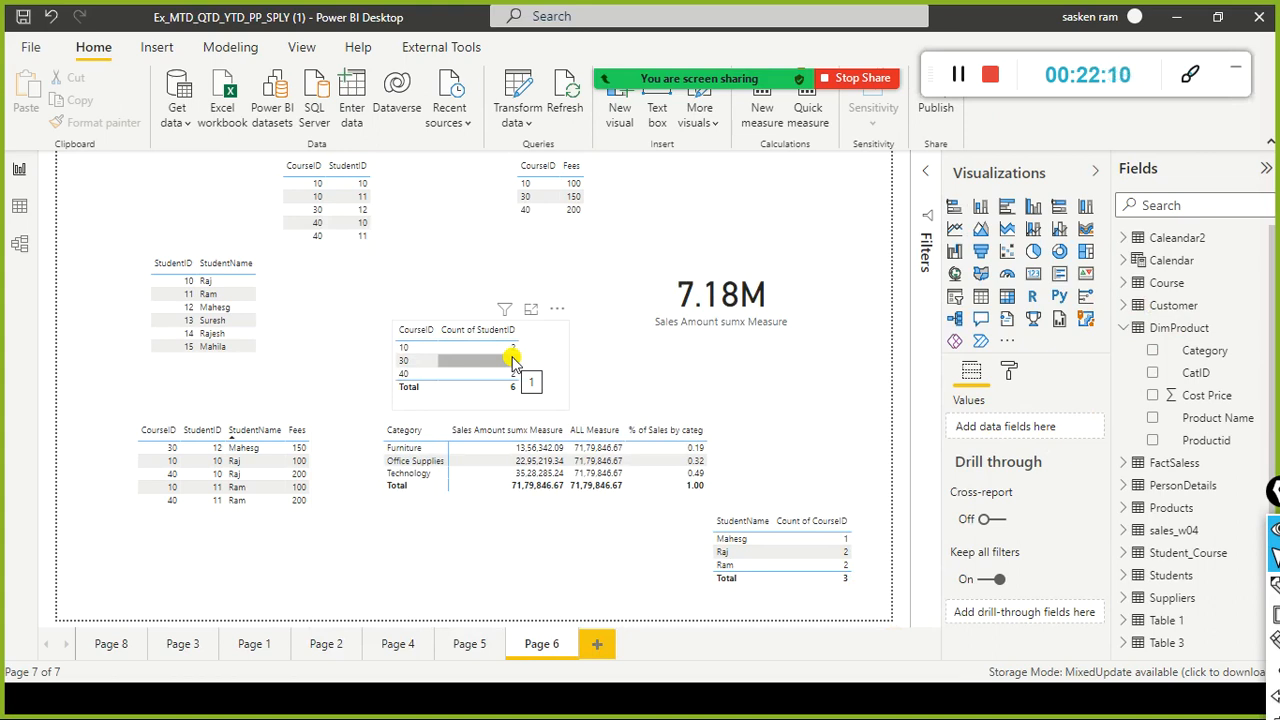
- Show the Transform data options and look through the participant list of the Zoom meeting
left_click(514, 122)
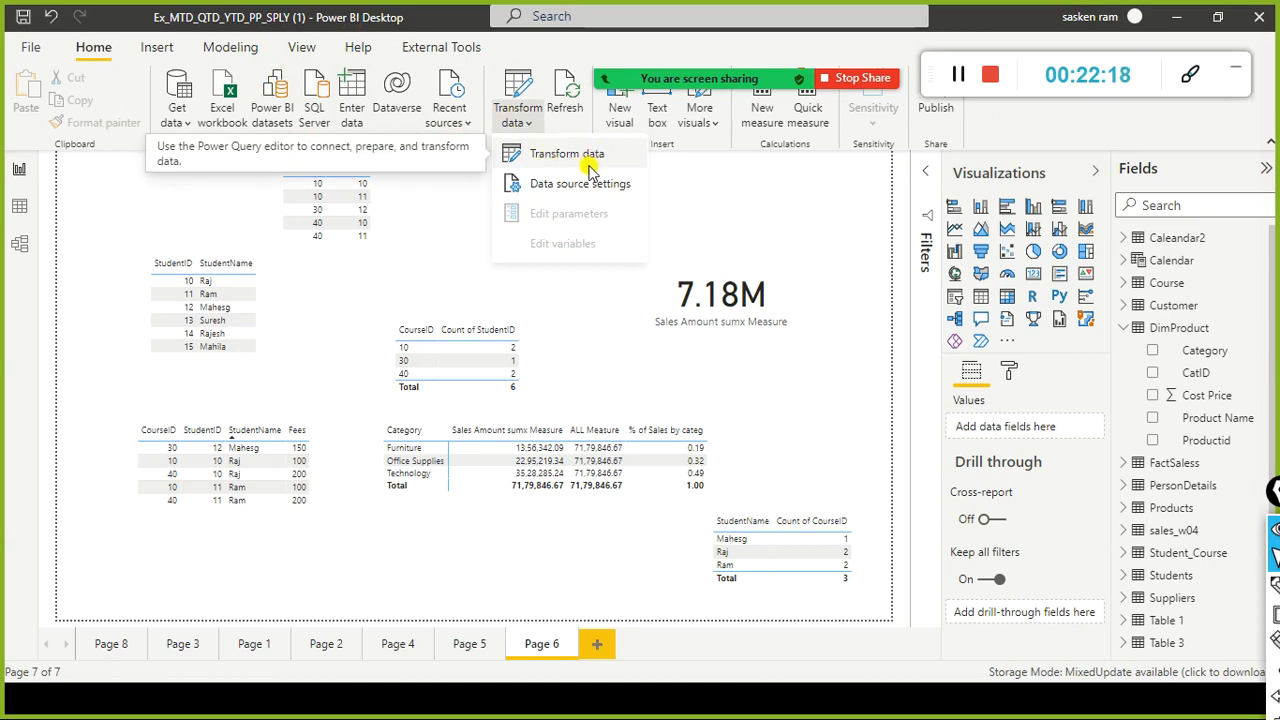
mouse_move(680, 82)
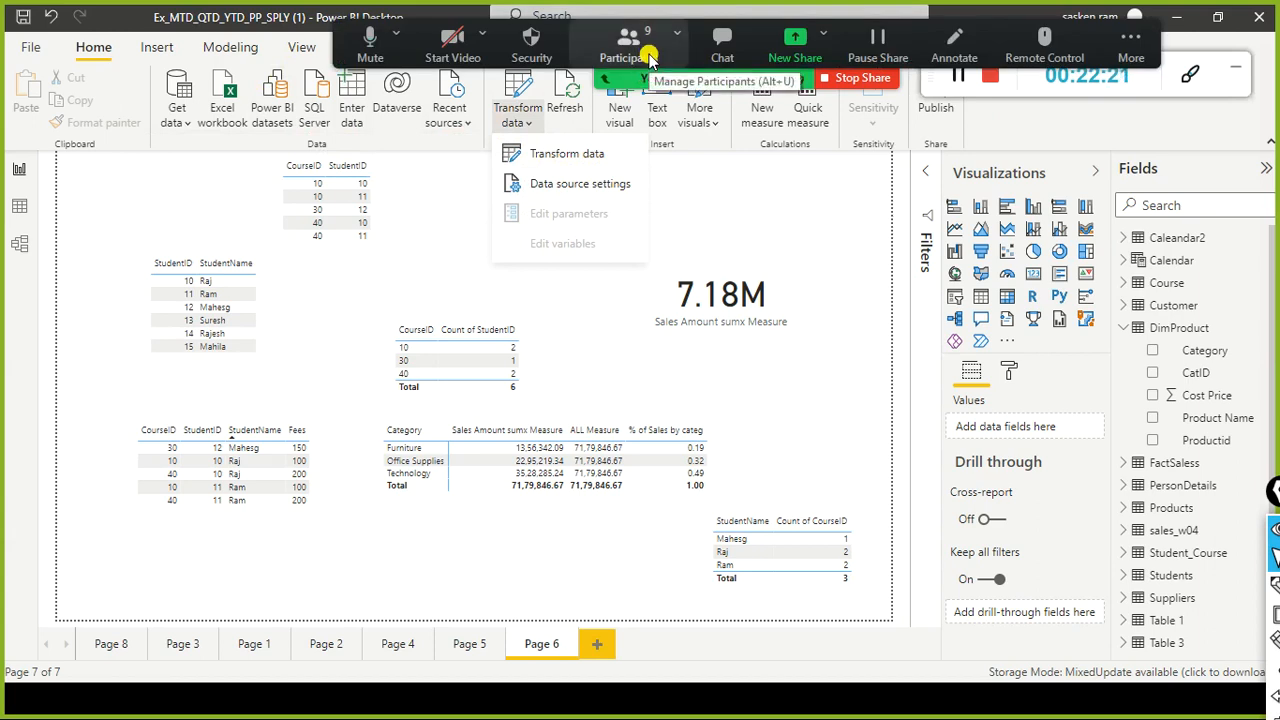
left_click(650, 57)
scroll(623, 308, "down", 2)
scroll(630, 285, "up", 3)
mouse_move(757, 8)
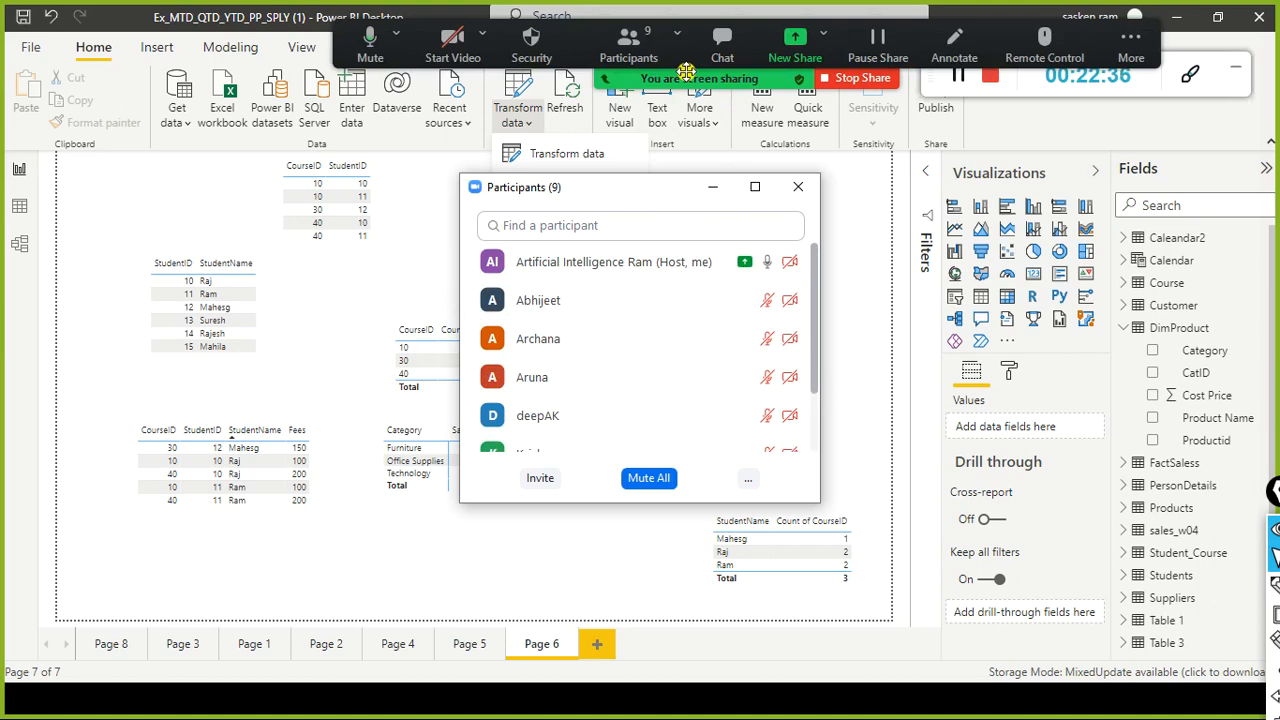
scroll(633, 276, "down", 3)
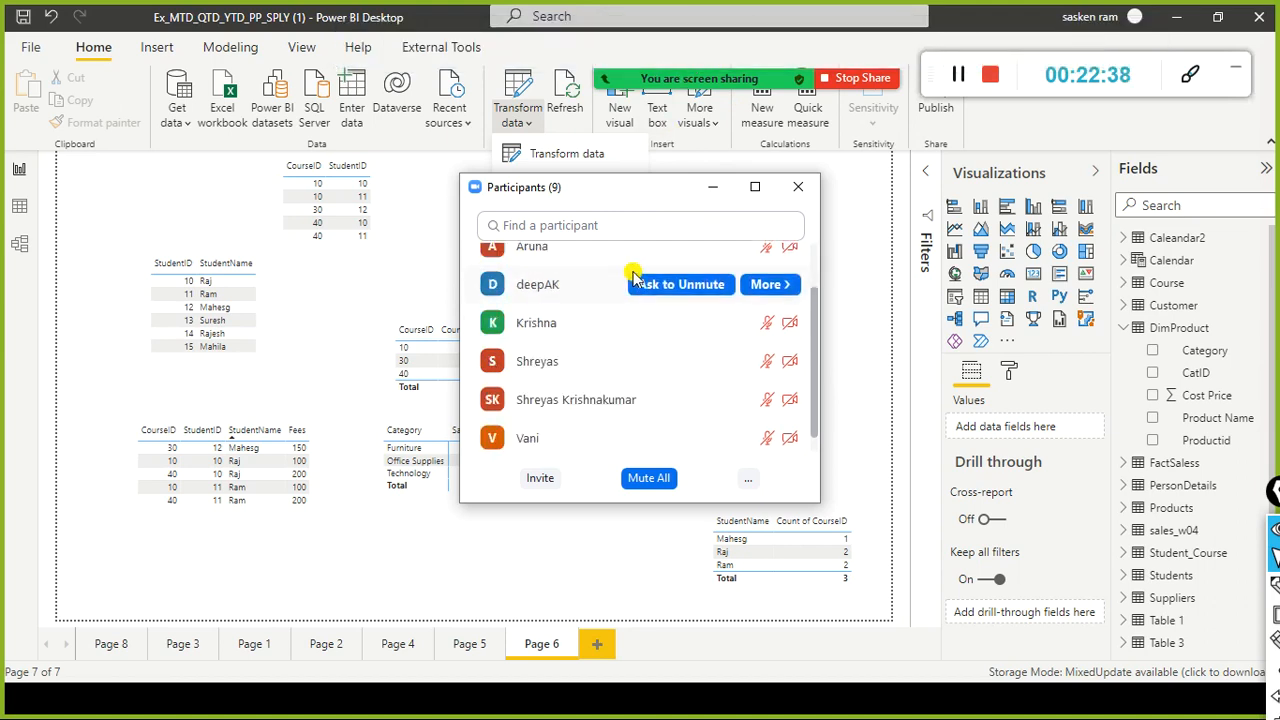
scroll(633, 276, "down", 1)
scroll(633, 276, "up", 3)
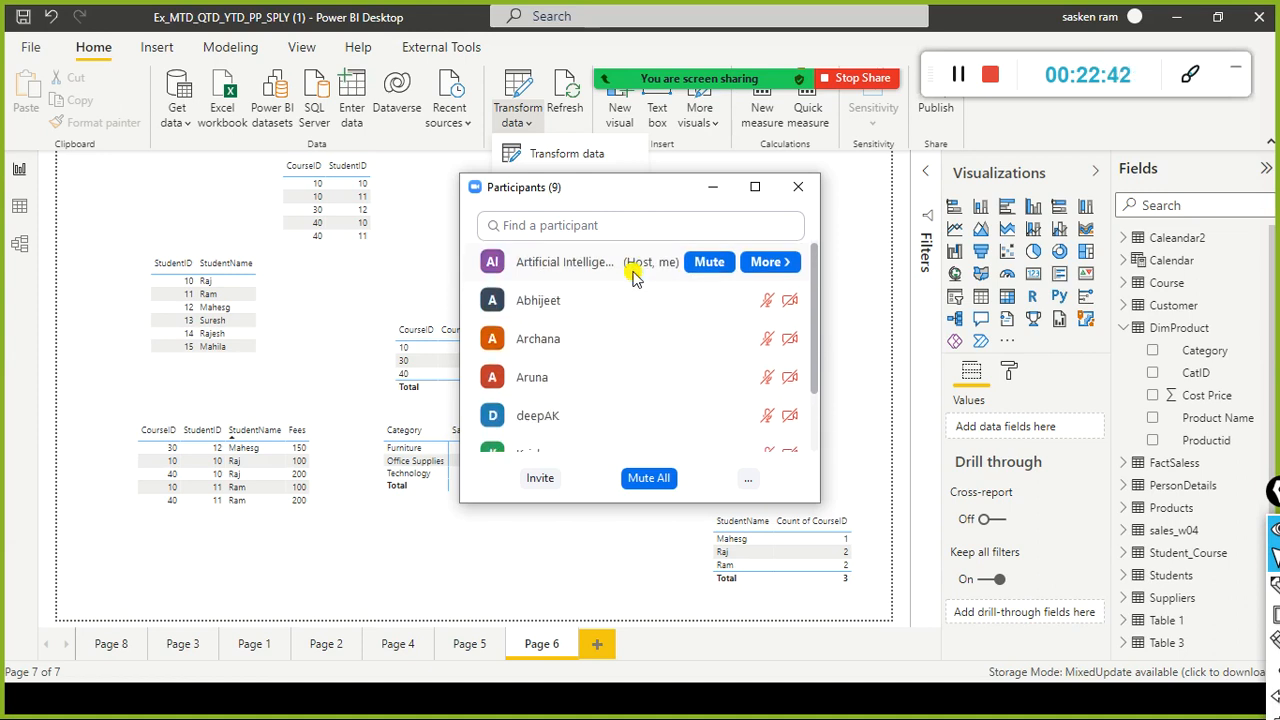
scroll(633, 276, "down", 4)
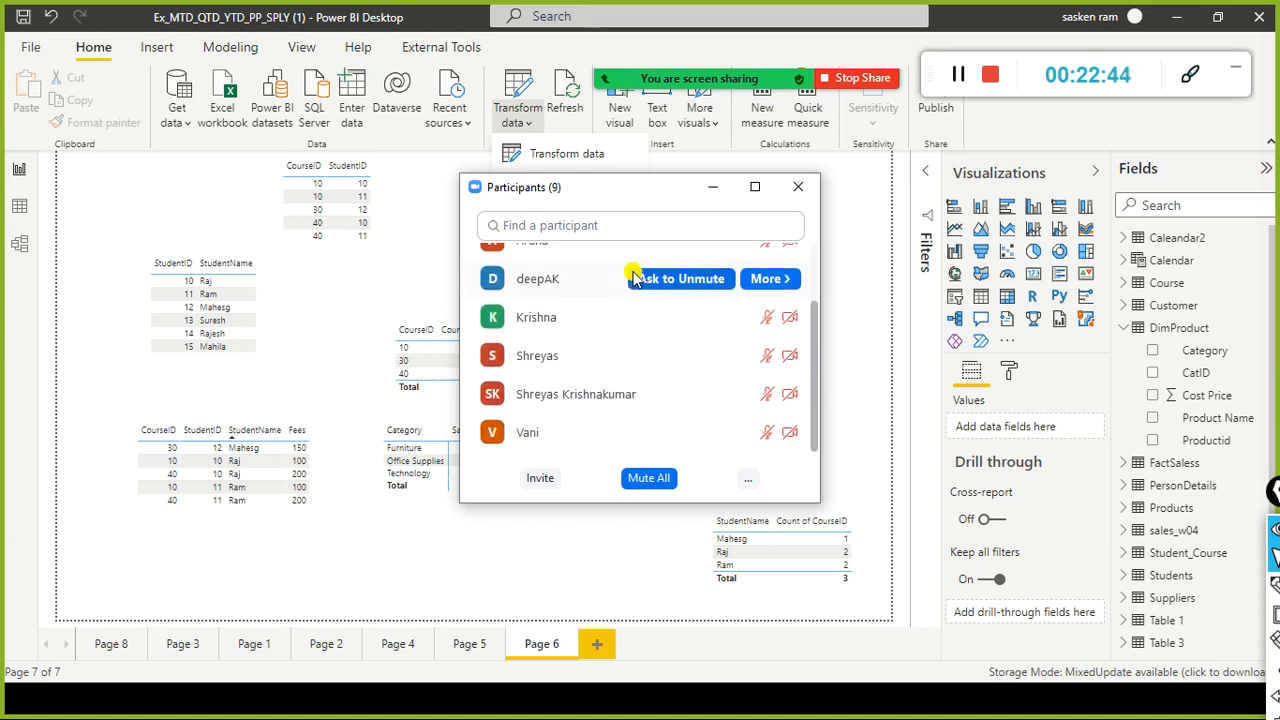